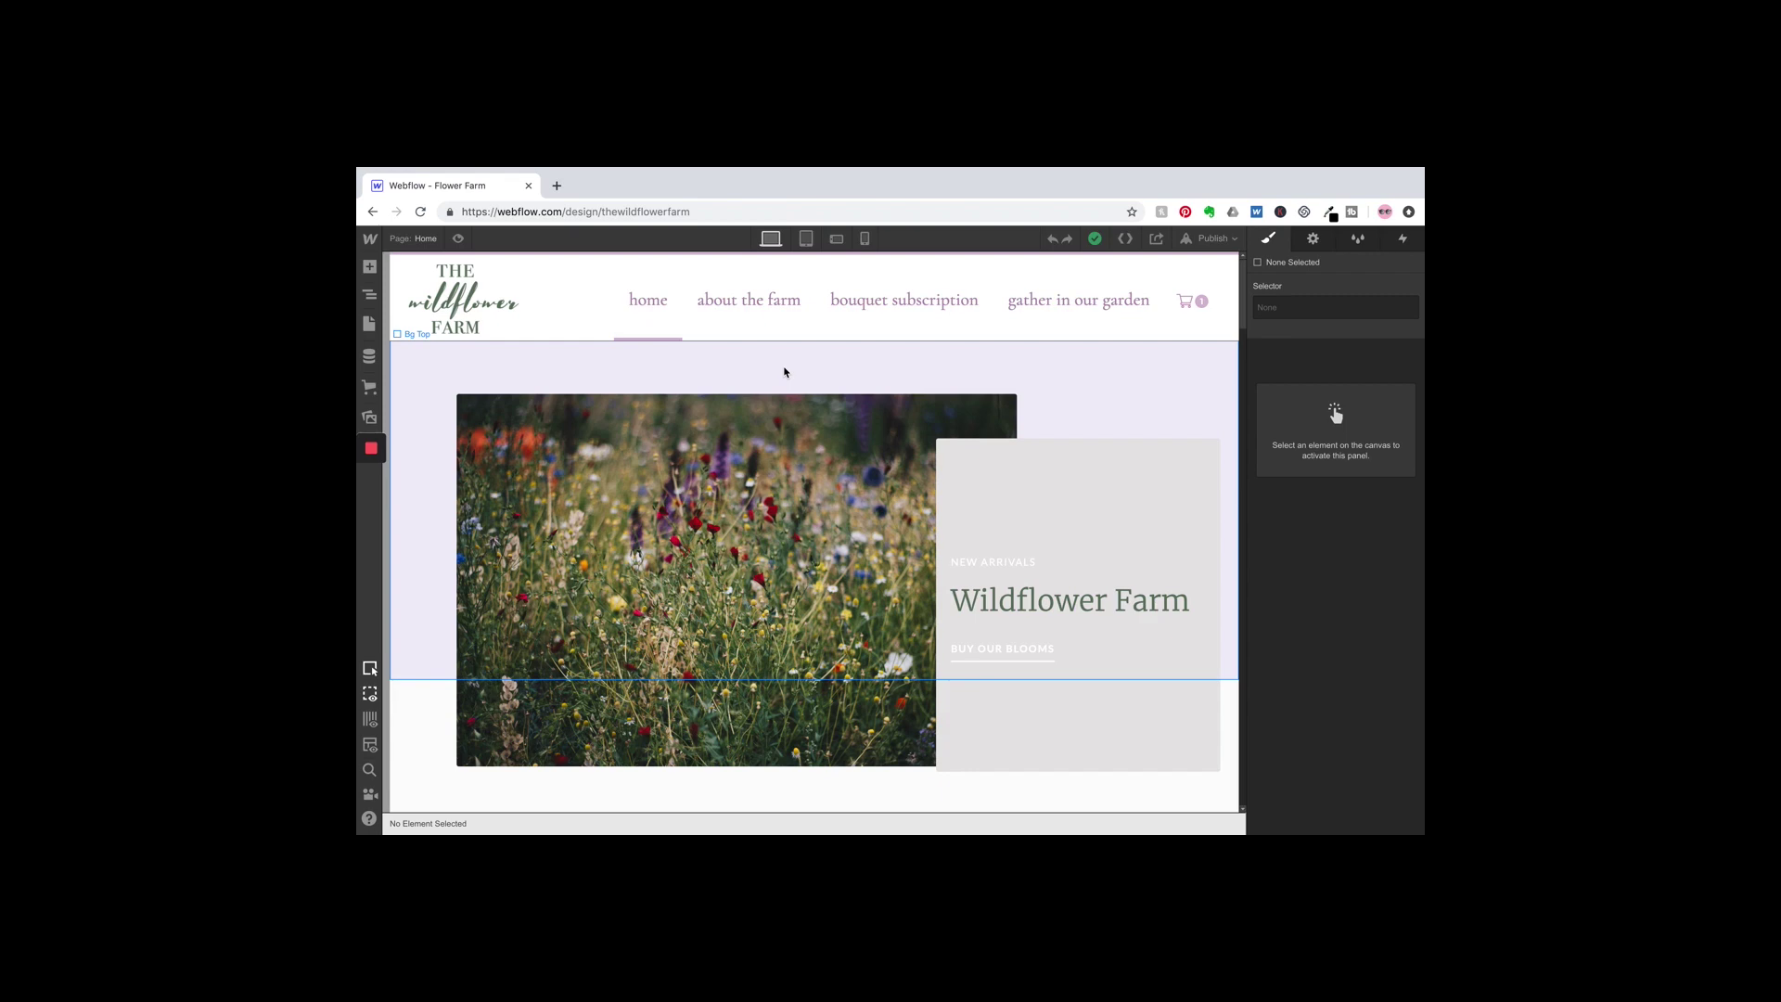
Step: Color the Wildflower Farm heading text bright green (#52e071)
{"action": "left_click", "coordinate": [1020, 596]}
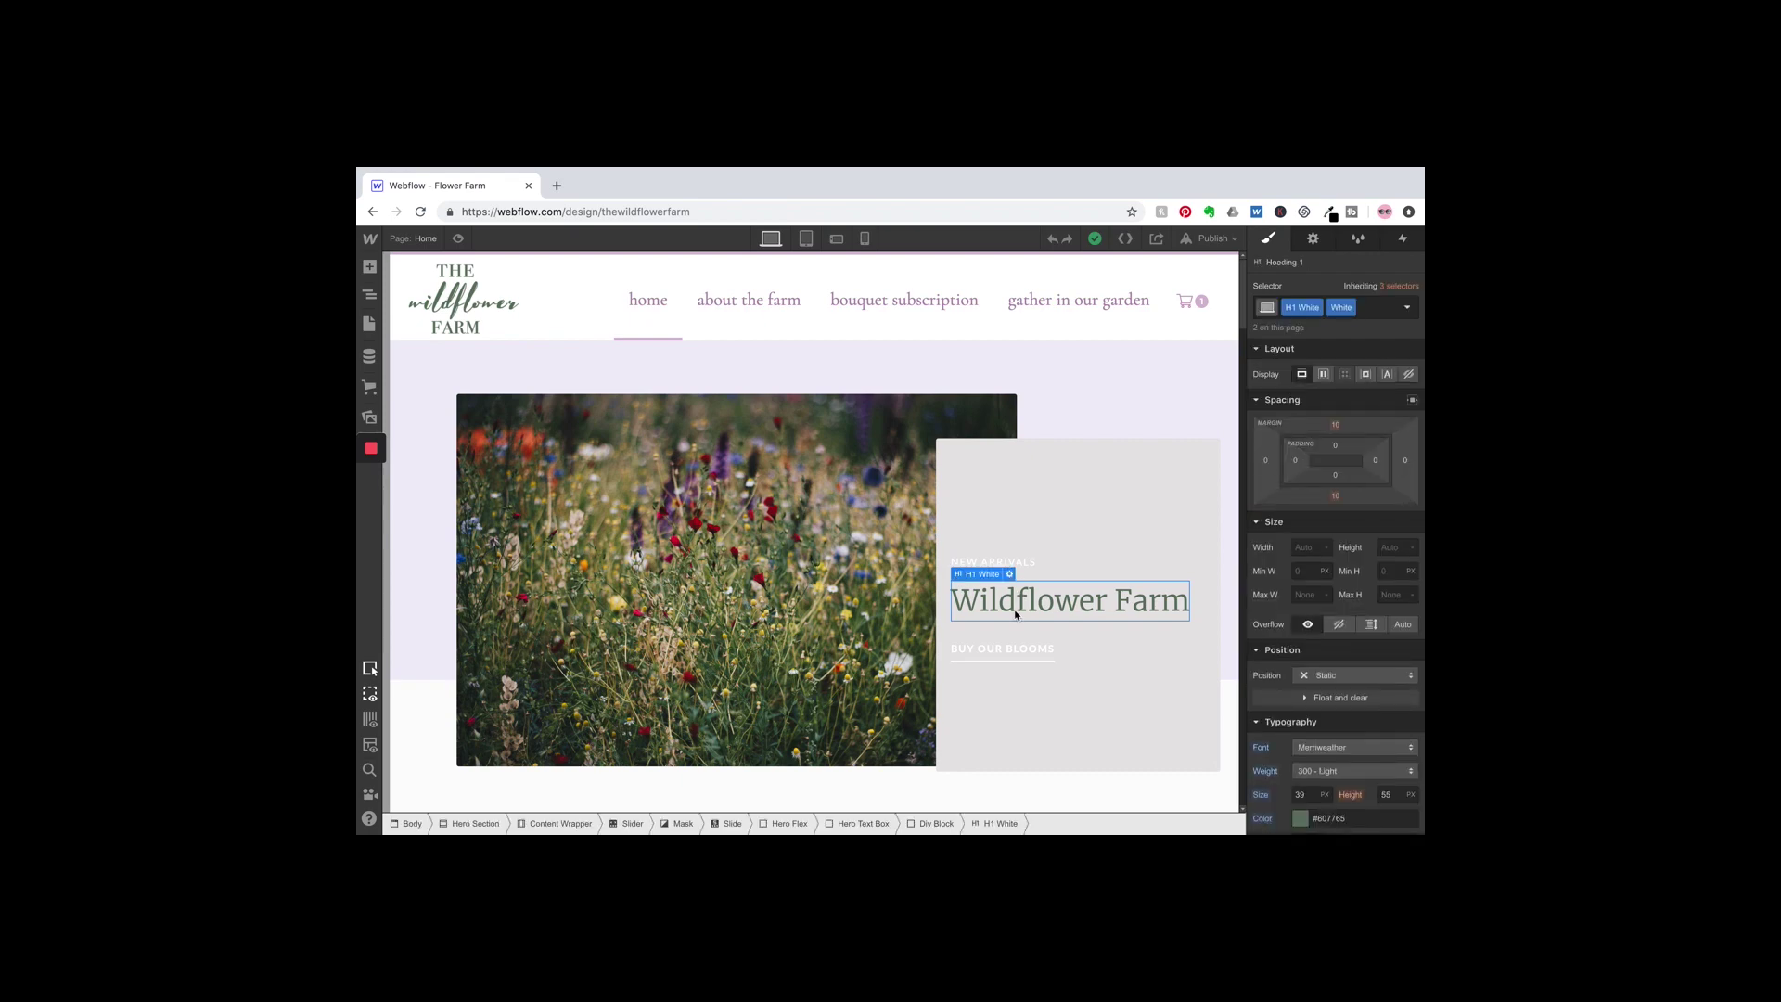
{"action": "scroll", "coordinate": [1300, 627], "scroll_direction": "down", "scroll_amount": 3}
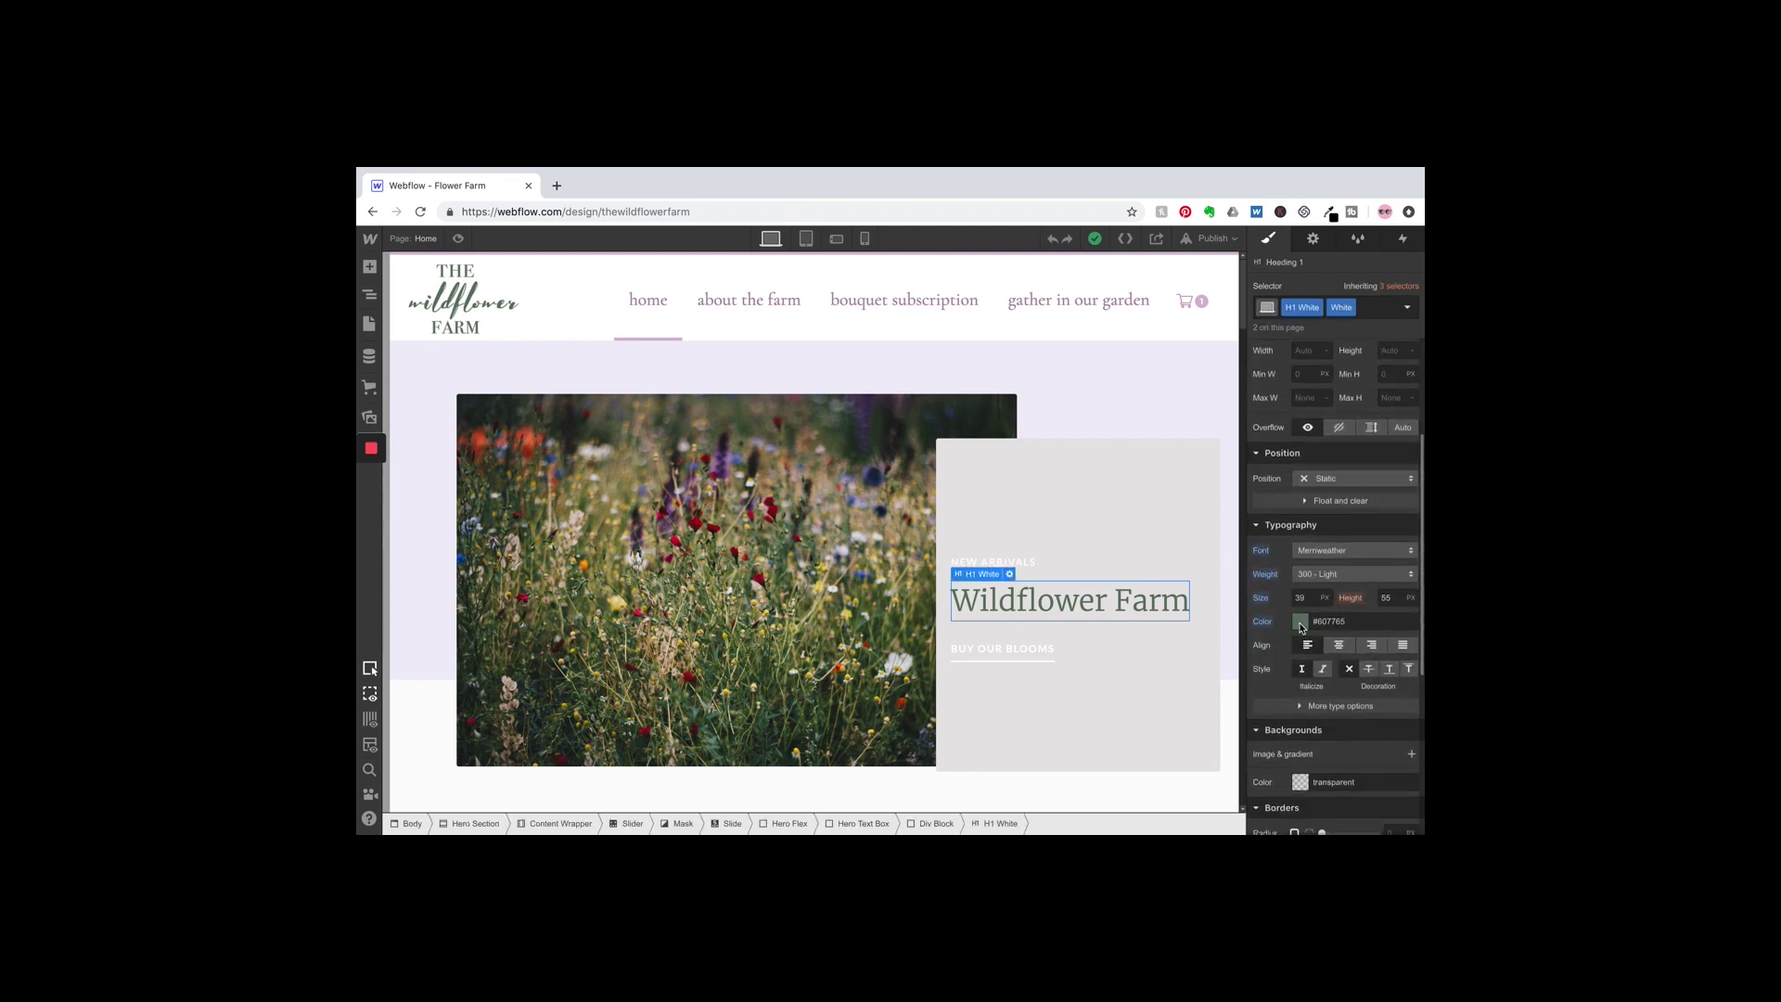
{"action": "left_click", "coordinate": [1301, 622]}
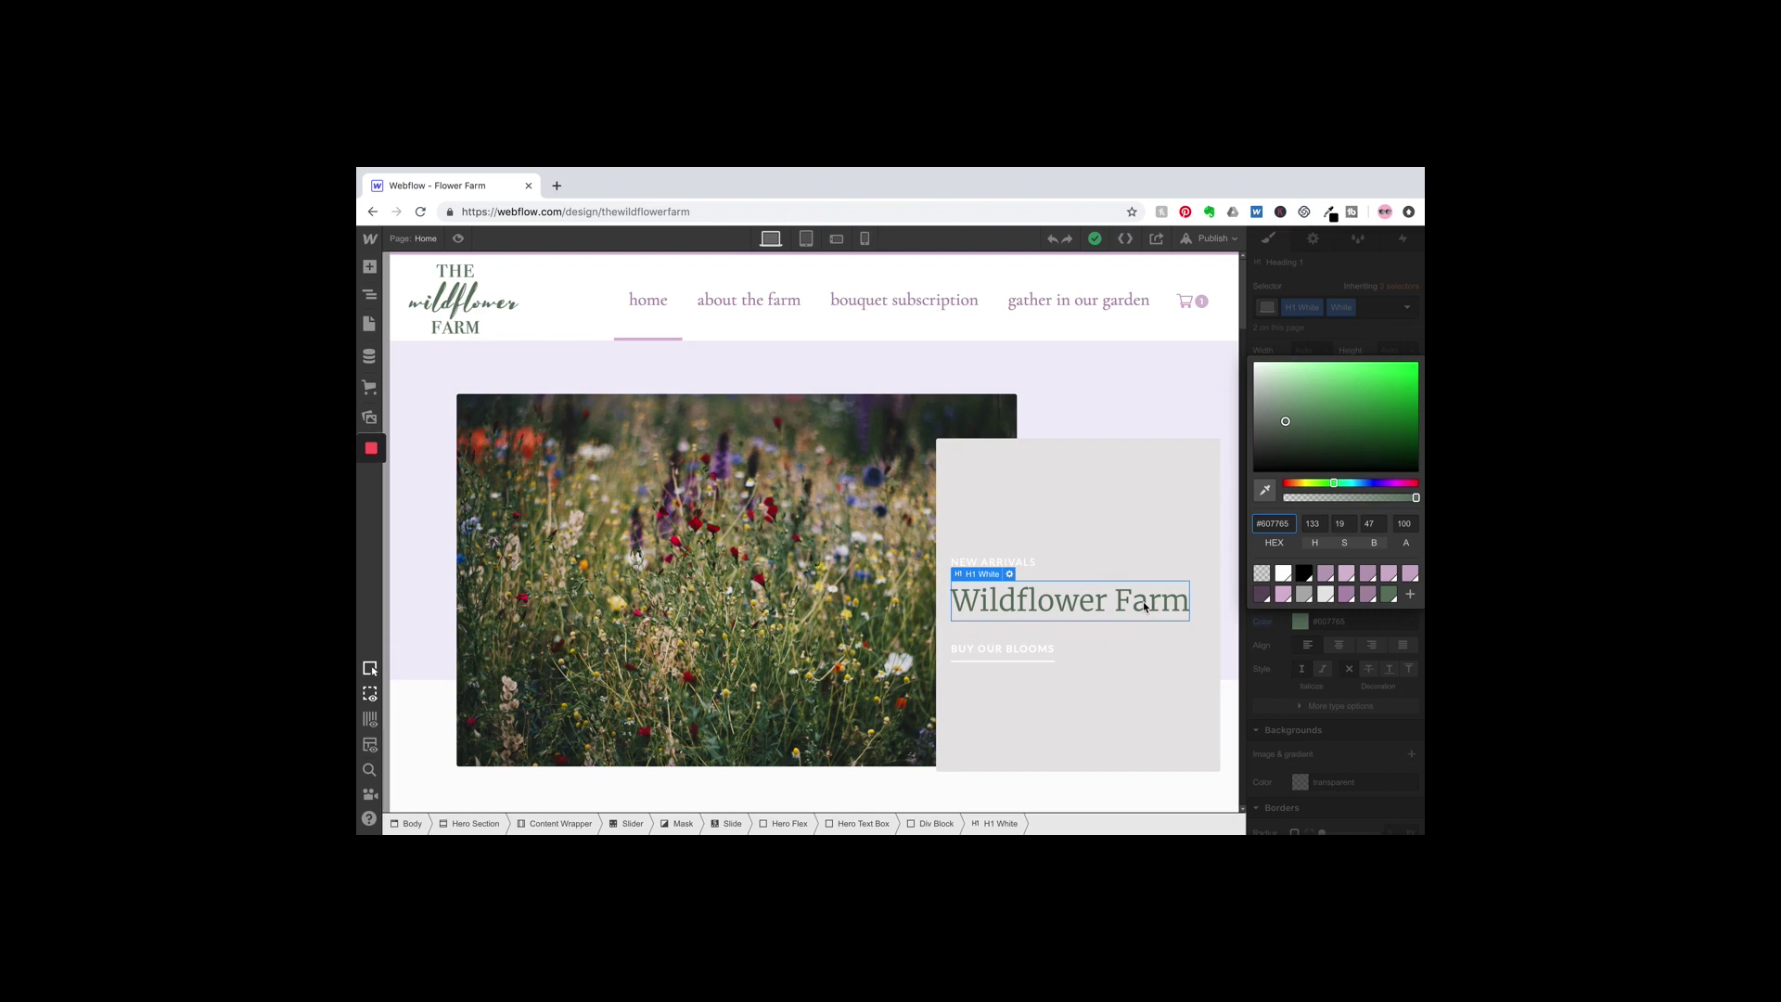
{"action": "left_click", "coordinate": [1288, 422]}
{"action": "left_click_drag", "start_coordinate": [1288, 422], "coordinate": [1360, 376]}
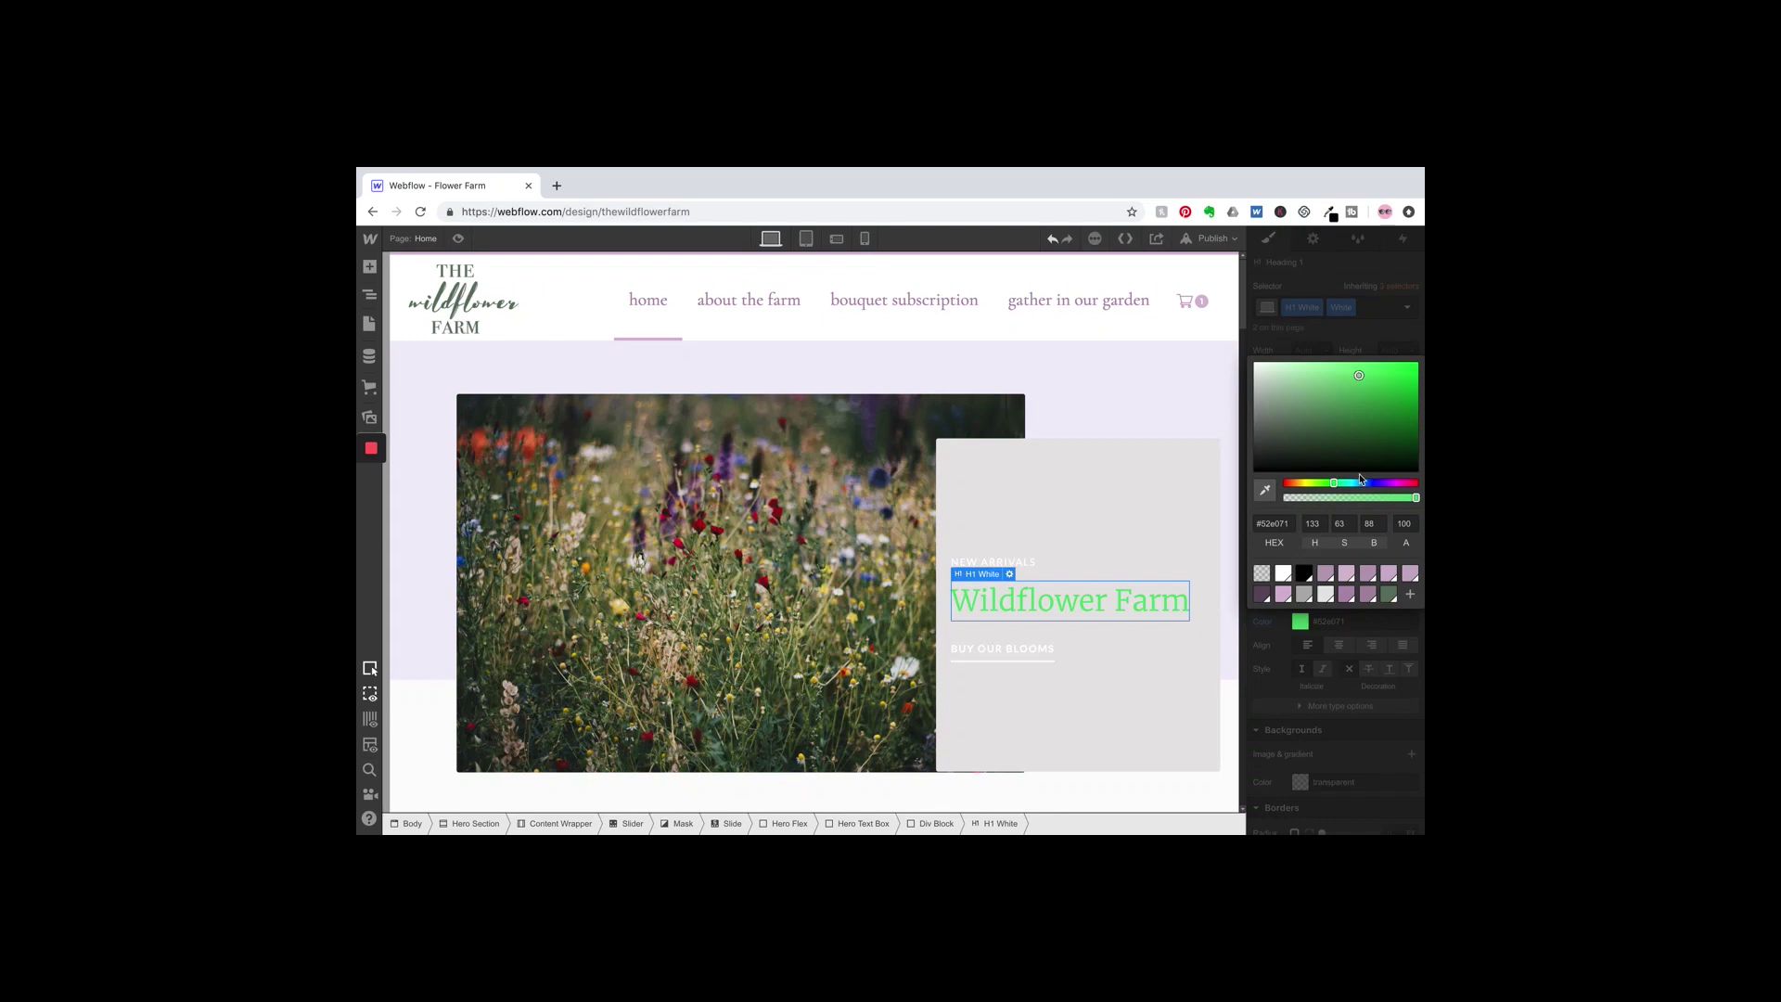
Step: Save that green as a new color swatch named 'Weird Green'
{"action": "left_click", "coordinate": [1411, 597]}
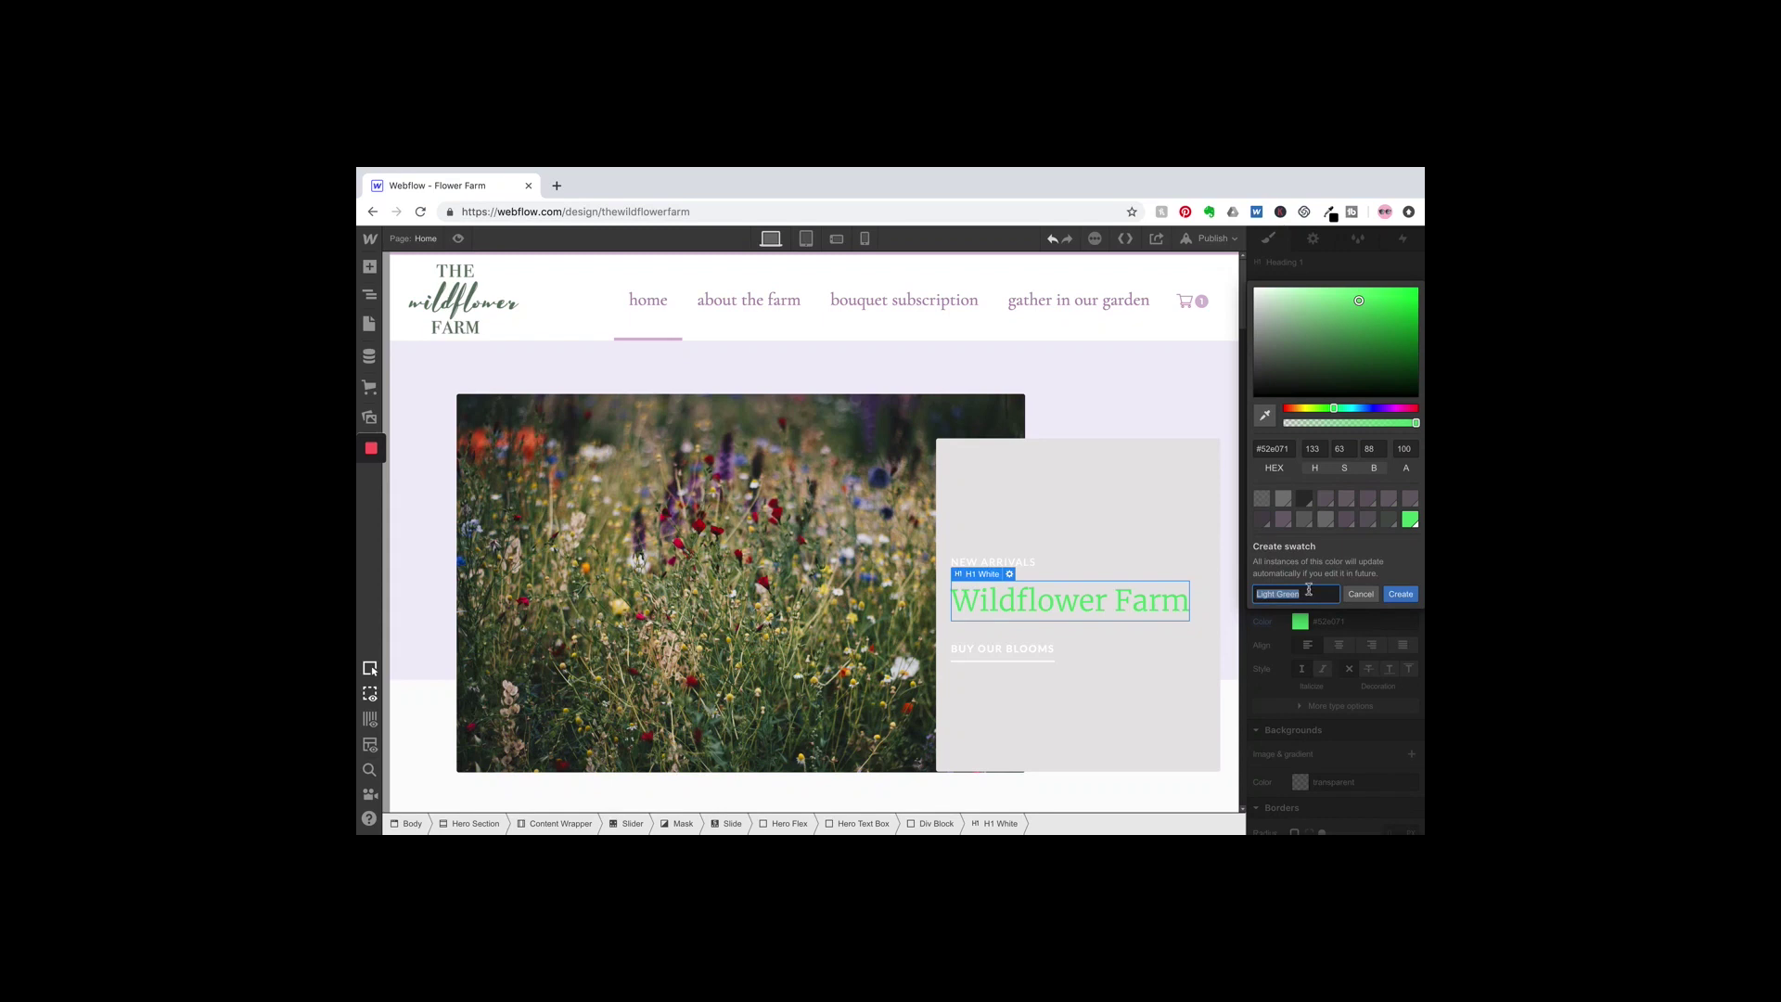
{"action": "type", "text": "Weird Green"}
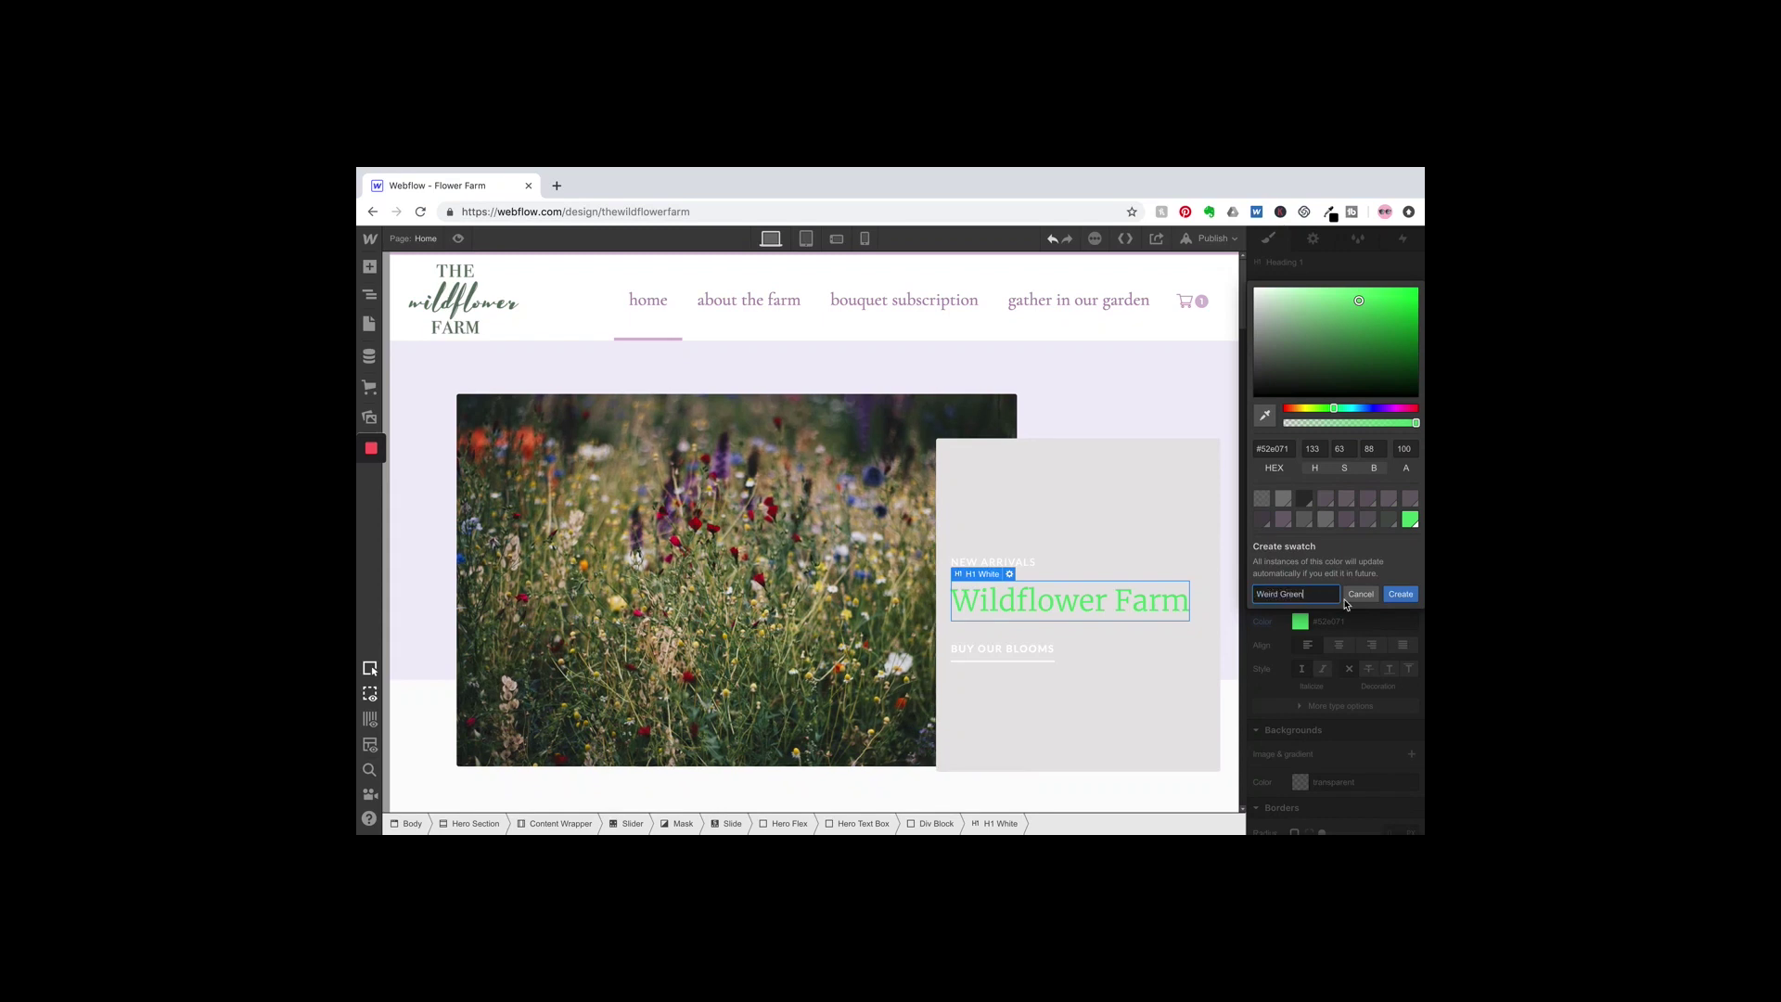
{"action": "left_click", "coordinate": [1396, 597]}
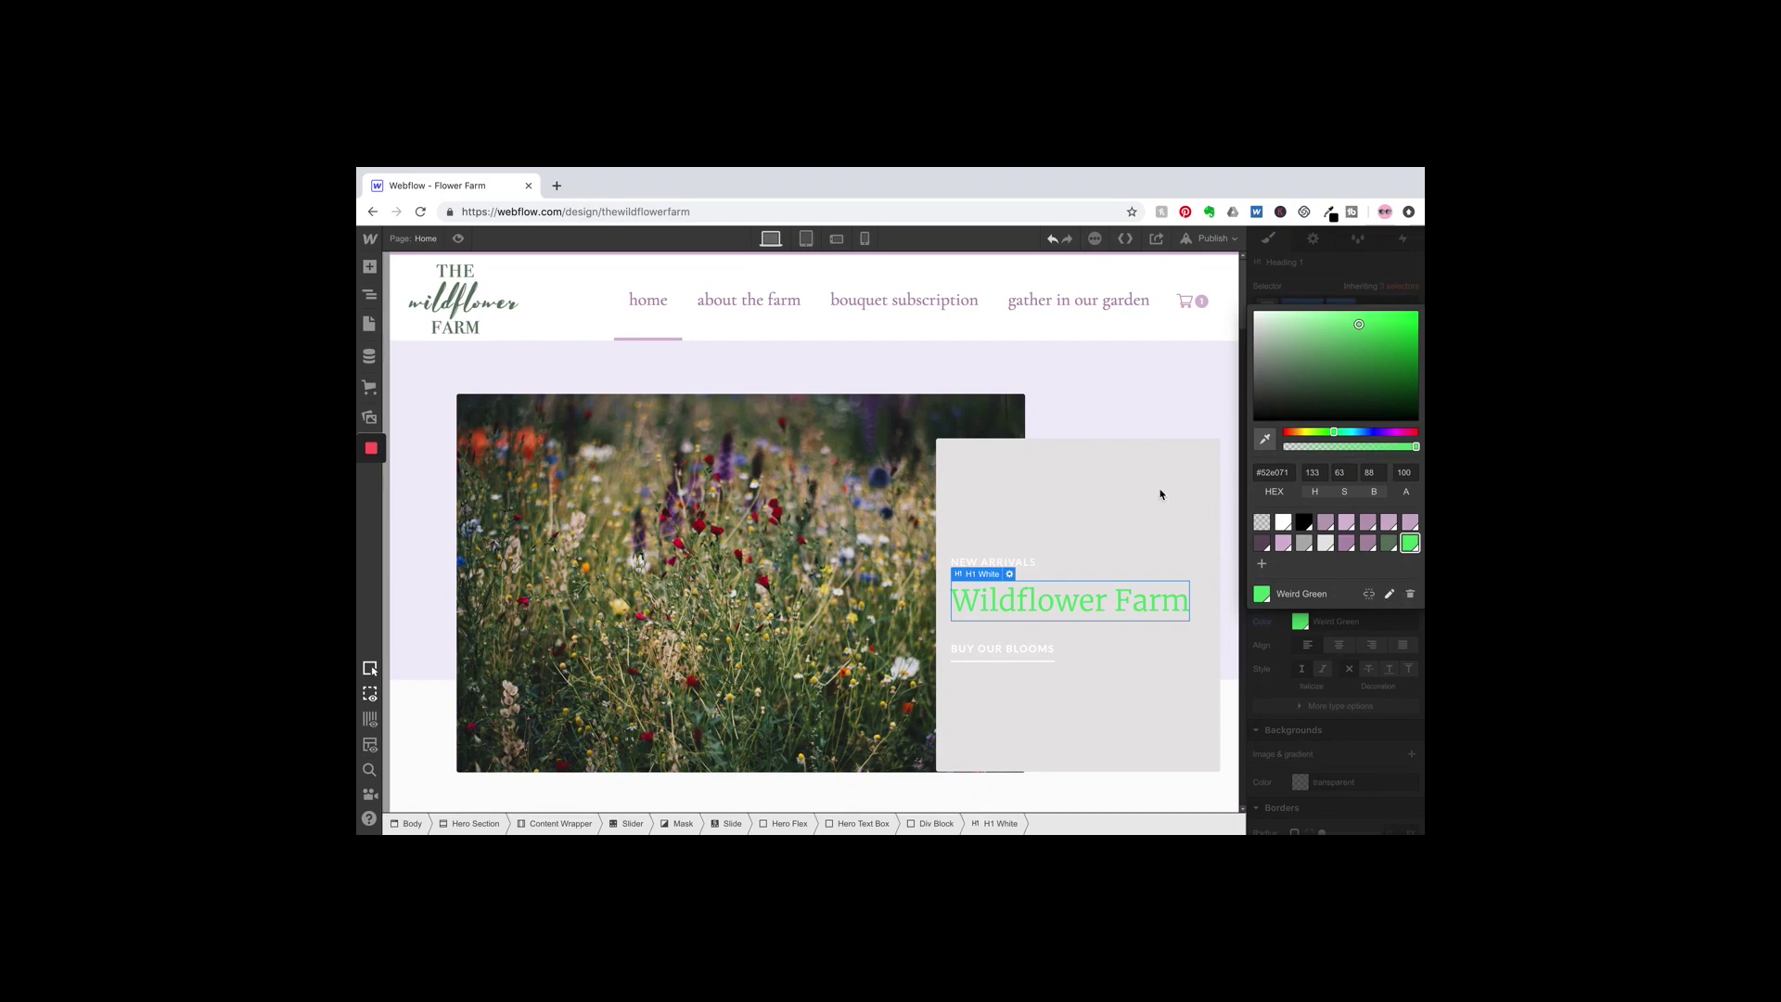
{"action": "left_click", "coordinate": [1047, 562]}
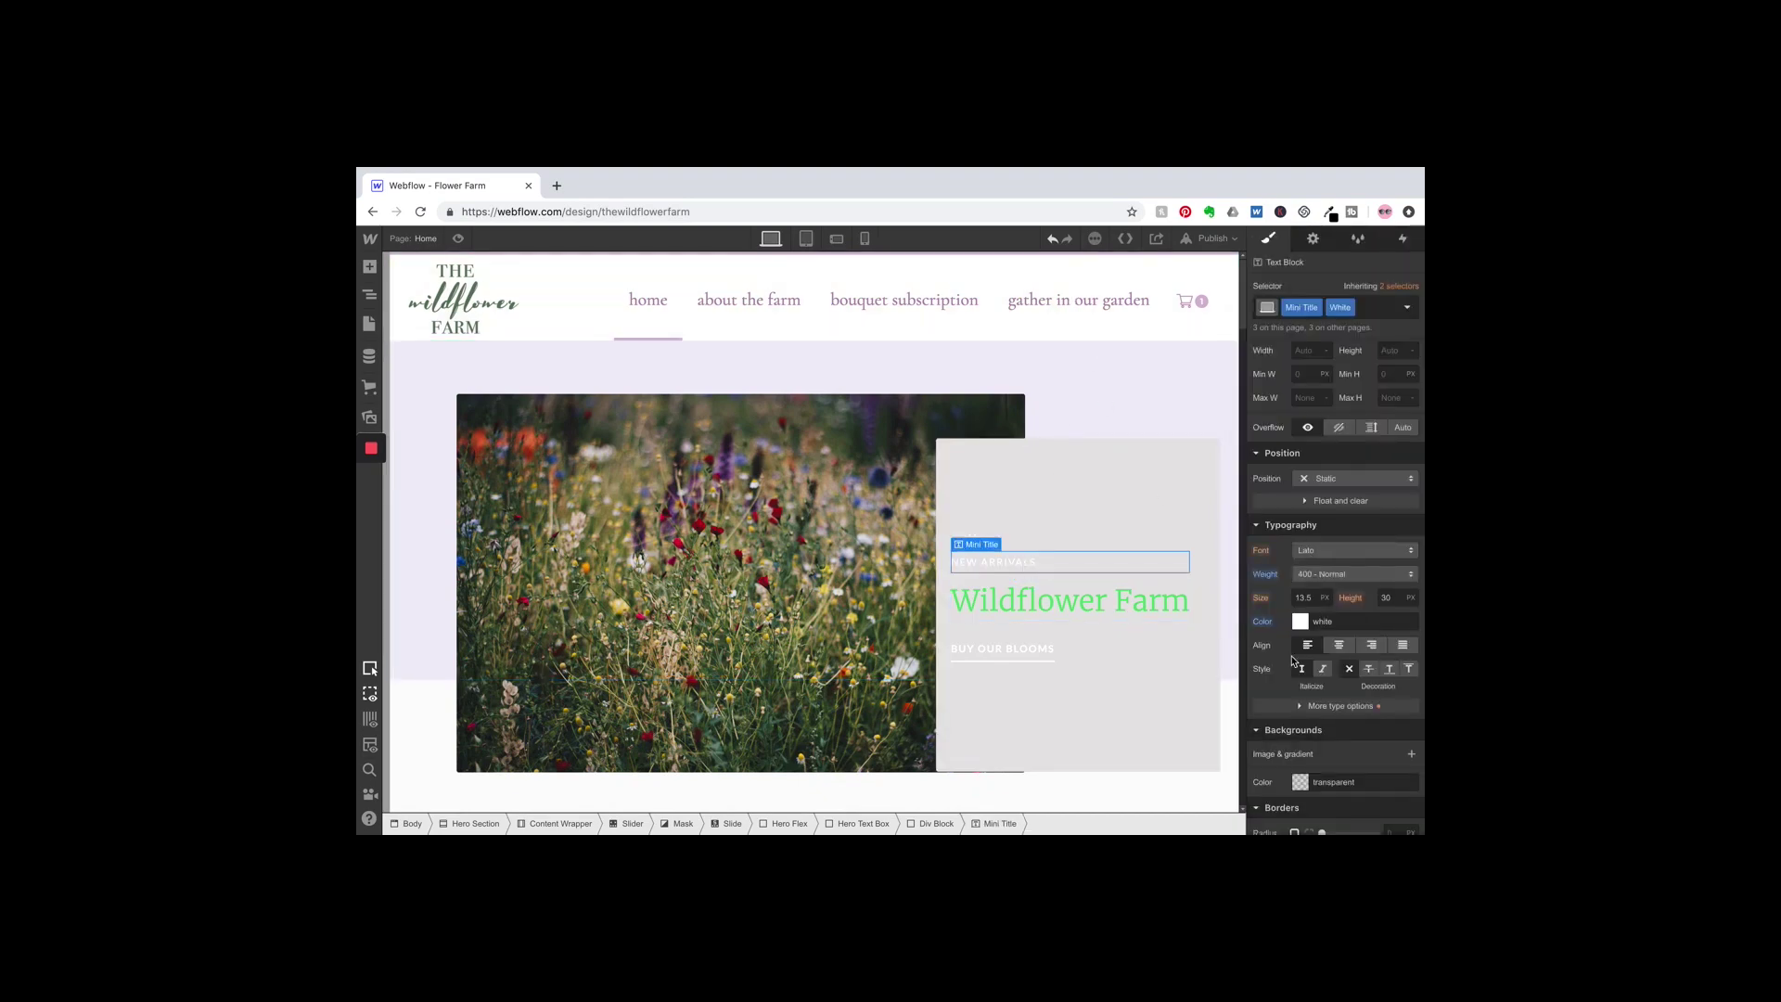
Step: Apply the Weird Green swatch to the NEW ARRIVALS label's text color
{"action": "left_click", "coordinate": [1300, 622]}
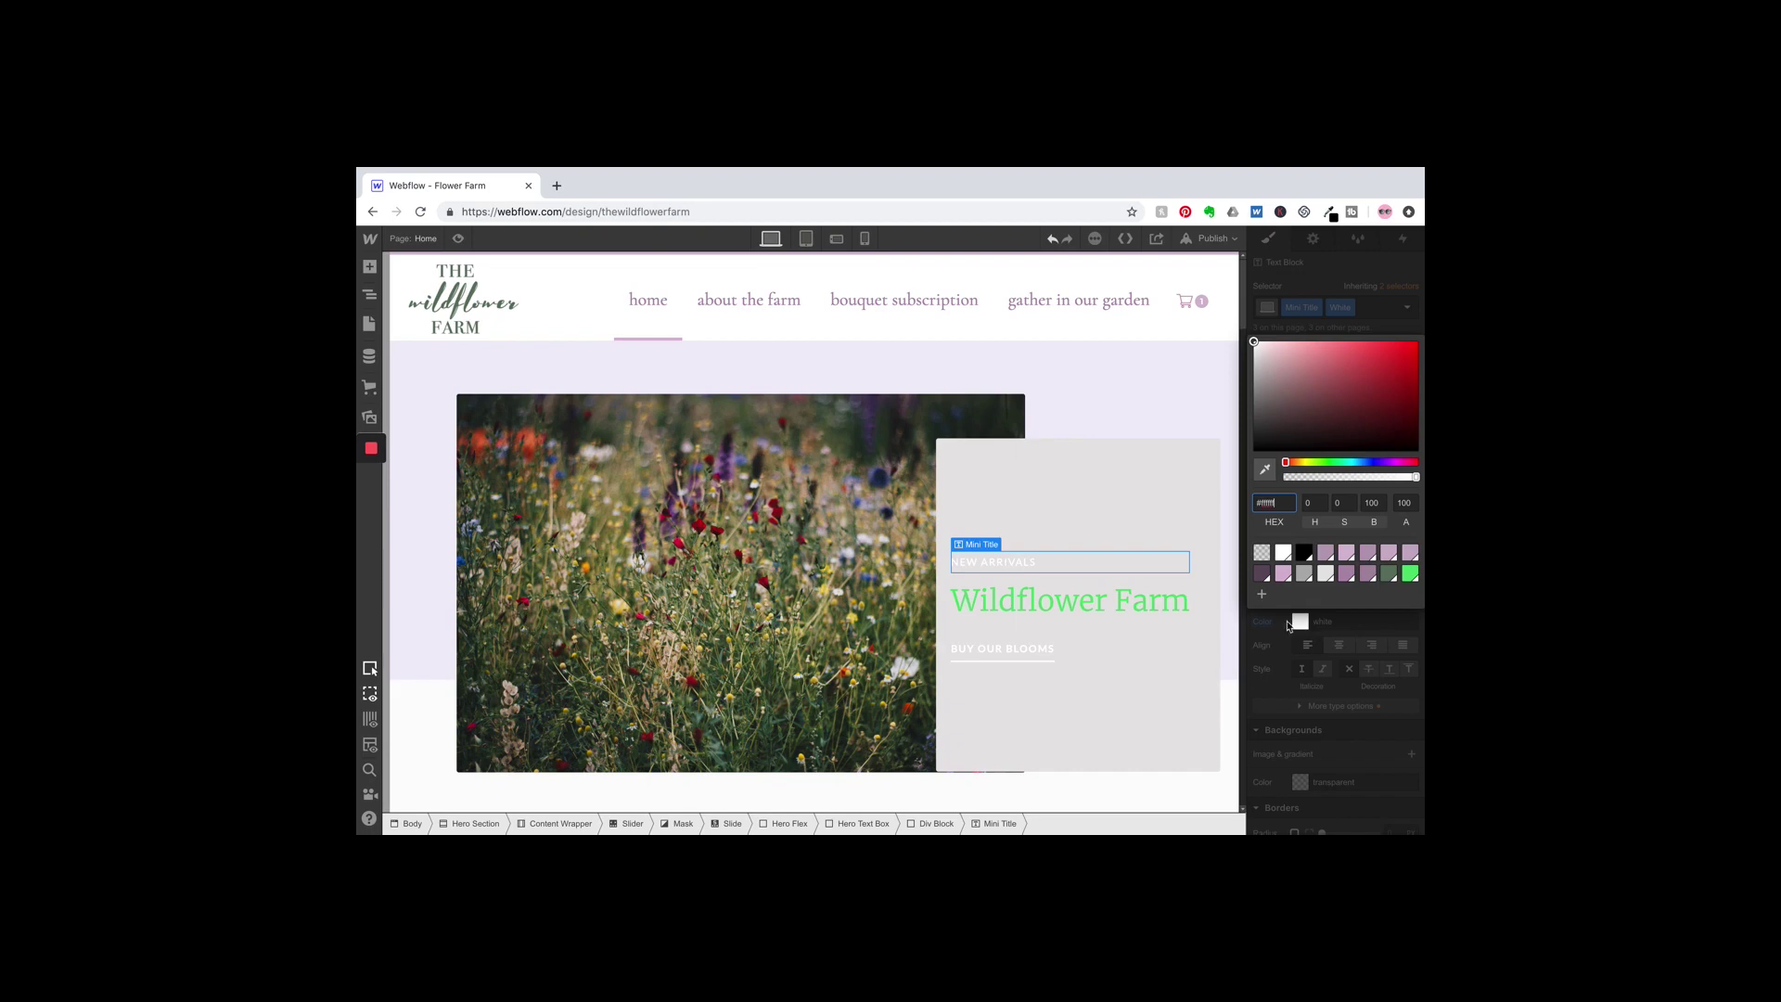
{"action": "left_click", "coordinate": [1409, 575]}
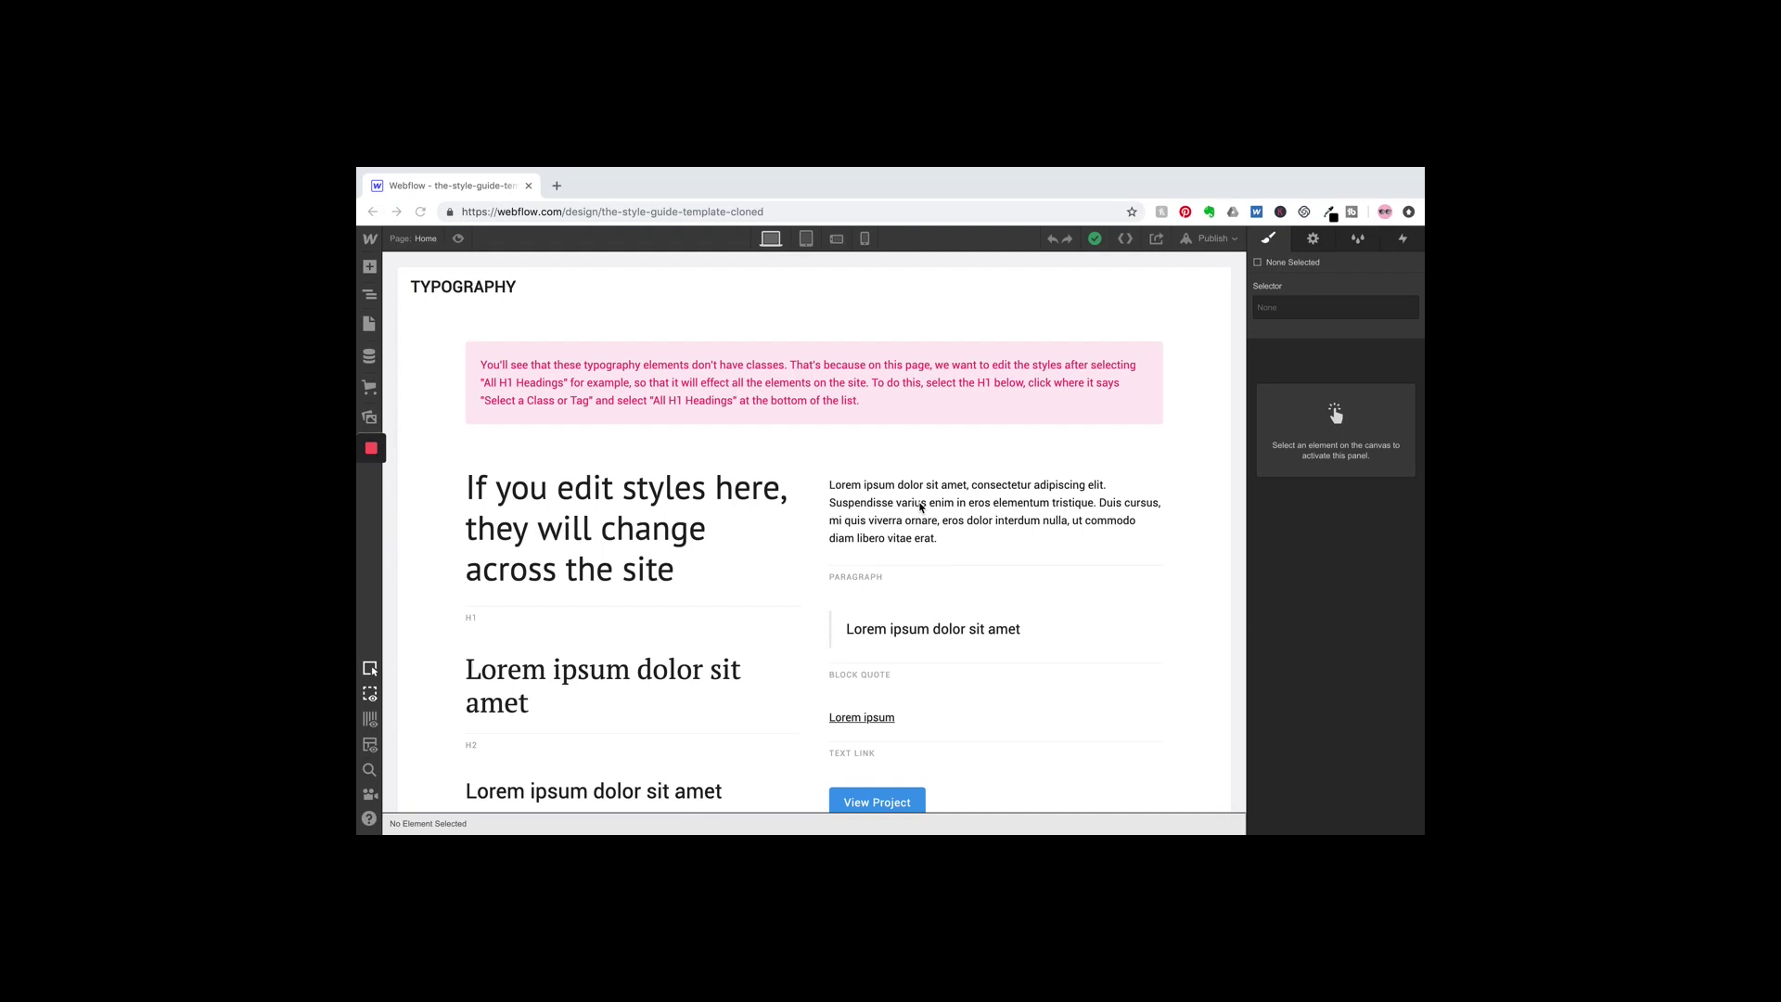
{"action": "scroll", "coordinate": [921, 507], "scroll_direction": "down", "scroll_amount": 1}
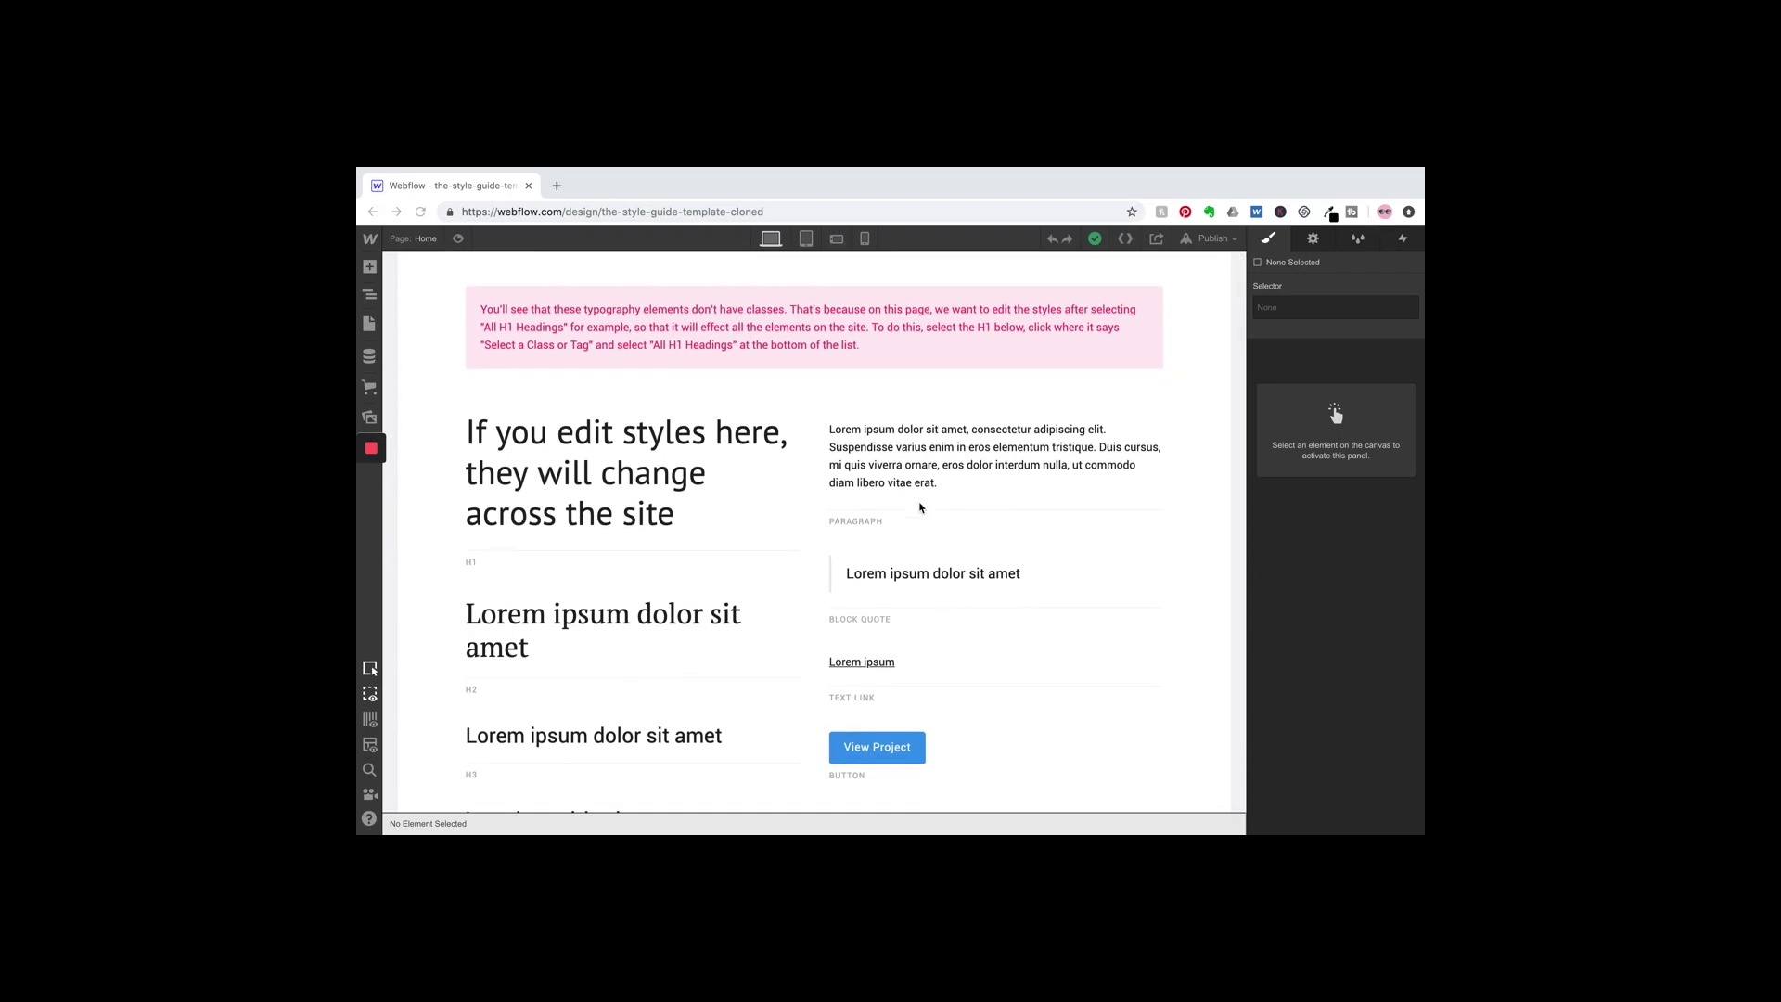
{"action": "scroll", "coordinate": [921, 507], "scroll_direction": "down", "scroll_amount": 2}
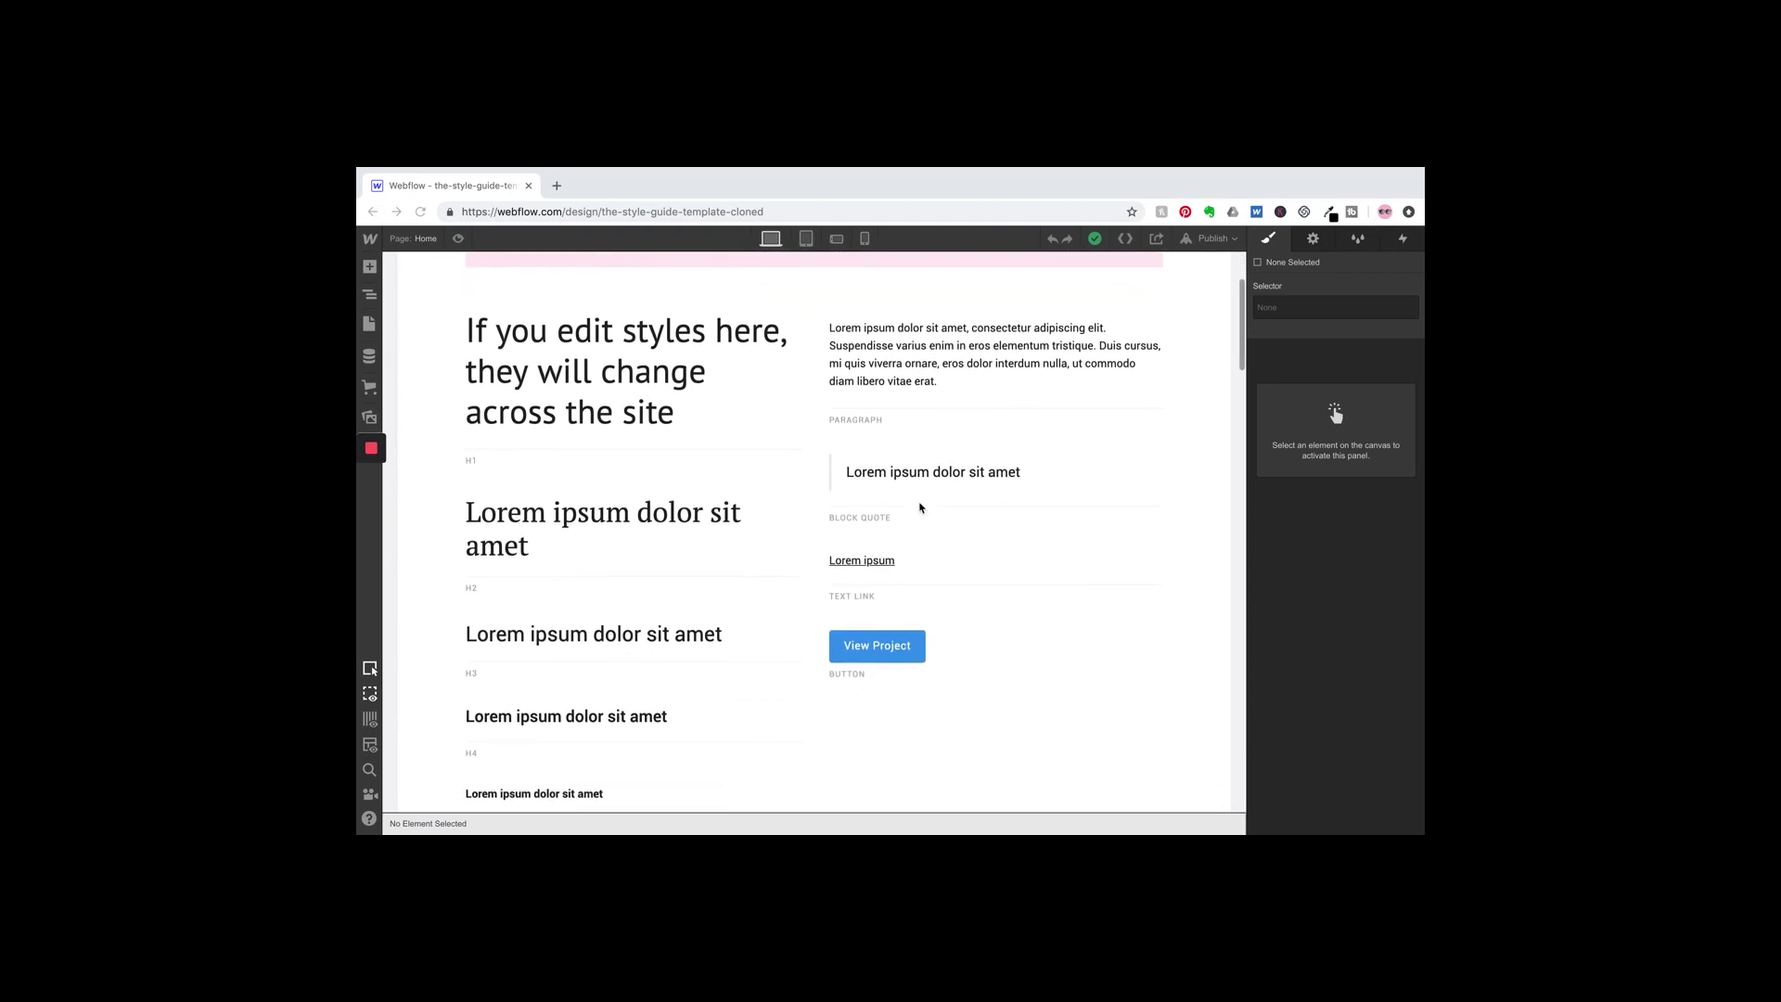
{"action": "scroll", "coordinate": [920, 507], "scroll_direction": "up", "scroll_amount": 1}
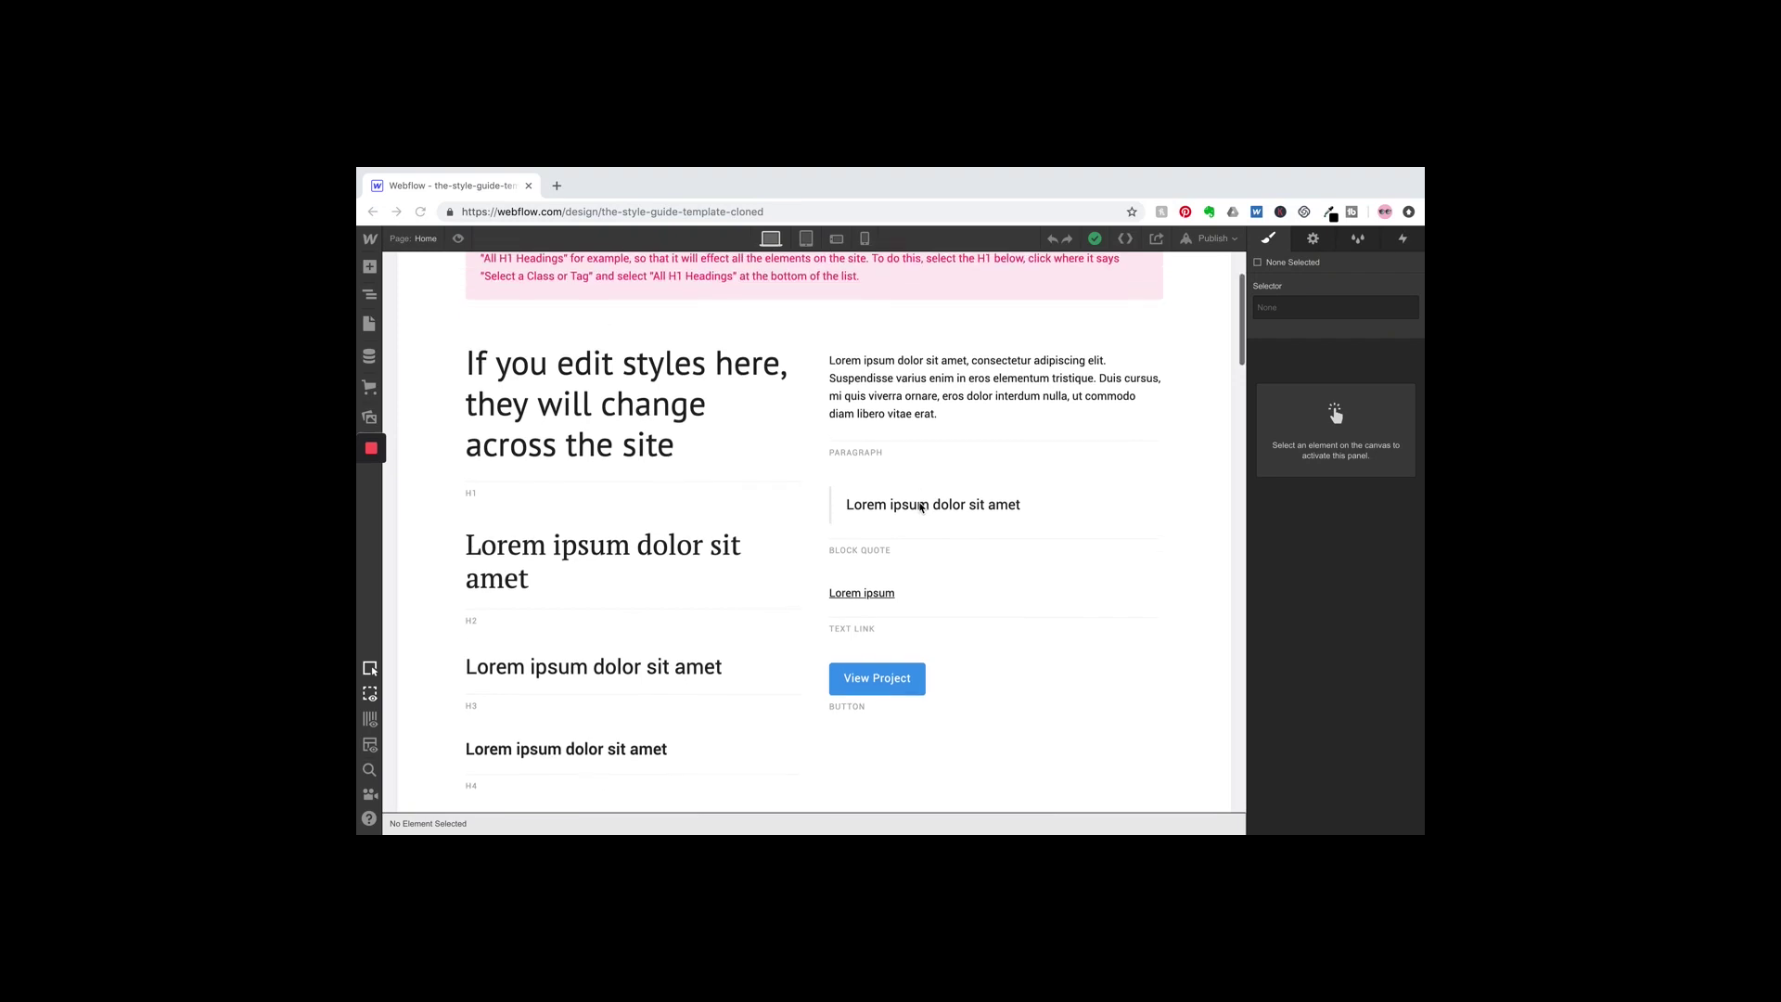
{"action": "scroll", "coordinate": [922, 459], "scroll_direction": "down", "scroll_amount": 1}
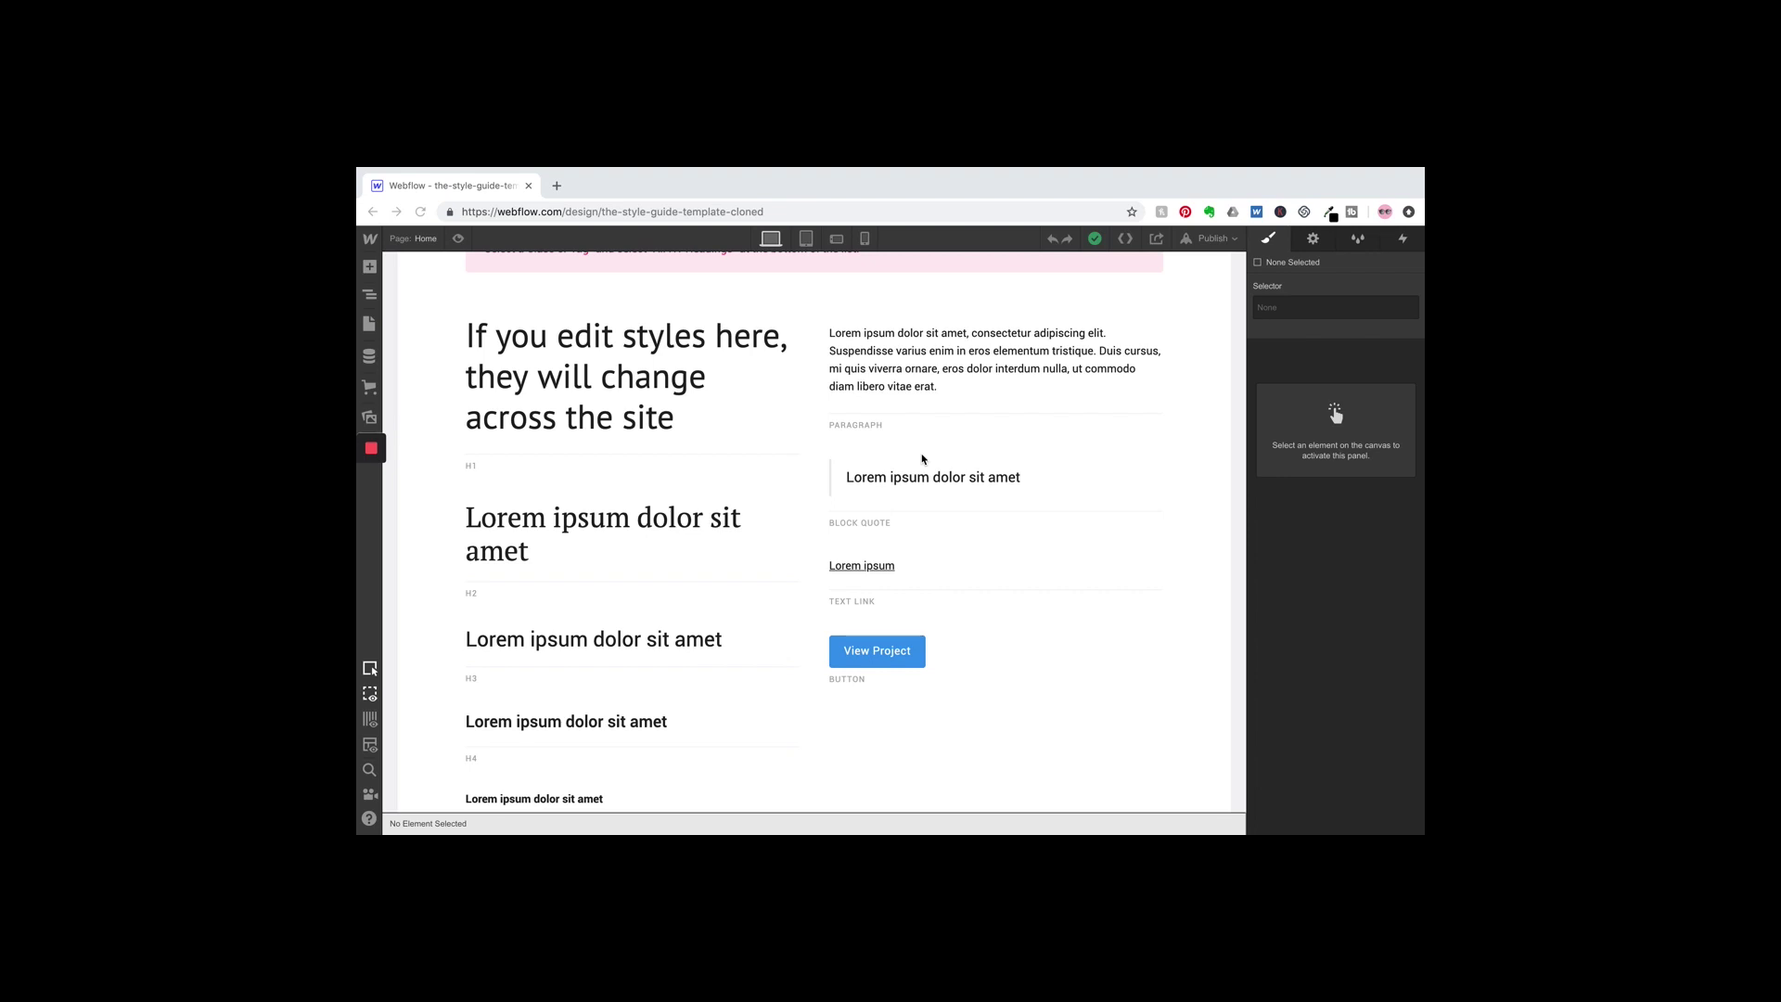
{"action": "scroll", "coordinate": [922, 458], "scroll_direction": "up", "scroll_amount": 2}
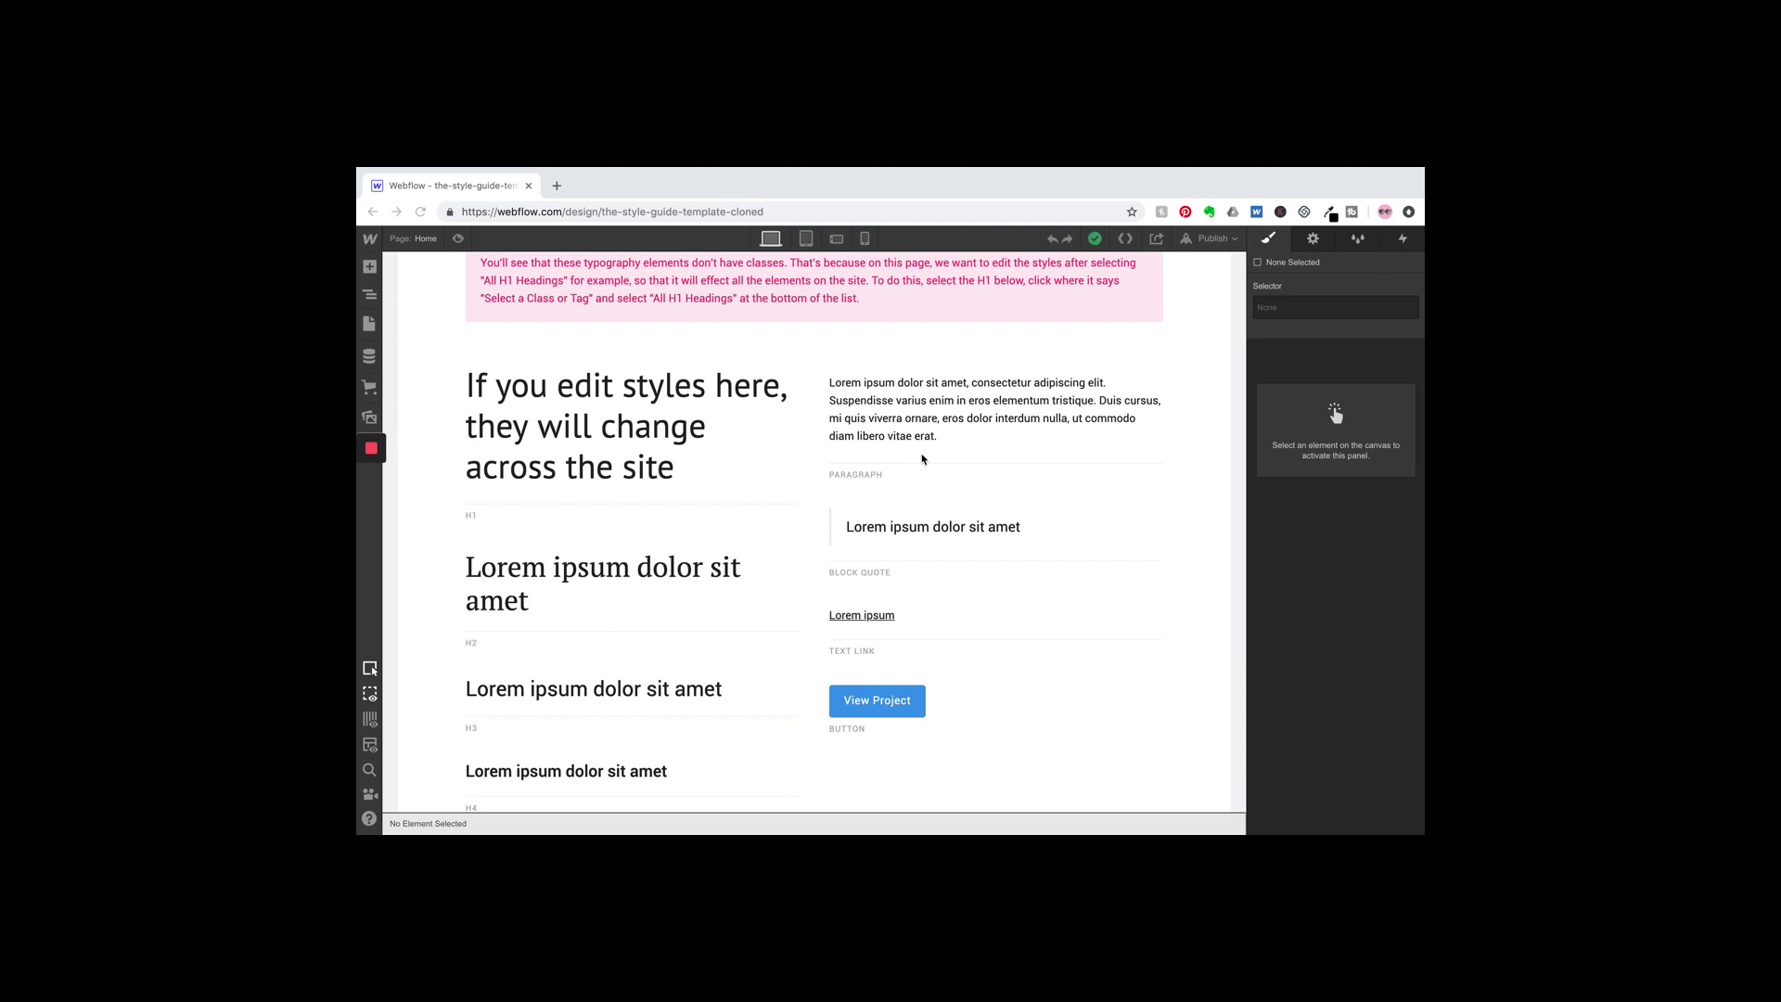
{"action": "scroll", "coordinate": [922, 458], "scroll_direction": "down", "scroll_amount": 3}
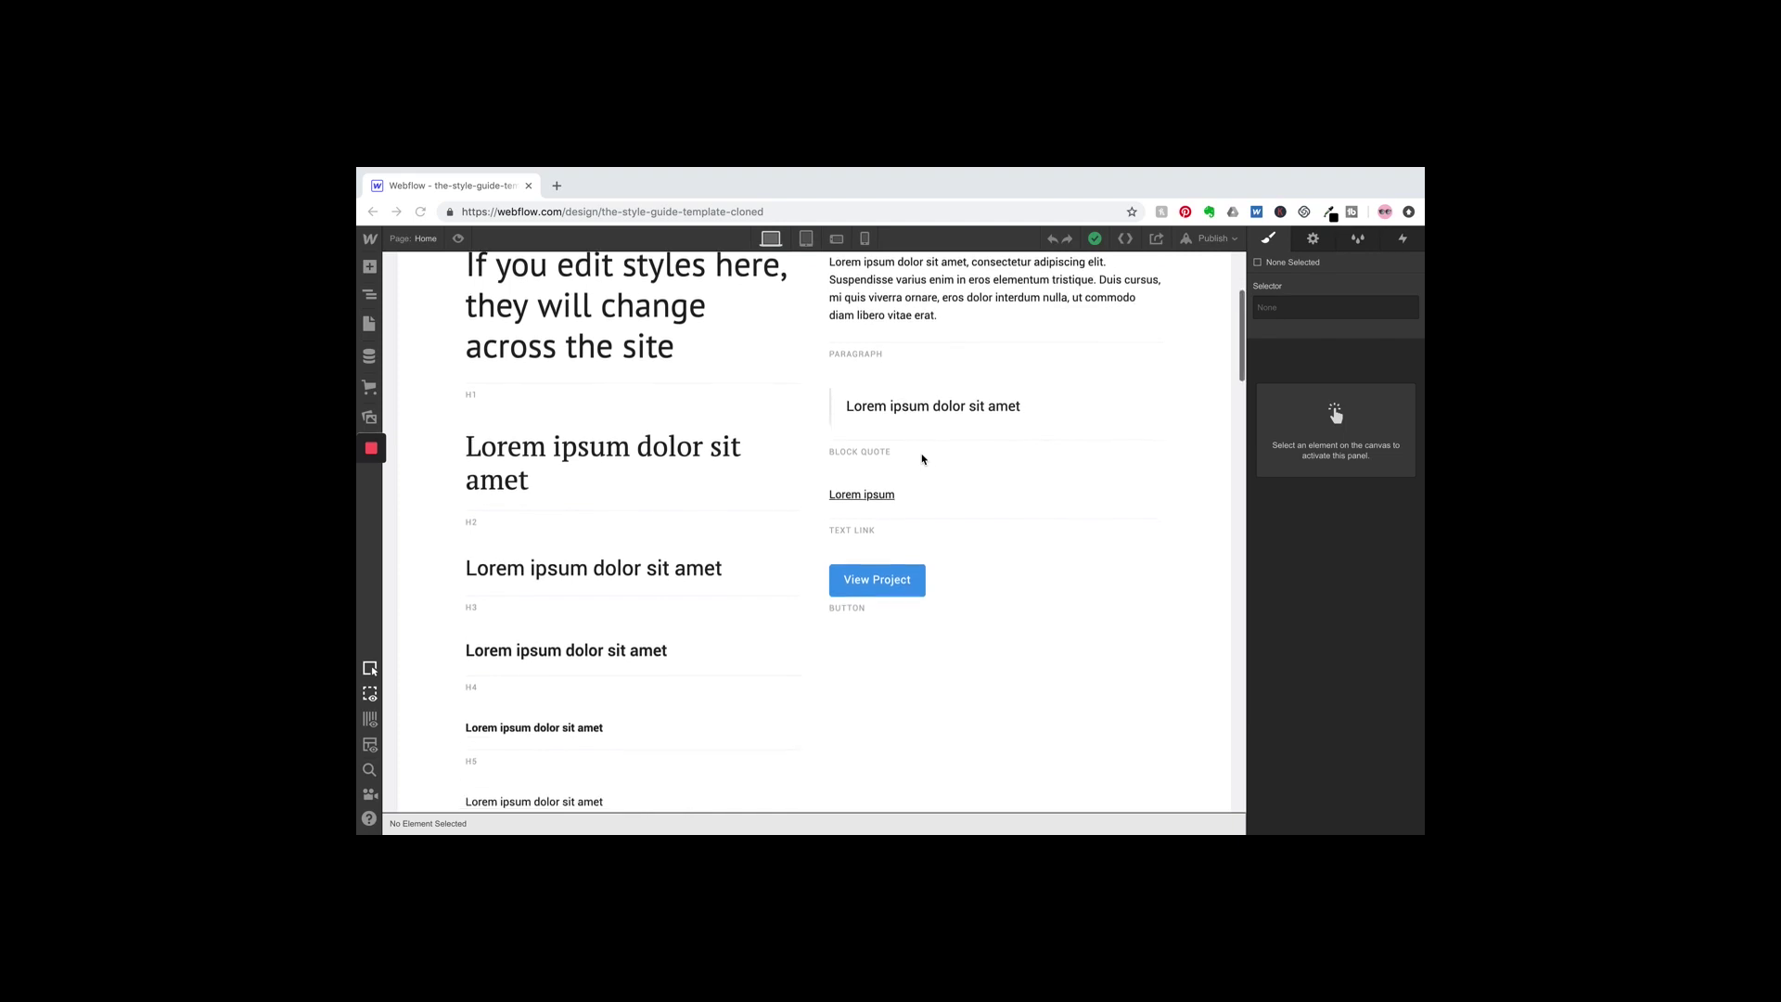
{"action": "scroll", "coordinate": [922, 459], "scroll_direction": "up", "scroll_amount": 3}
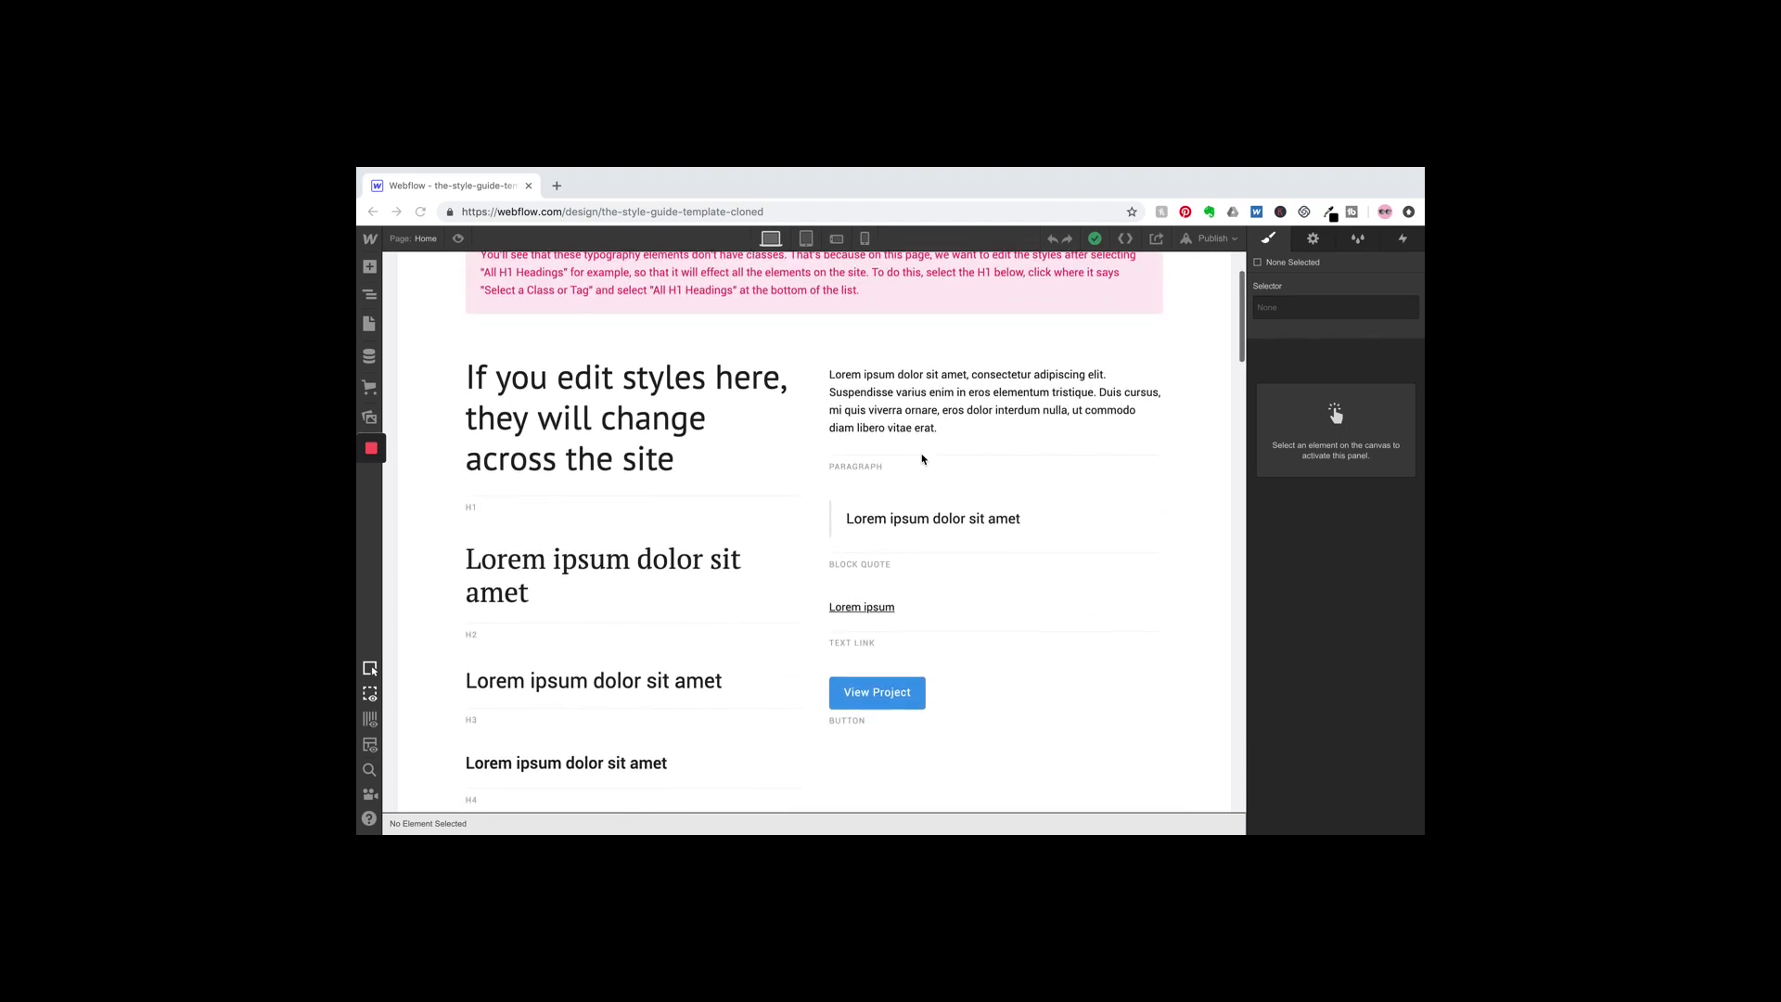
{"action": "scroll", "coordinate": [922, 458], "scroll_direction": "down", "scroll_amount": 6}
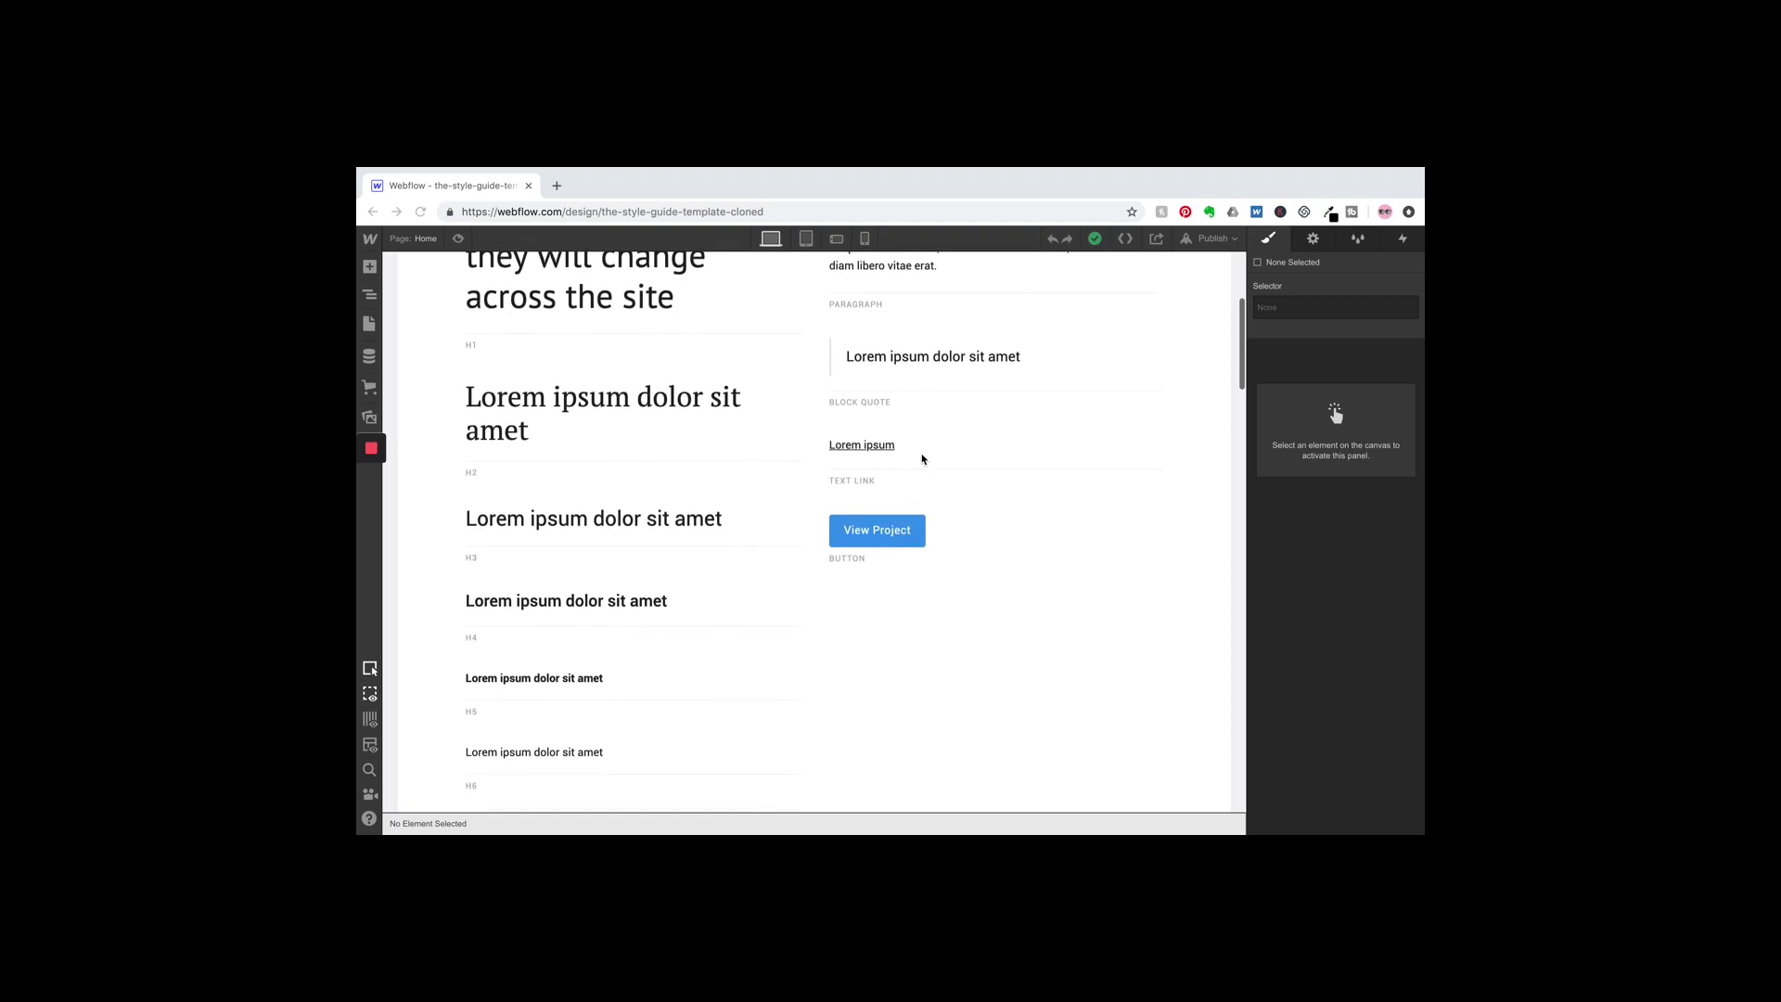
Step: Set the View Project button's background from blue to the purple Brand Color 2 swatch
{"action": "left_click", "coordinate": [907, 544]}
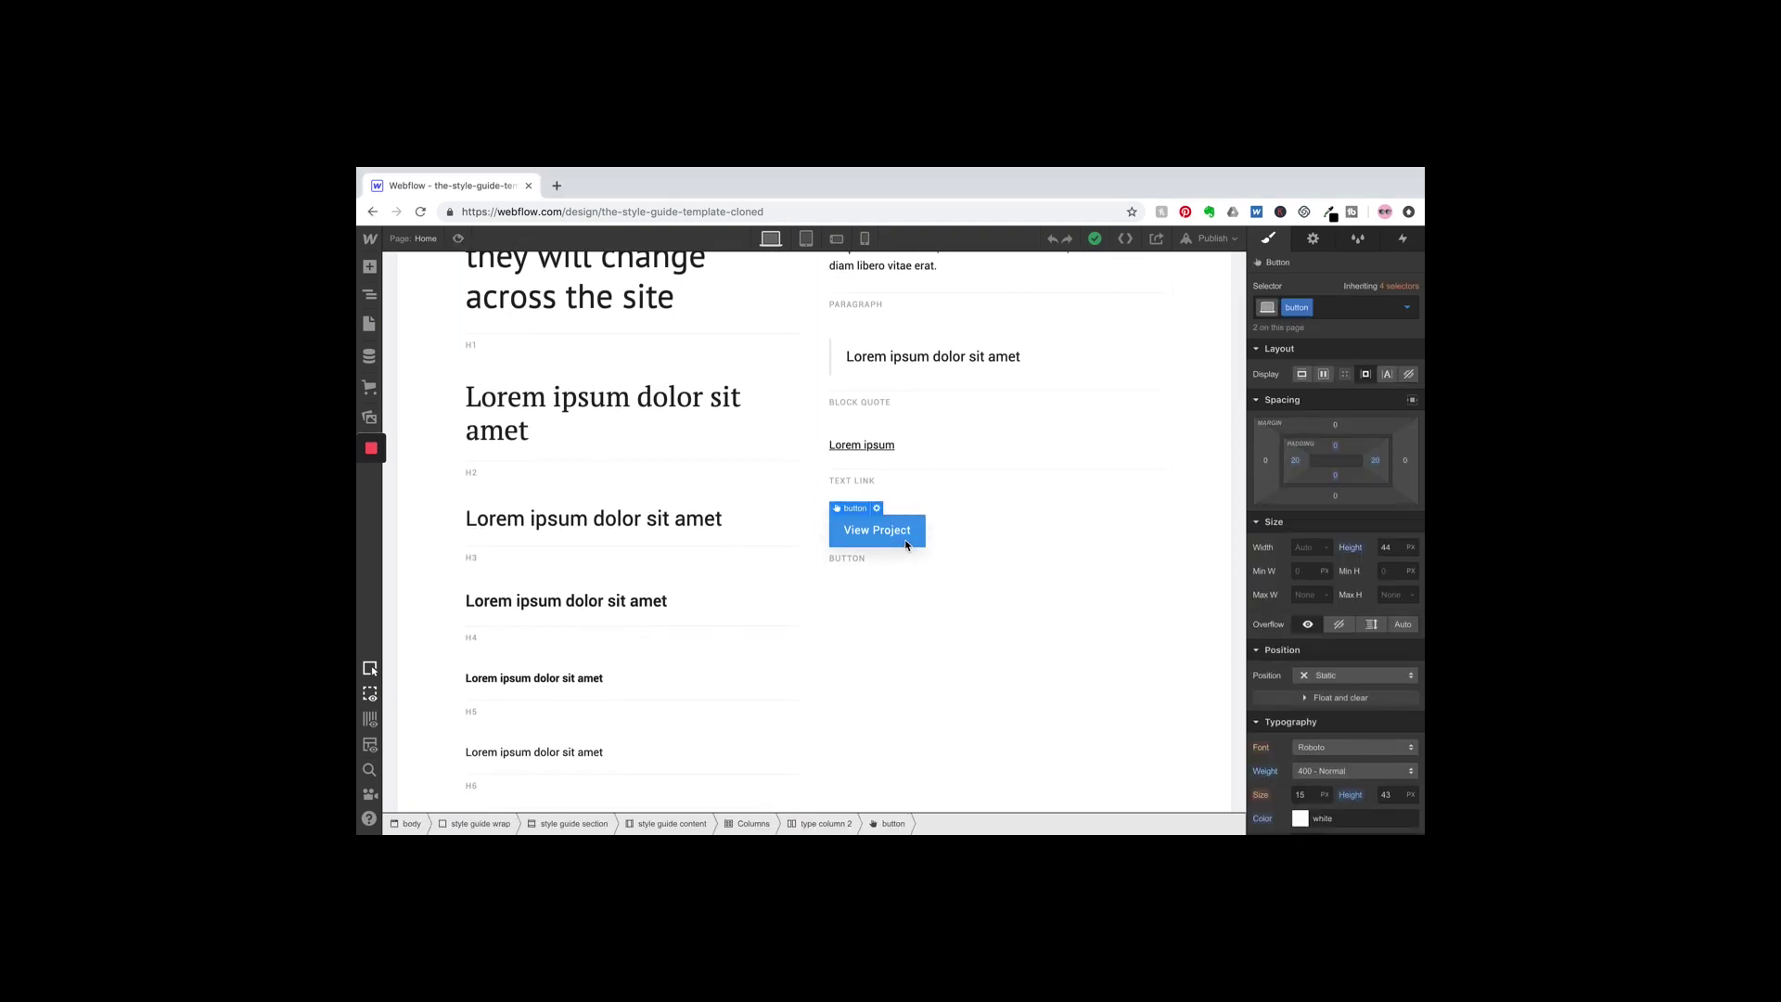
{"action": "scroll", "coordinate": [1341, 714], "scroll_direction": "down", "scroll_amount": 3}
{"action": "scroll", "coordinate": [1343, 717], "scroll_direction": "down", "scroll_amount": 1}
{"action": "left_click", "coordinate": [1336, 702]}
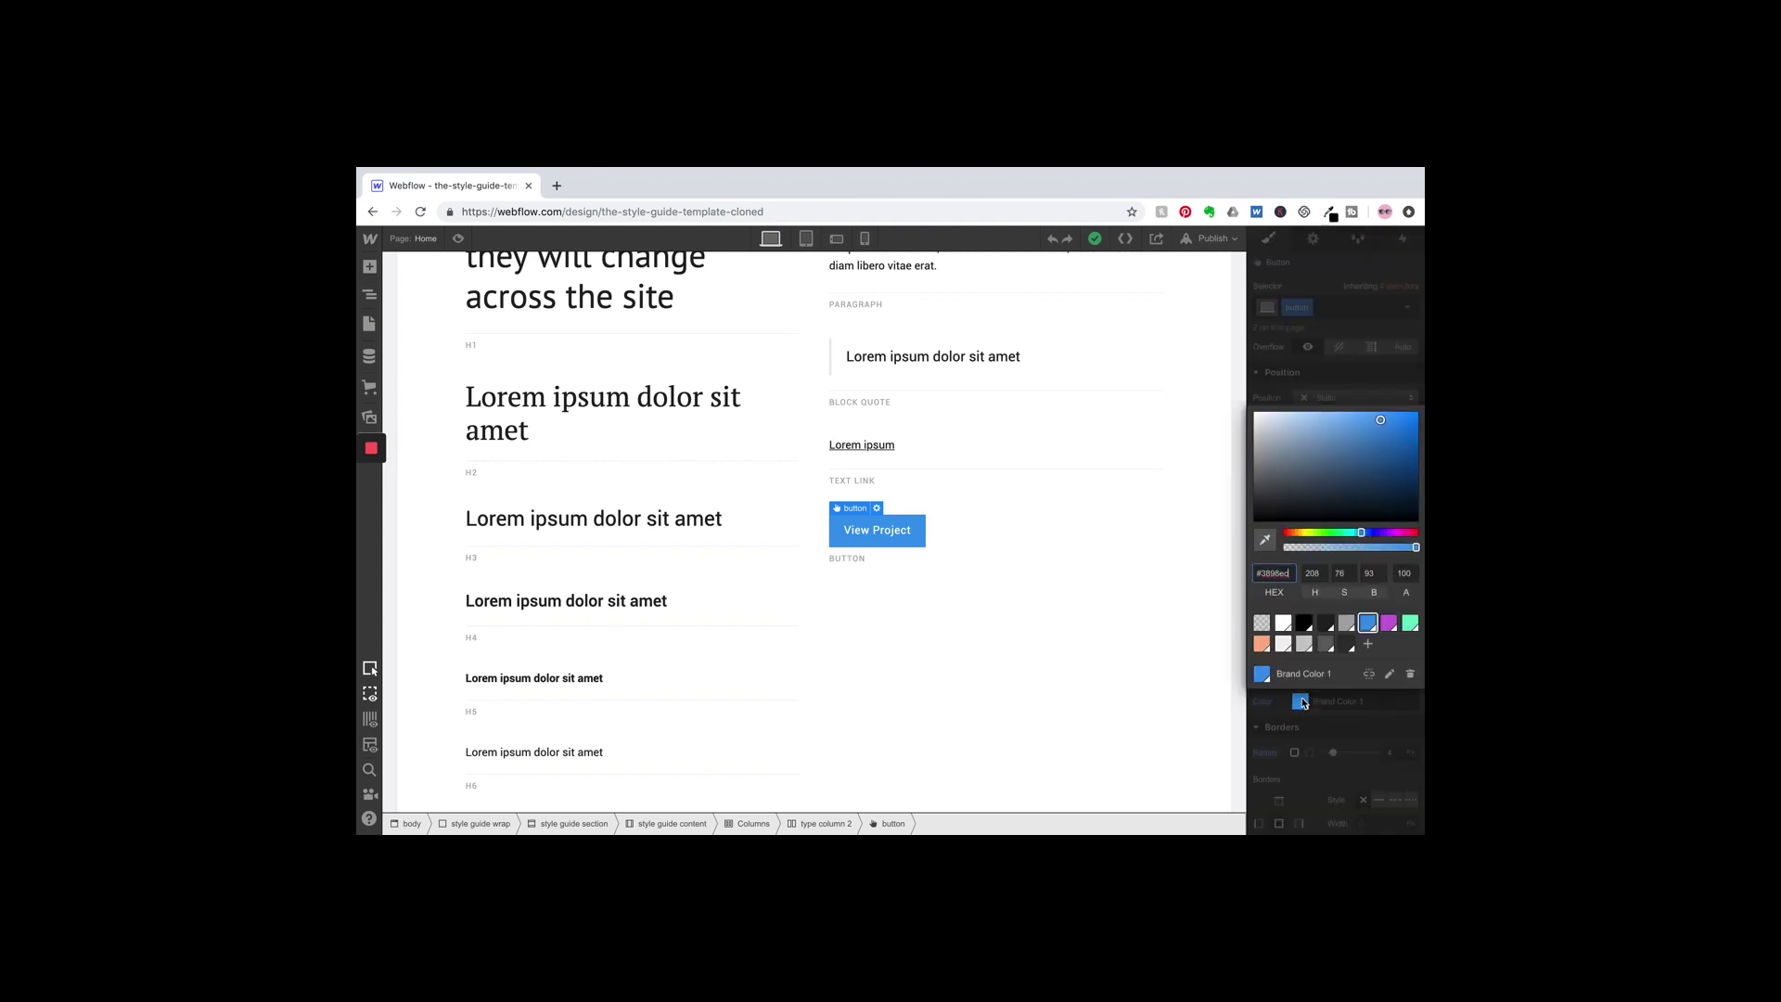
{"action": "left_click", "coordinate": [1391, 624]}
{"action": "left_click", "coordinate": [1137, 636]}
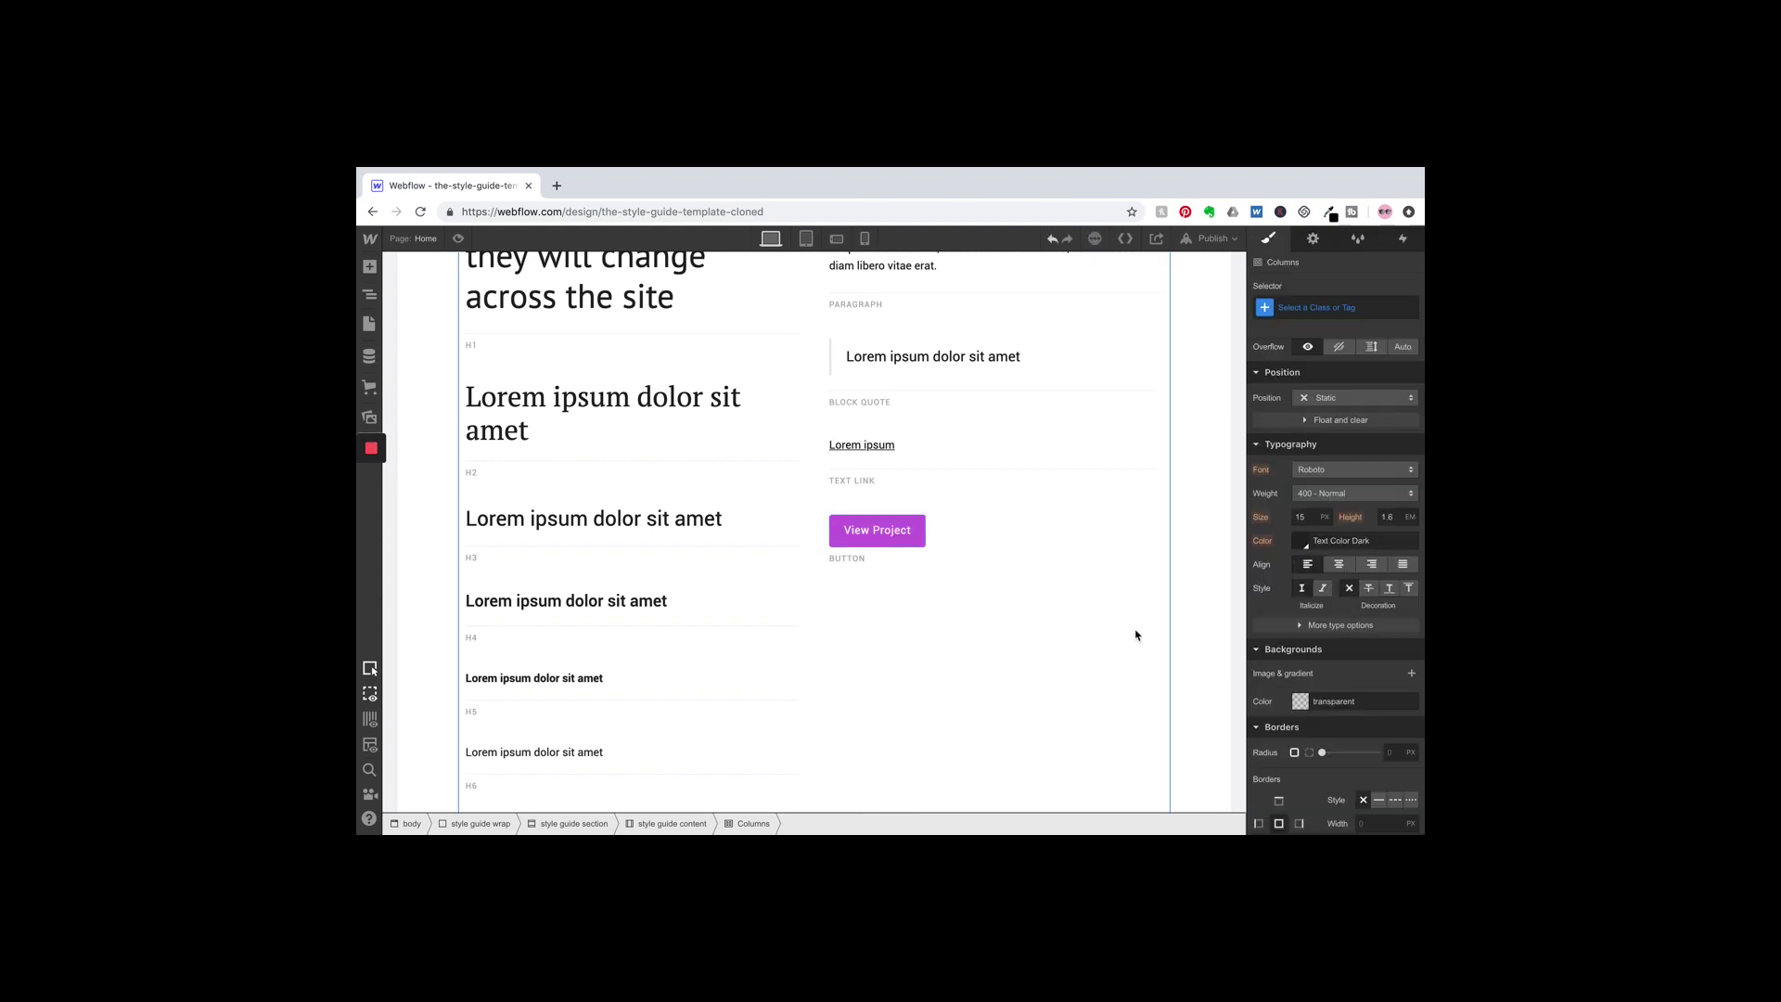
{"action": "left_click", "coordinate": [849, 540]}
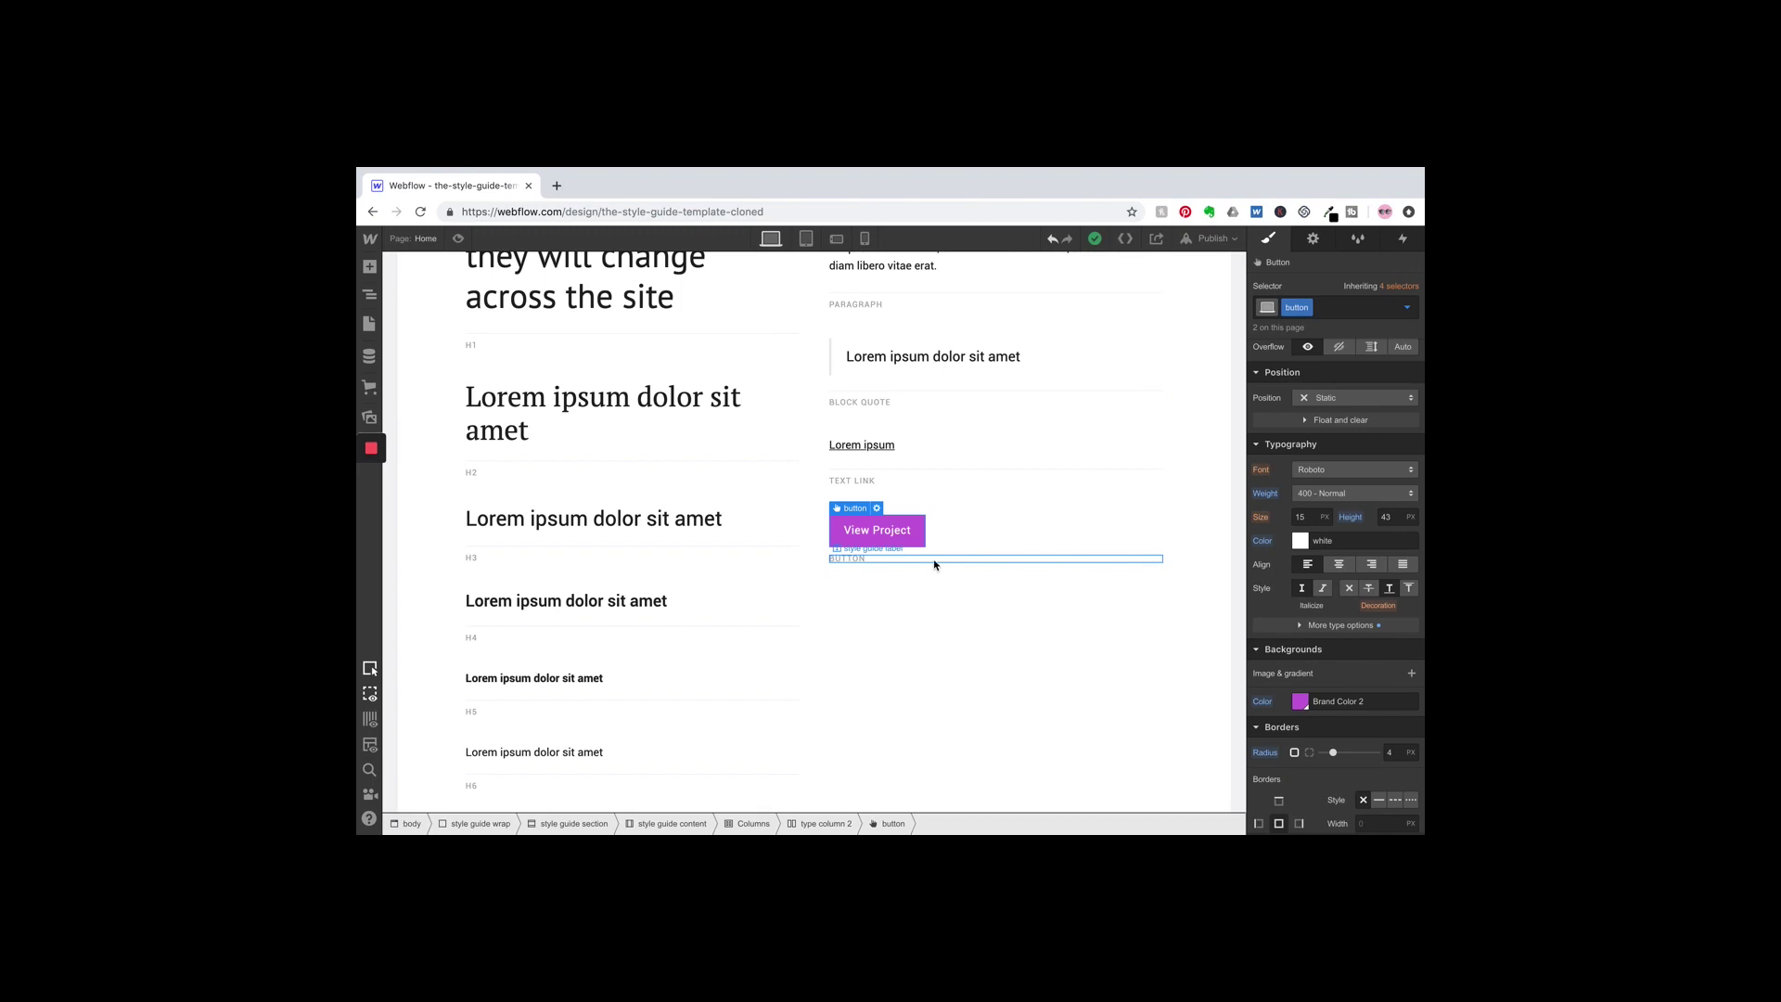
Step: Scroll the canvas past the logo cards down to the Components section's contact form
{"action": "scroll", "coordinate": [934, 564], "scroll_direction": "down", "scroll_amount": 6}
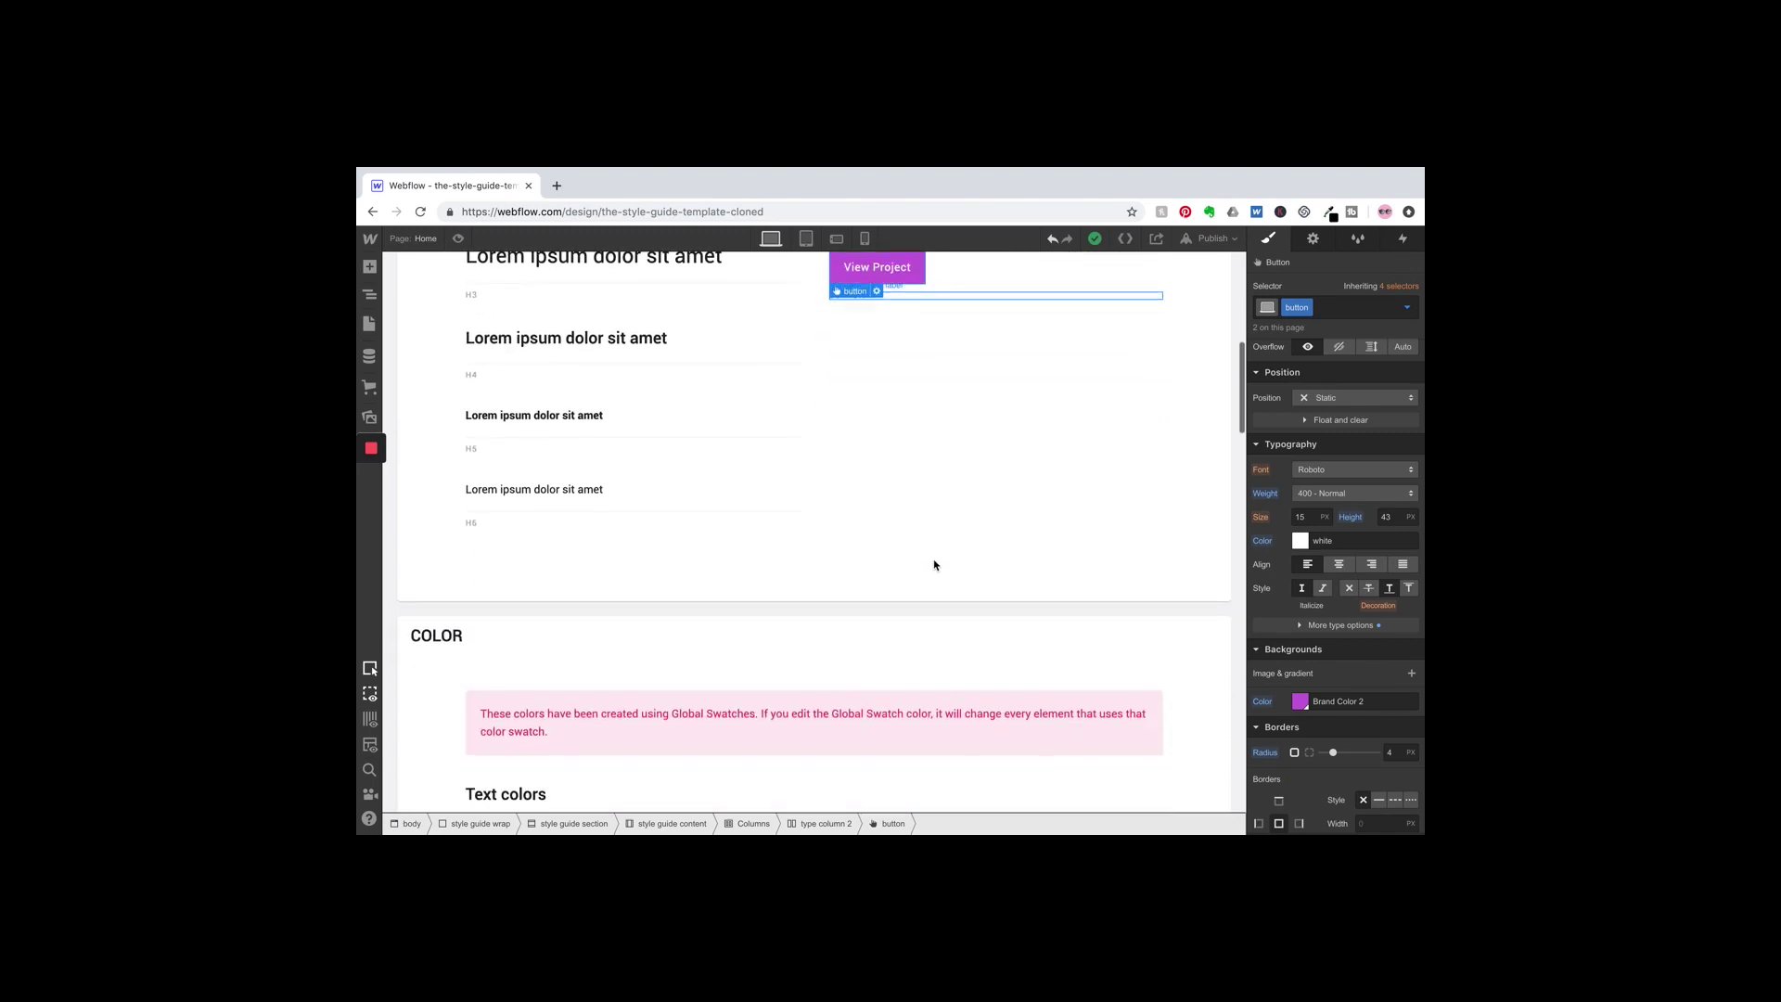
{"action": "scroll", "coordinate": [934, 564], "scroll_direction": "down", "scroll_amount": 3}
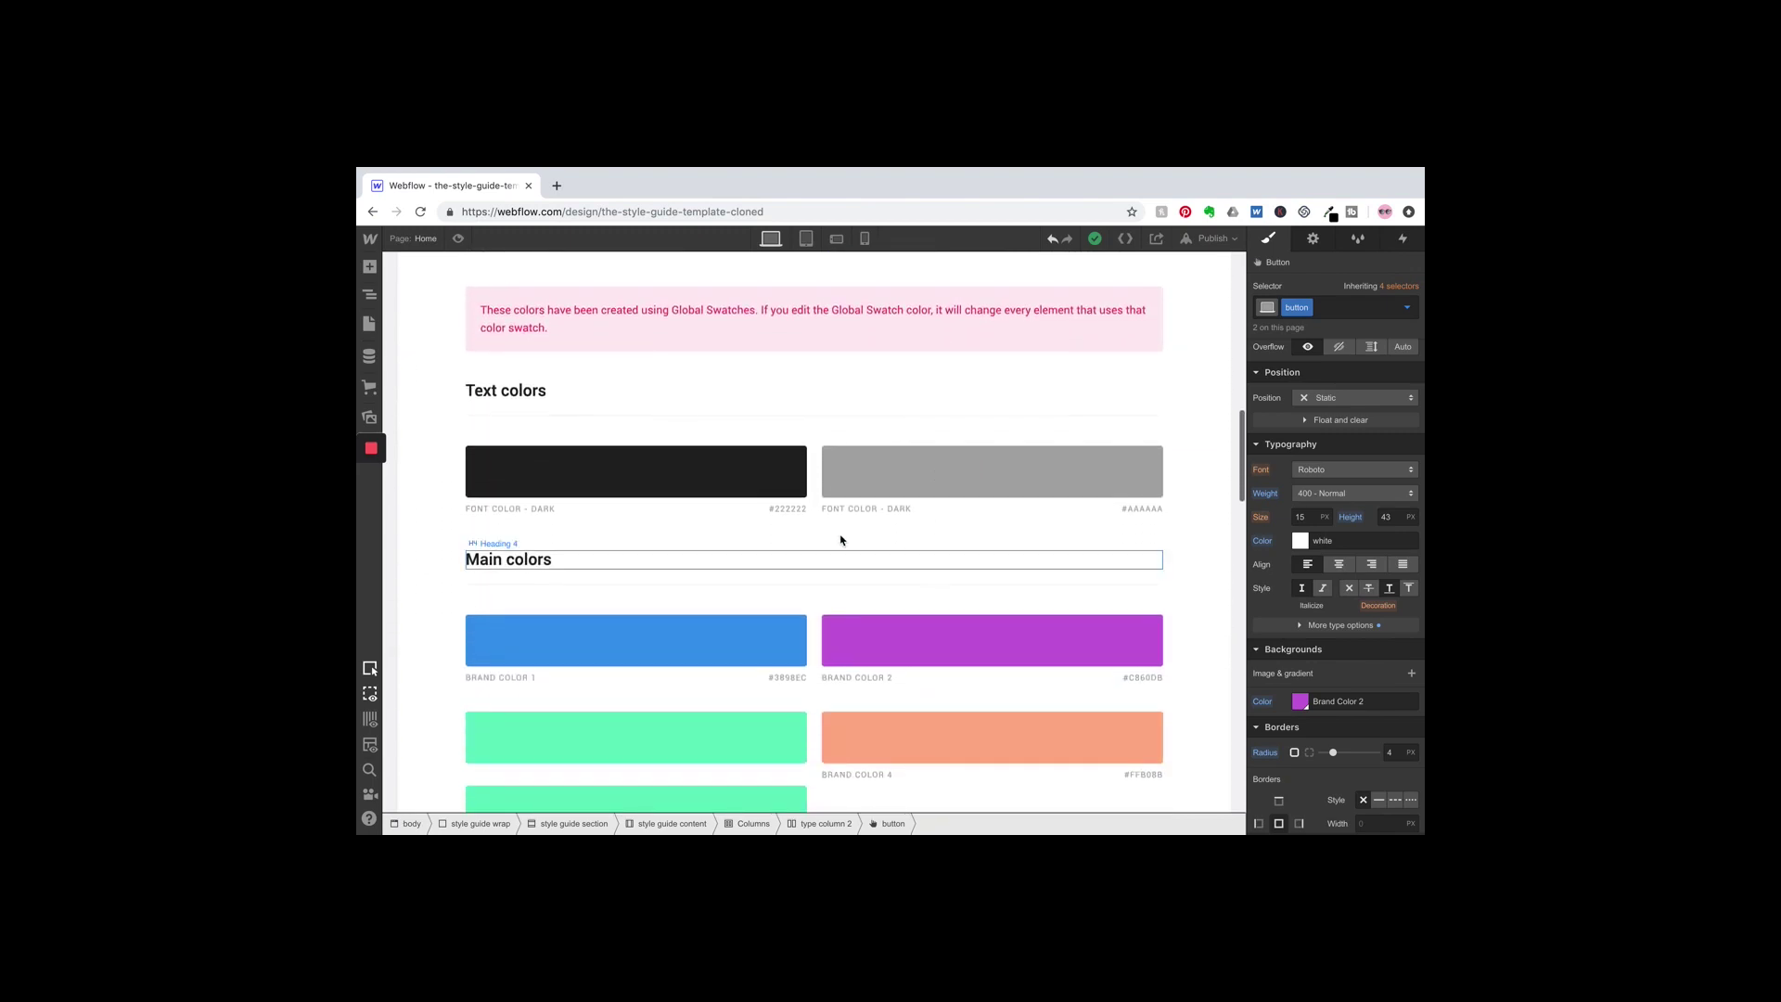
{"action": "scroll", "coordinate": [919, 500], "scroll_direction": "down", "scroll_amount": 3}
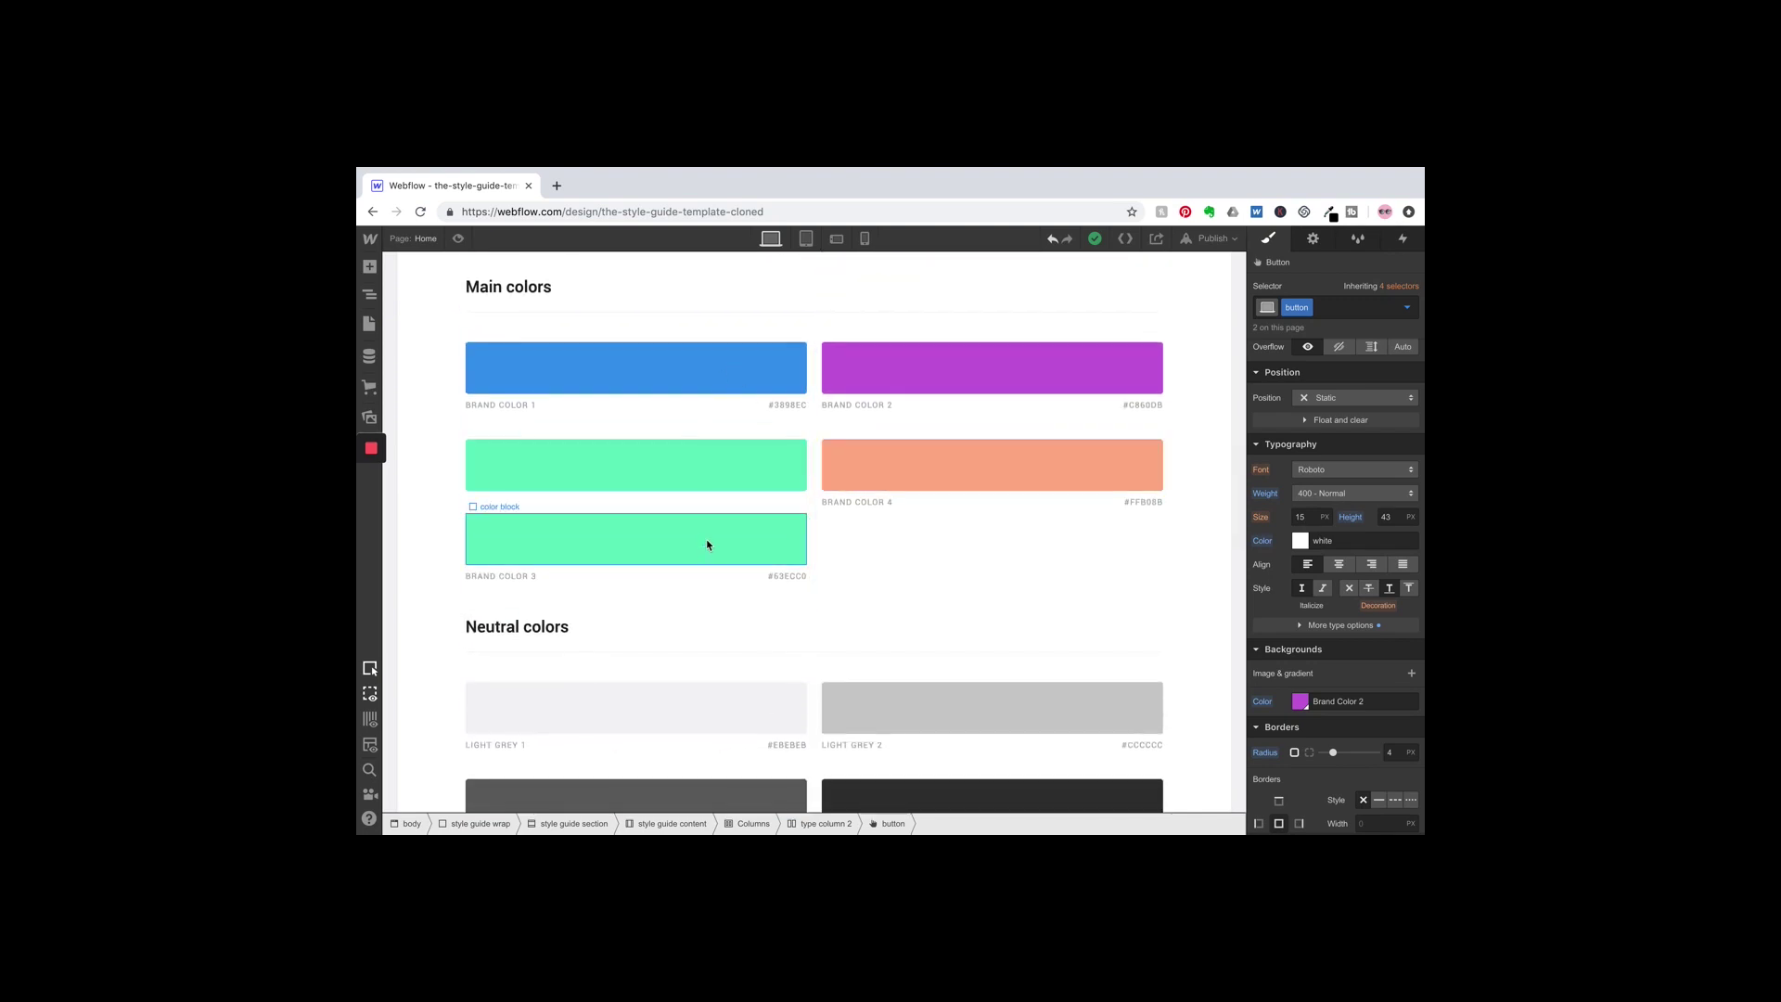
{"action": "scroll", "coordinate": [708, 546], "scroll_direction": "down", "scroll_amount": 4}
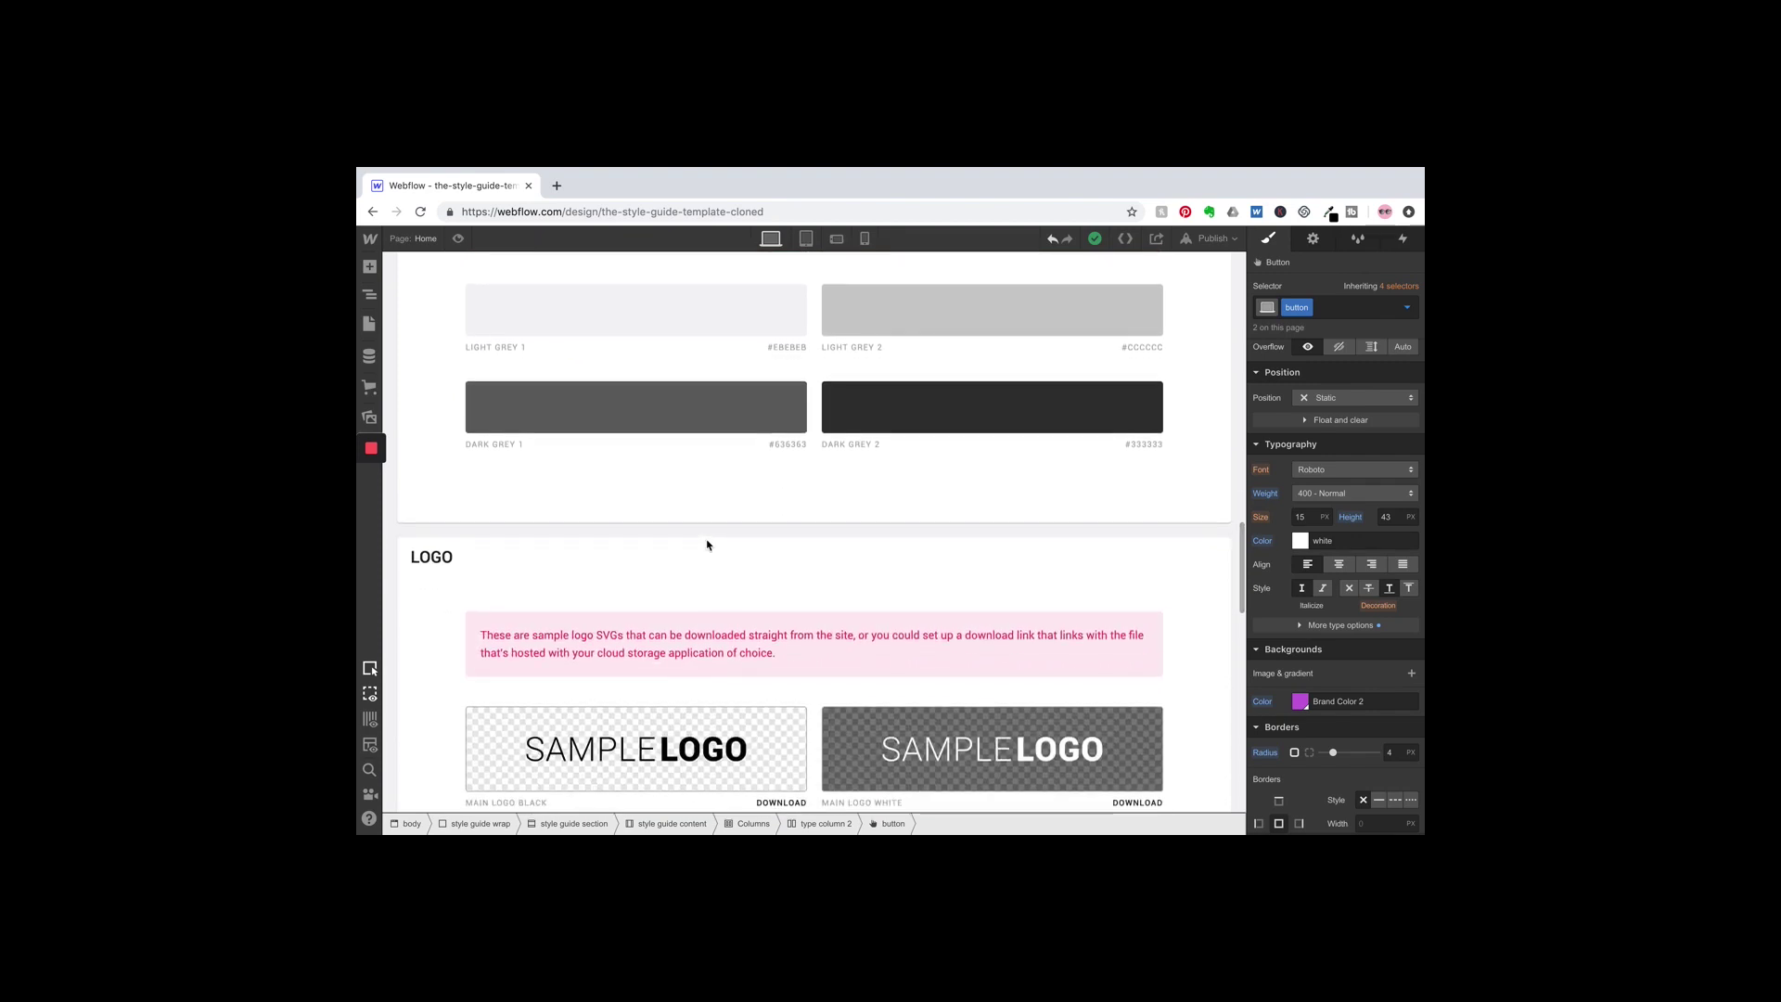
{"action": "scroll", "coordinate": [708, 545], "scroll_direction": "down", "scroll_amount": 2}
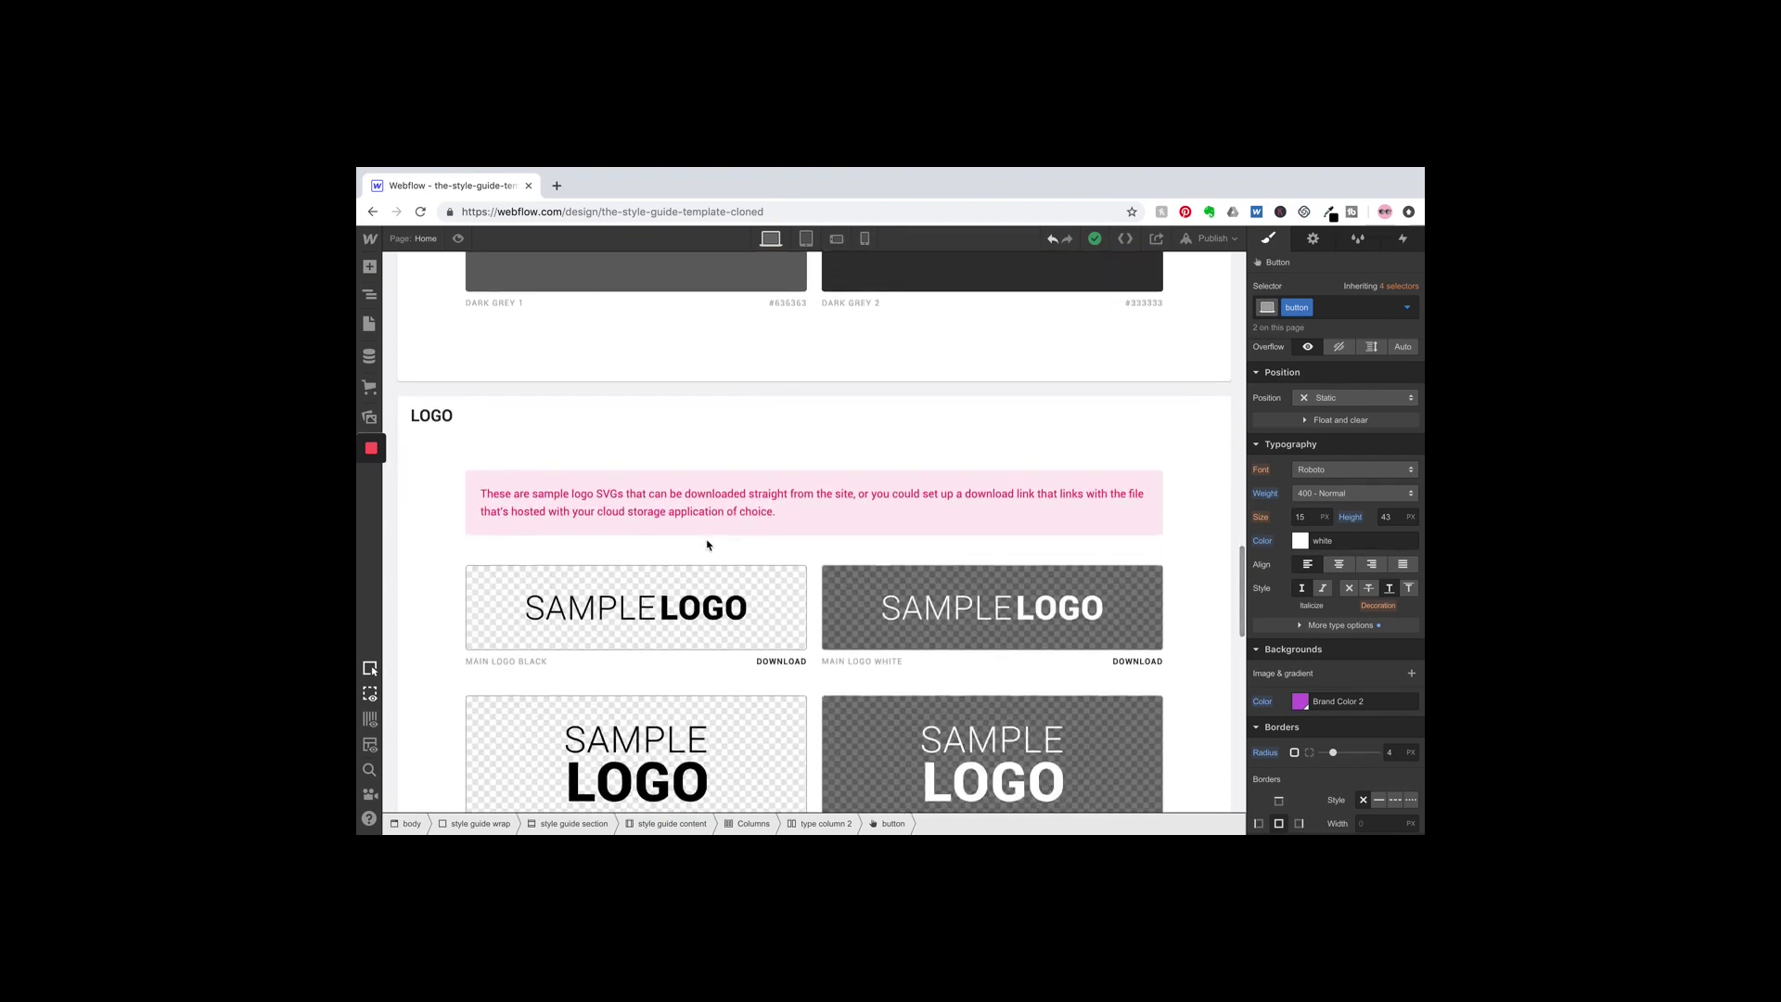
{"action": "scroll", "coordinate": [708, 546], "scroll_direction": "down", "scroll_amount": 2}
{"action": "scroll", "coordinate": [708, 546], "scroll_direction": "down", "scroll_amount": 3}
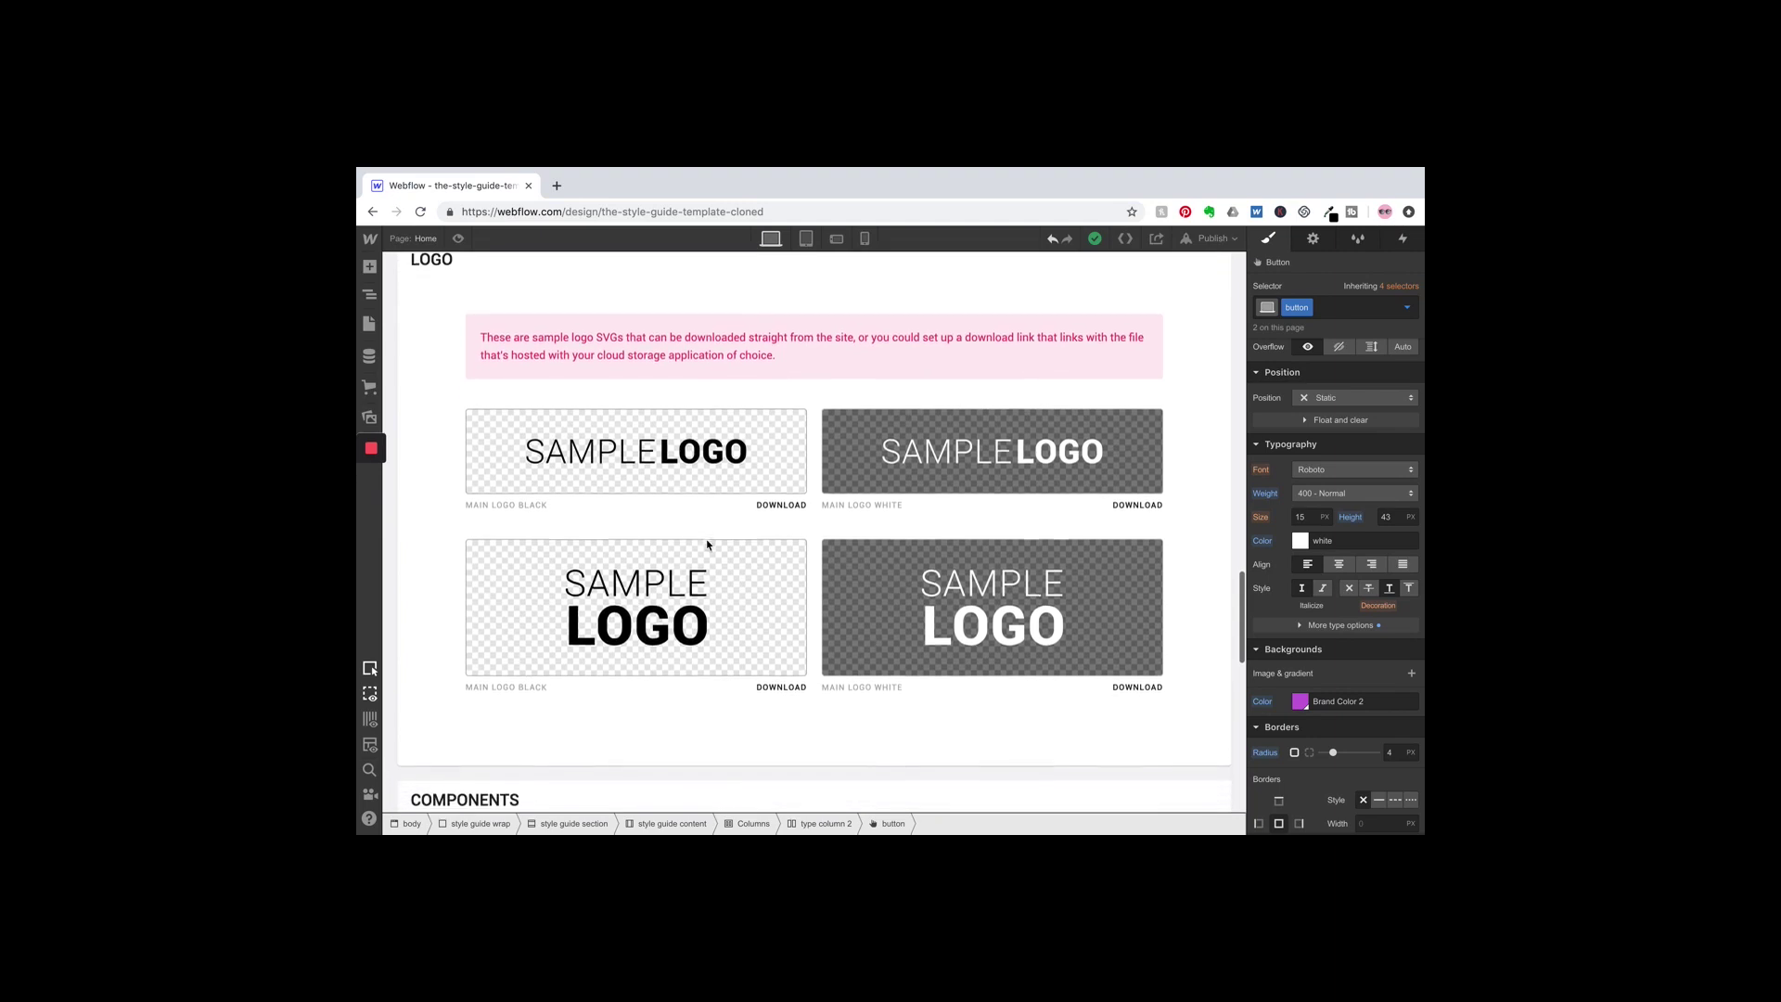
{"action": "scroll", "coordinate": [708, 546], "scroll_direction": "down", "scroll_amount": 4}
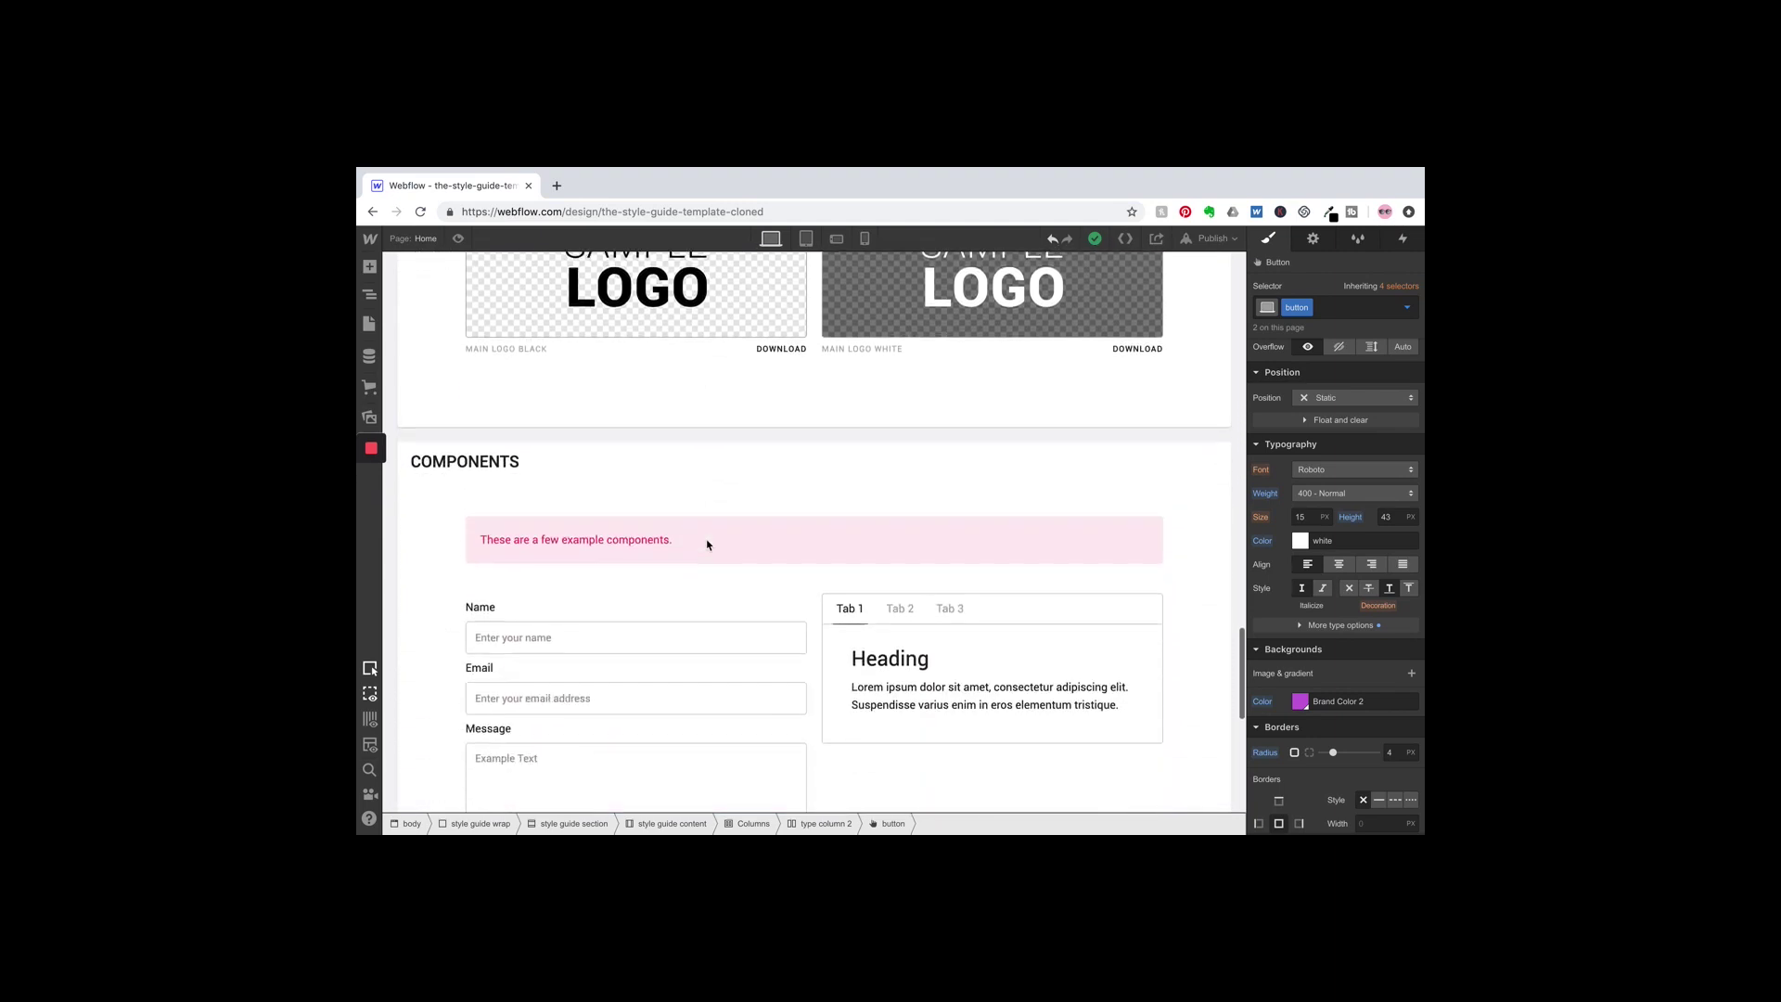
{"action": "scroll", "coordinate": [708, 546], "scroll_direction": "down", "scroll_amount": 1}
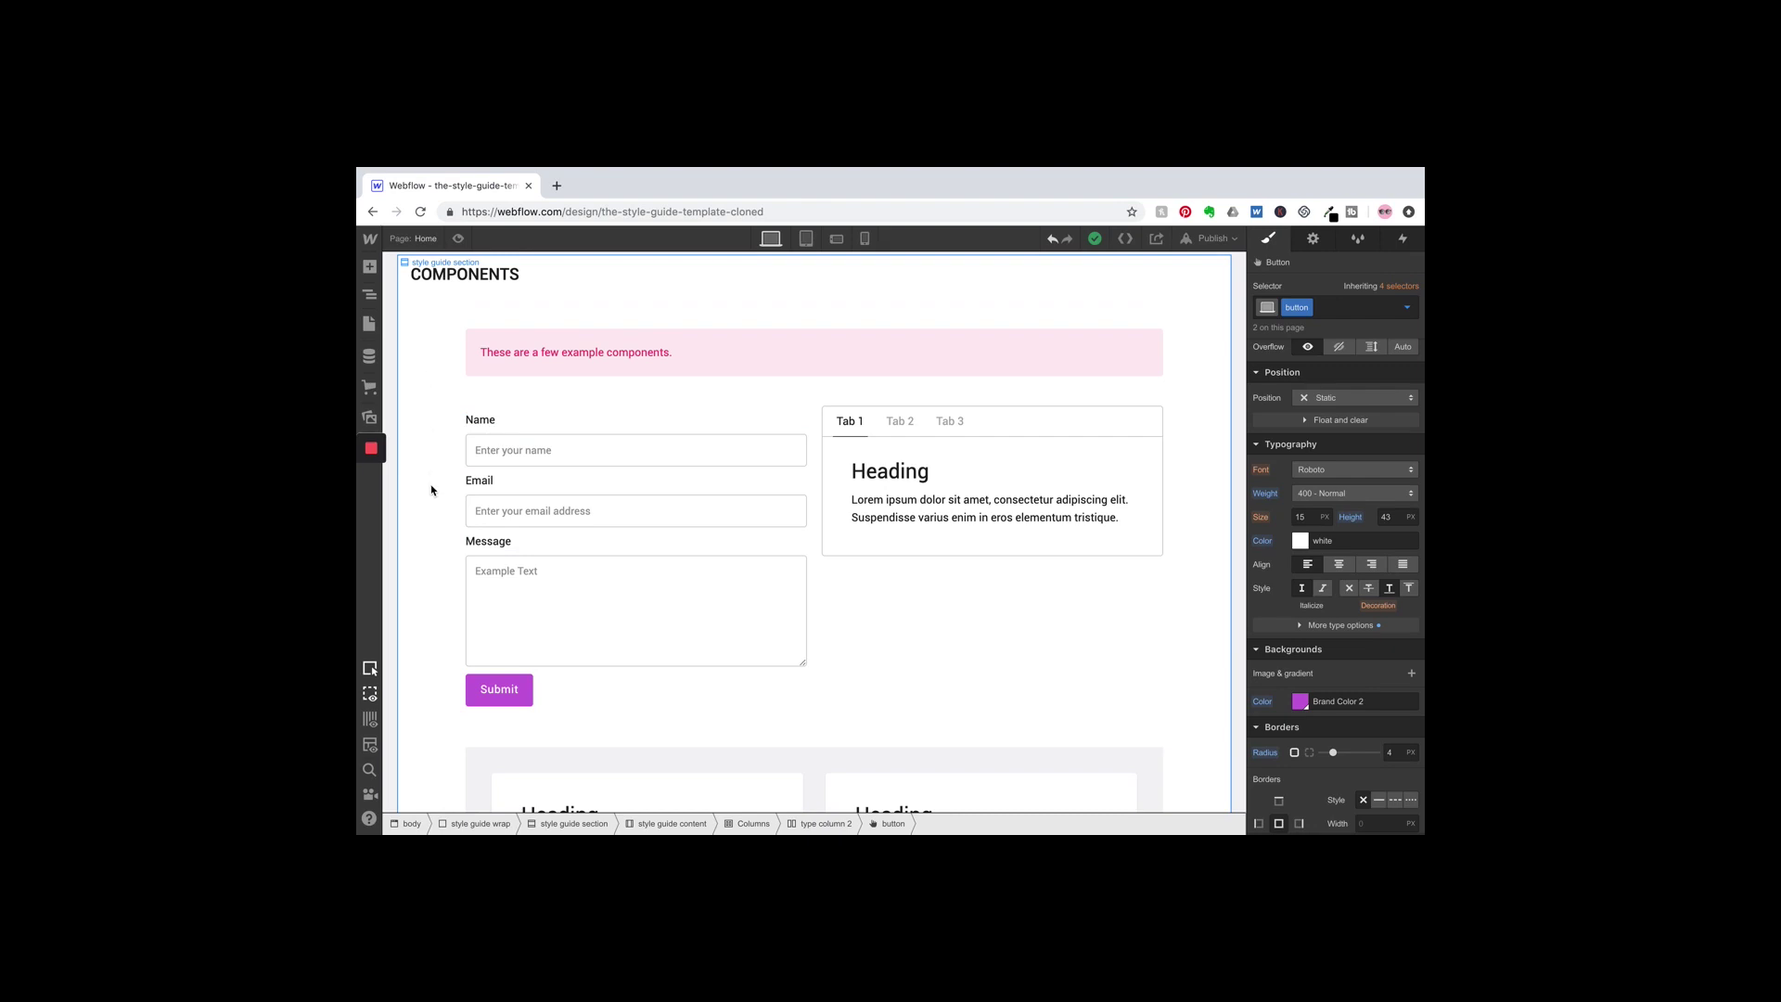
{"action": "scroll", "coordinate": [430, 489], "scroll_direction": "down", "scroll_amount": 1}
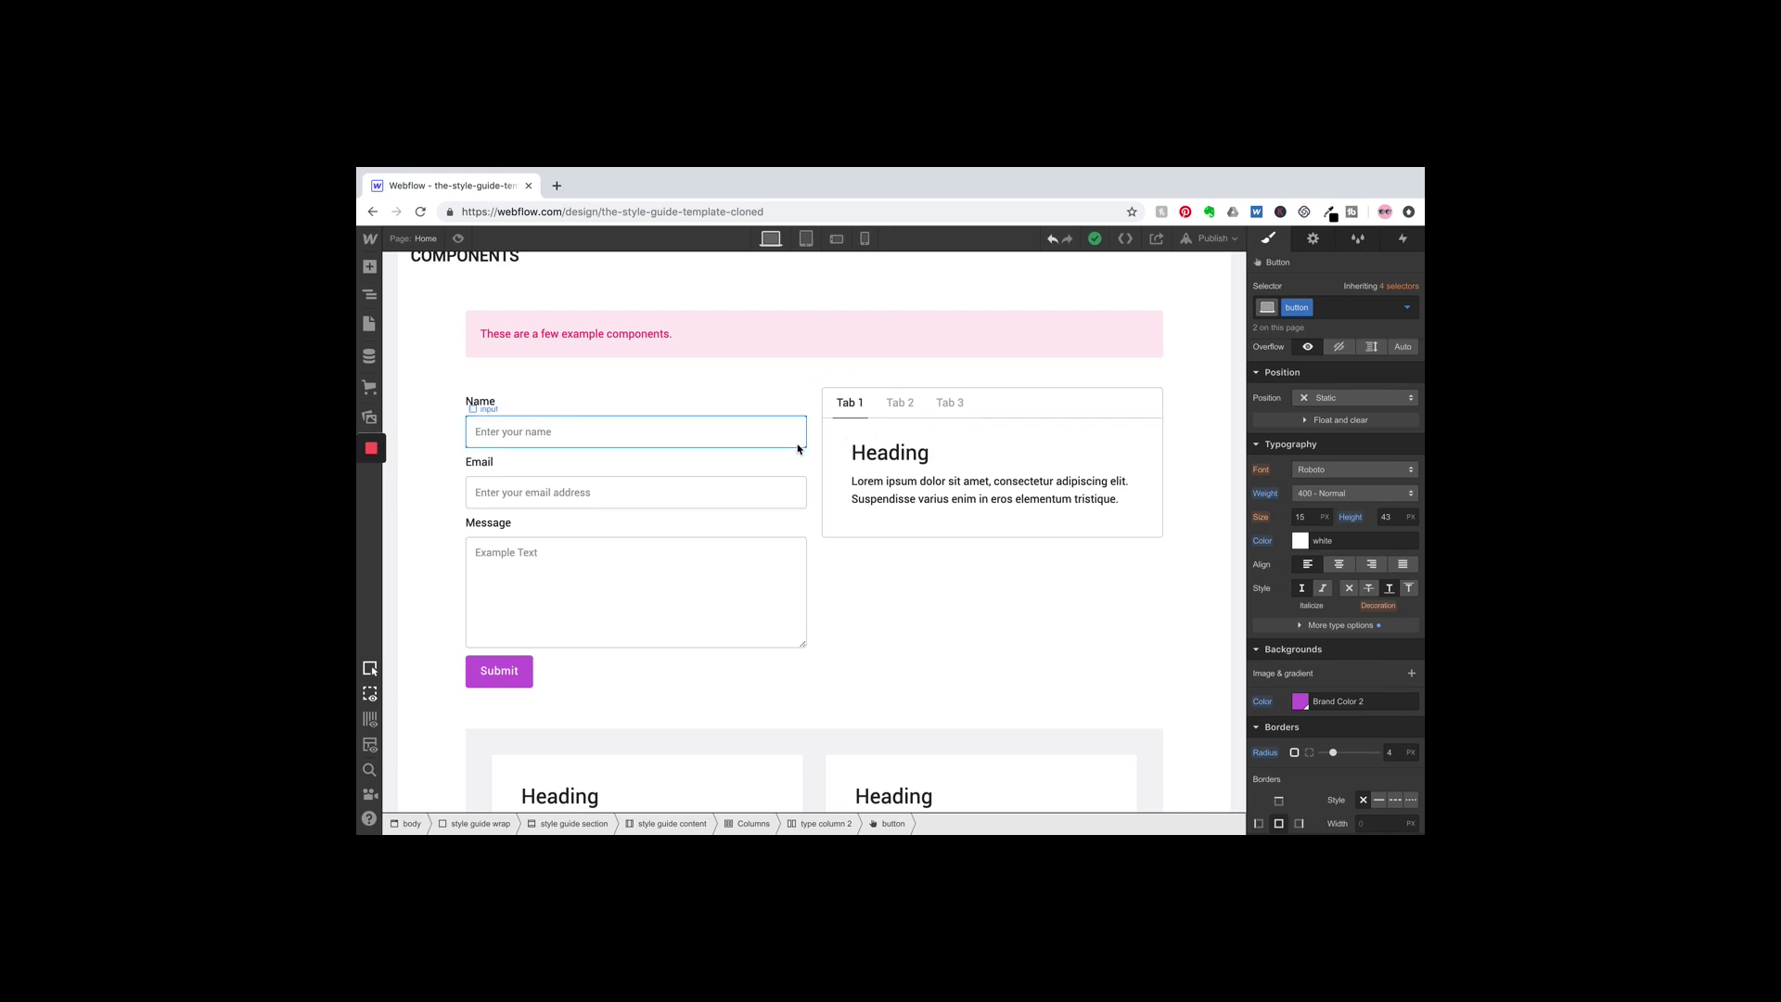
Step: Duplicate the Email field and its label, renaming the copied label 'Phone Number'
{"action": "left_click", "coordinate": [772, 508]}
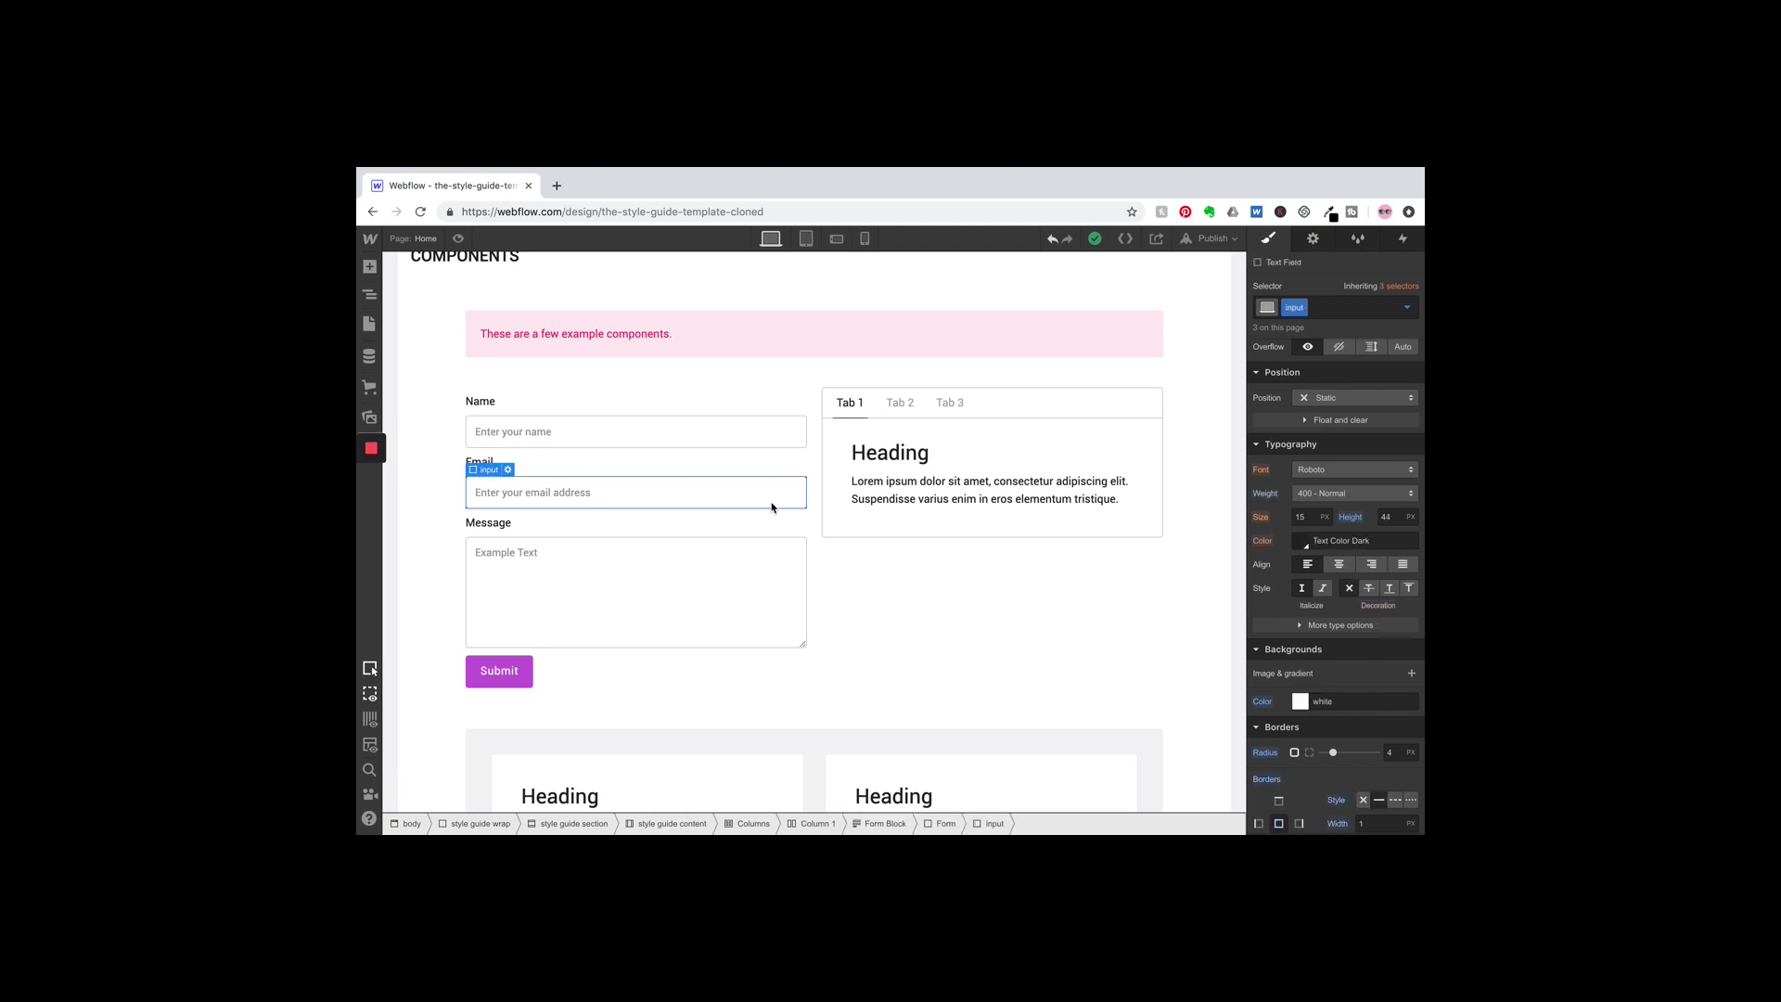
{"action": "key", "text": "ctrl+d"}
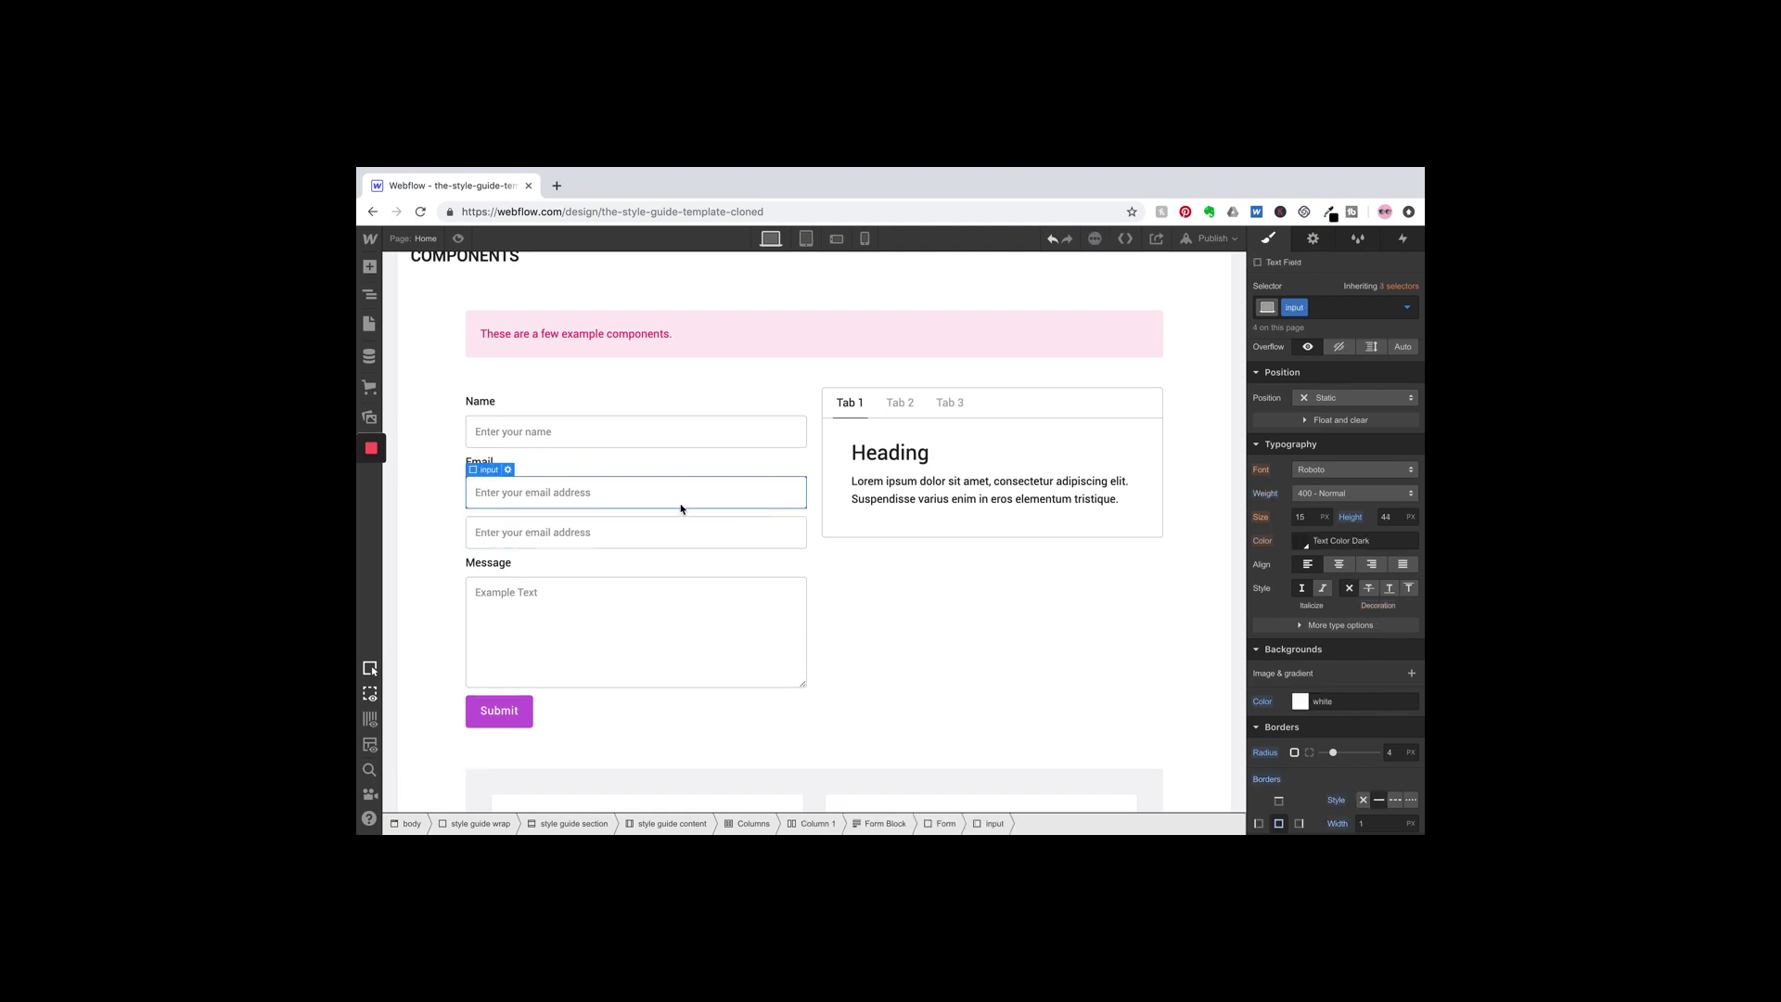
{"action": "left_click", "coordinate": [479, 463]}
{"action": "key", "text": "ctrl+d"}
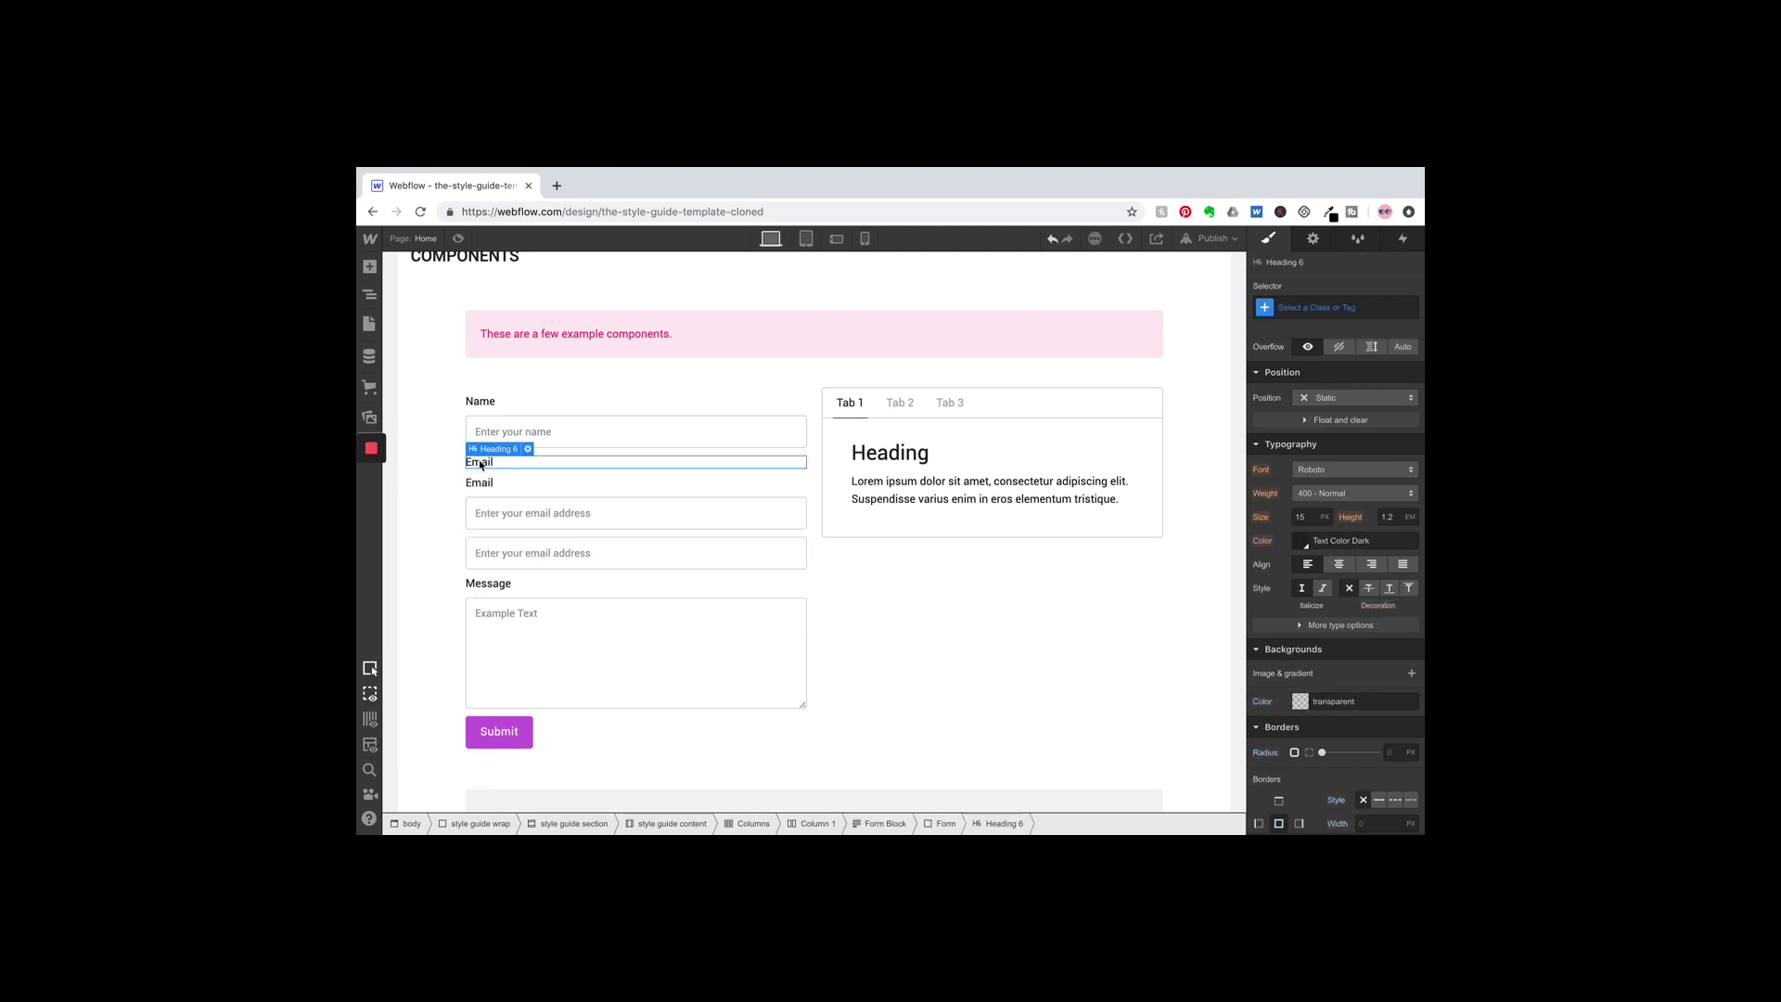
{"action": "left_click_drag", "start_coordinate": [479, 464], "coordinate": [482, 525]}
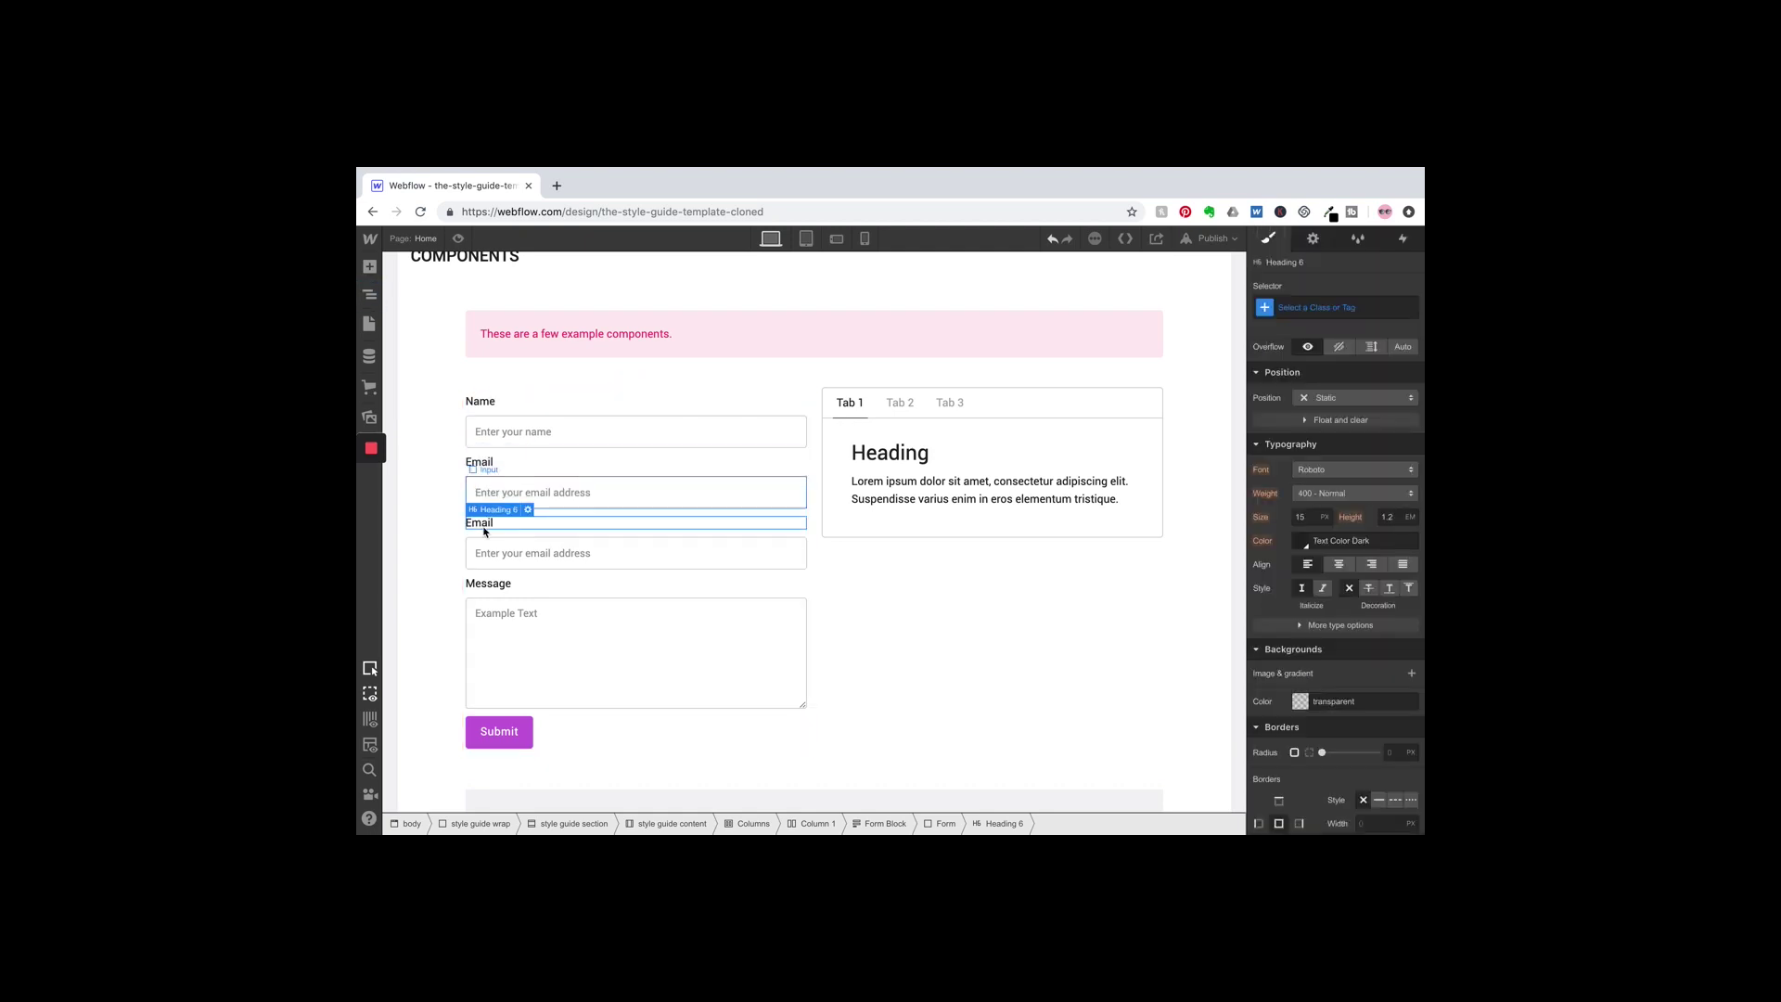
{"action": "double_click", "coordinate": [484, 523]}
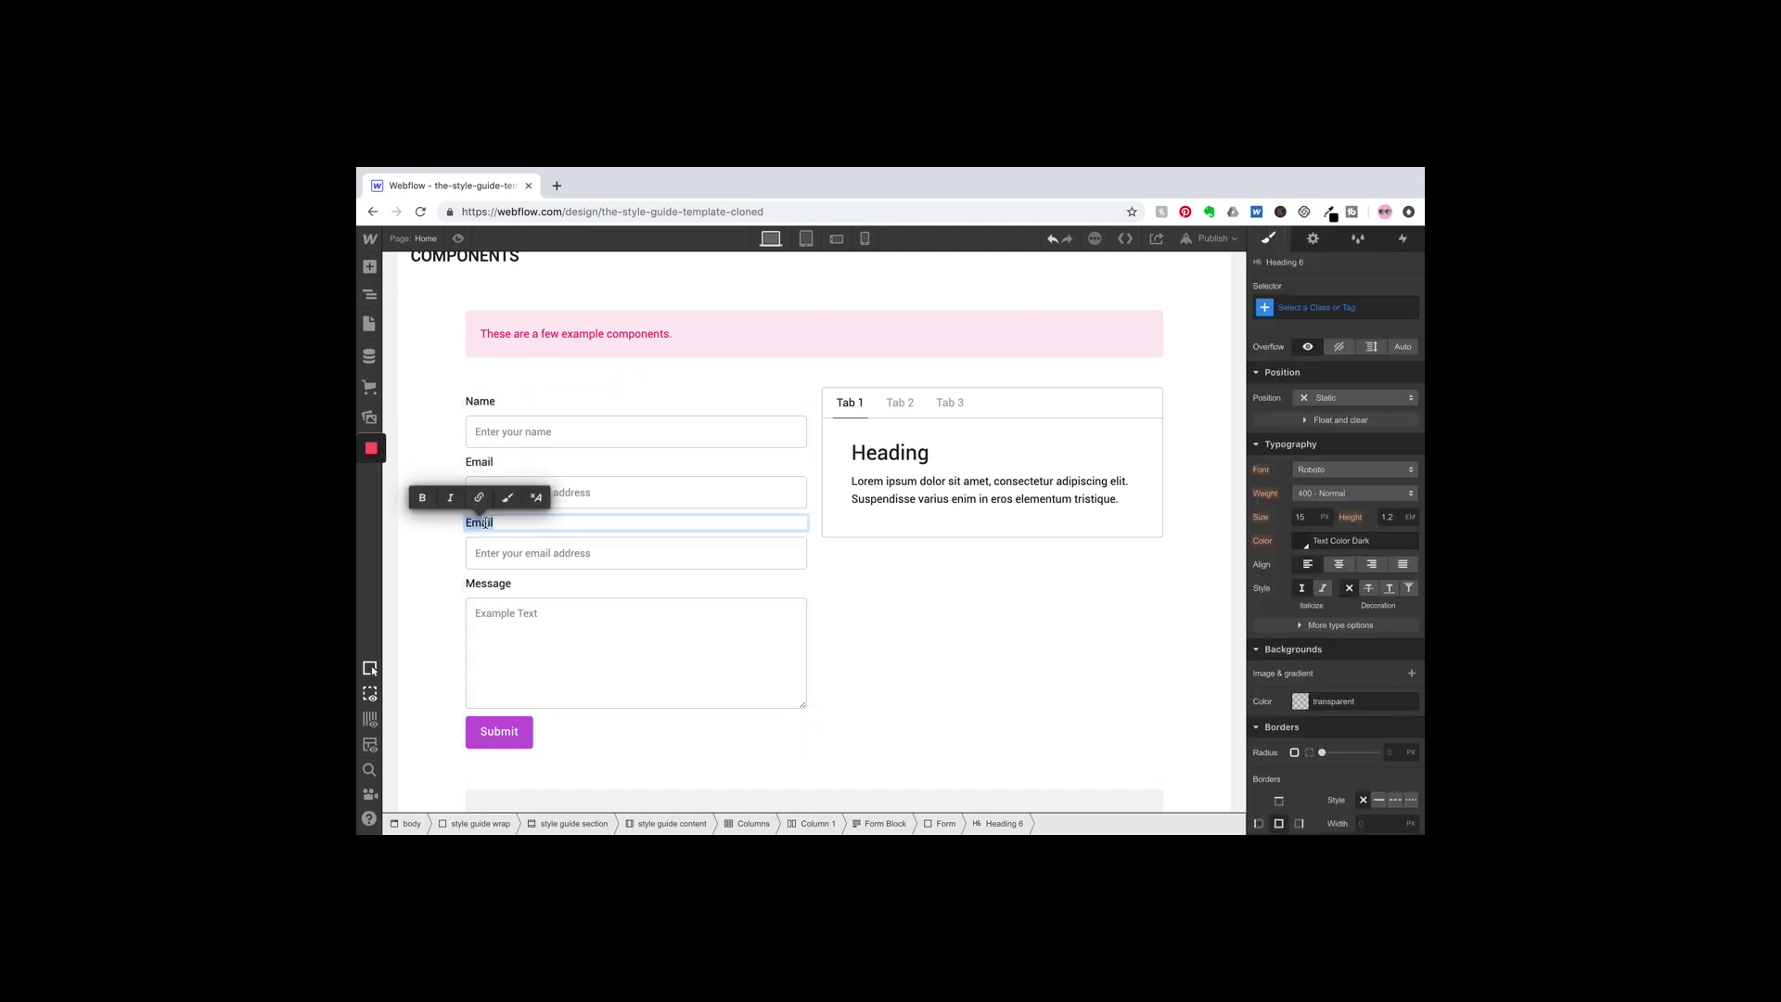
{"action": "type", "text": "Phone Nu"}
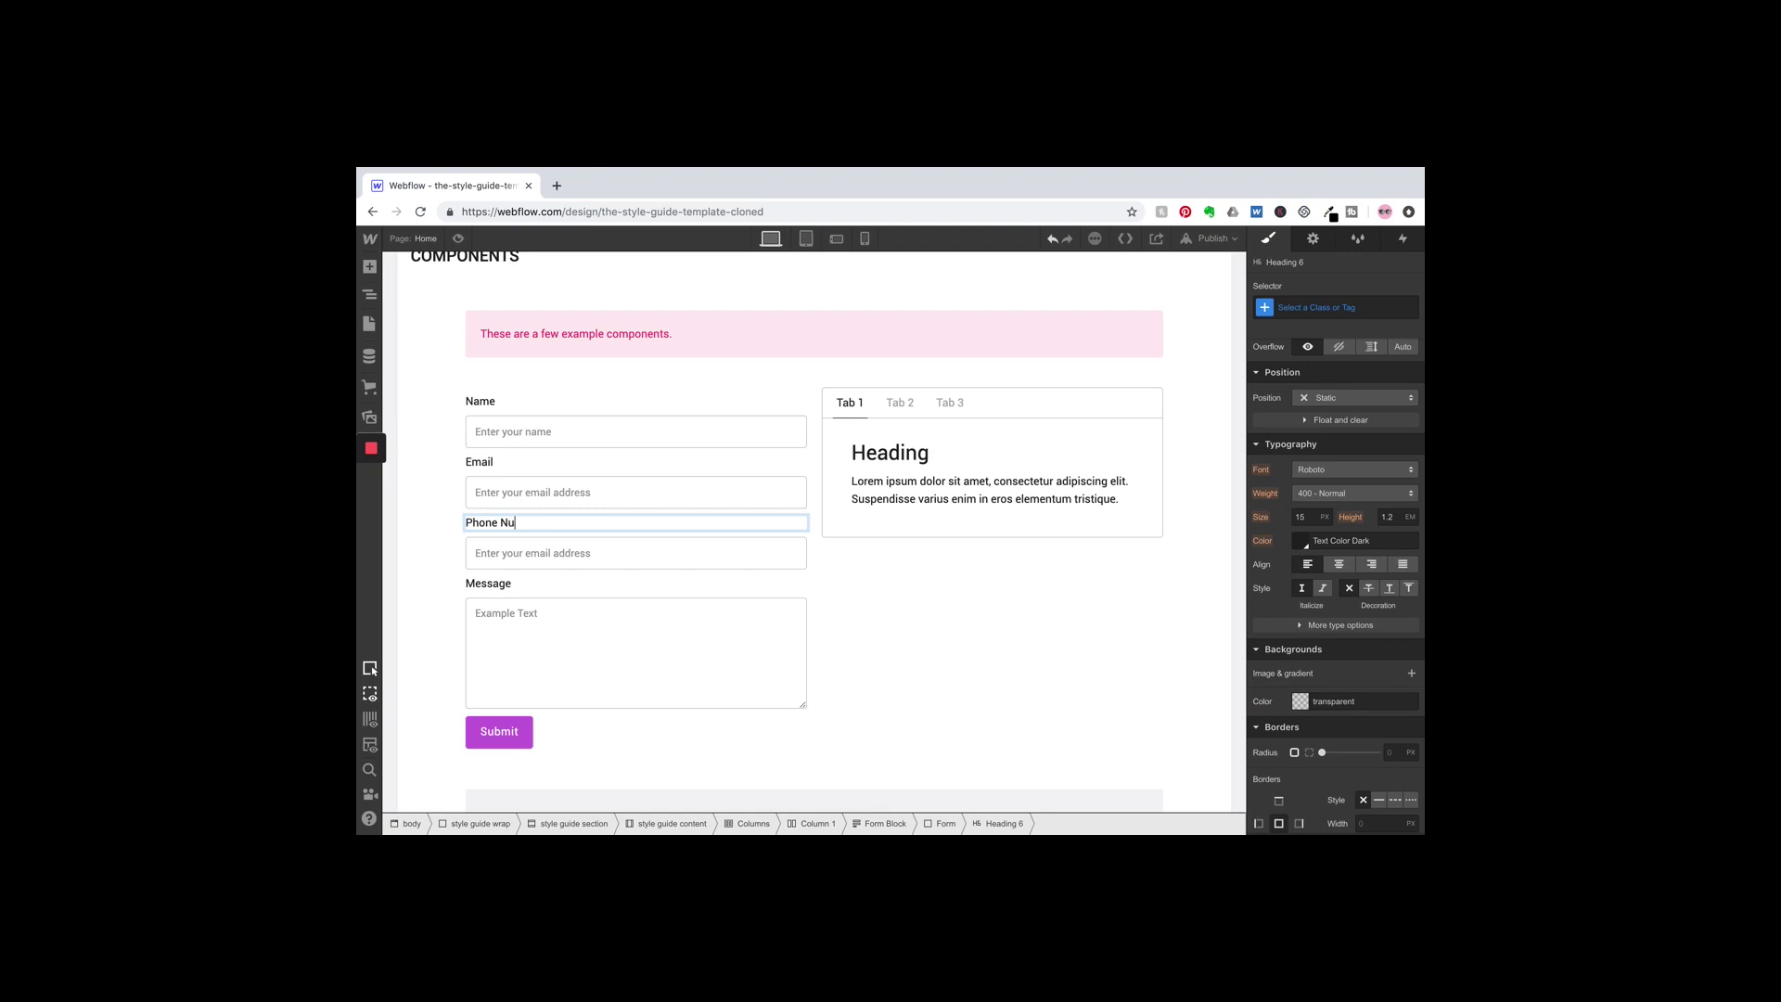
{"action": "type", "text": "mber"}
{"action": "key", "text": "BackSpace"}
{"action": "key", "text": "BackSpace"}
{"action": "key", "text": "BackSpace"}
{"action": "type", "text": "ber"}
{"action": "key", "text": "Escape"}
Step: Make the new input Phone type, placeholder 'Enter your phone number', name 'Phone Number'
{"action": "left_click", "coordinate": [505, 553]}
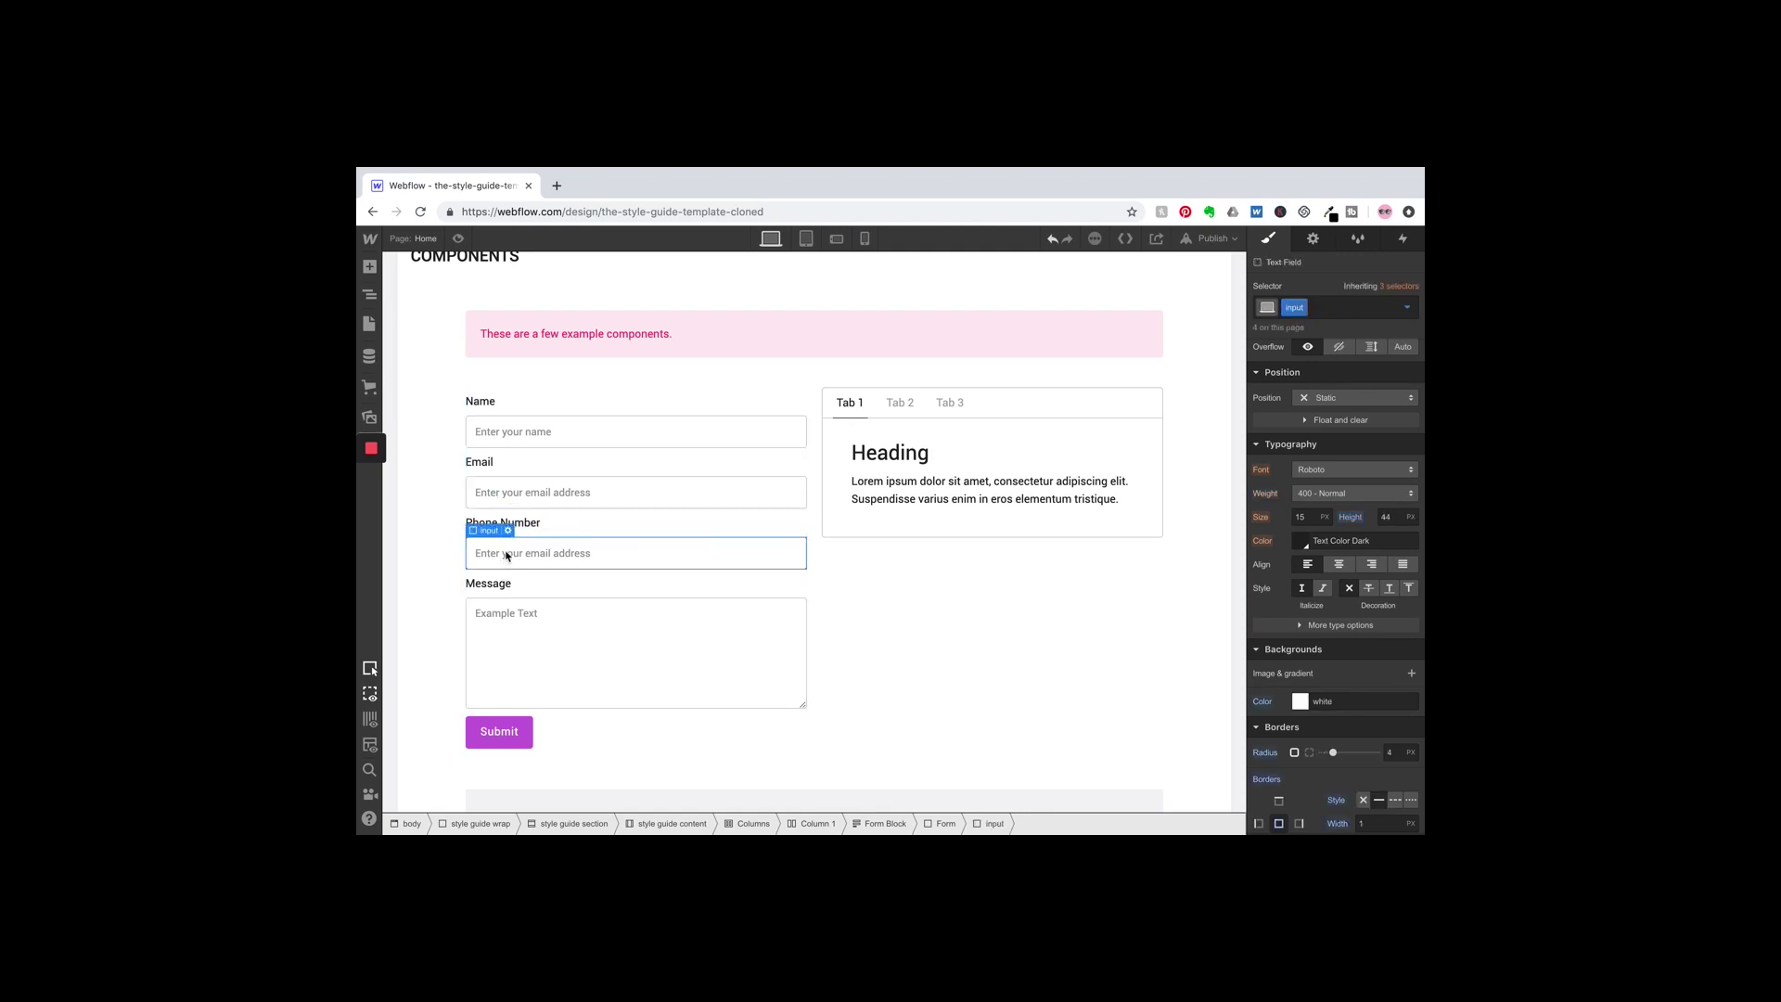
{"action": "left_click", "coordinate": [507, 529]}
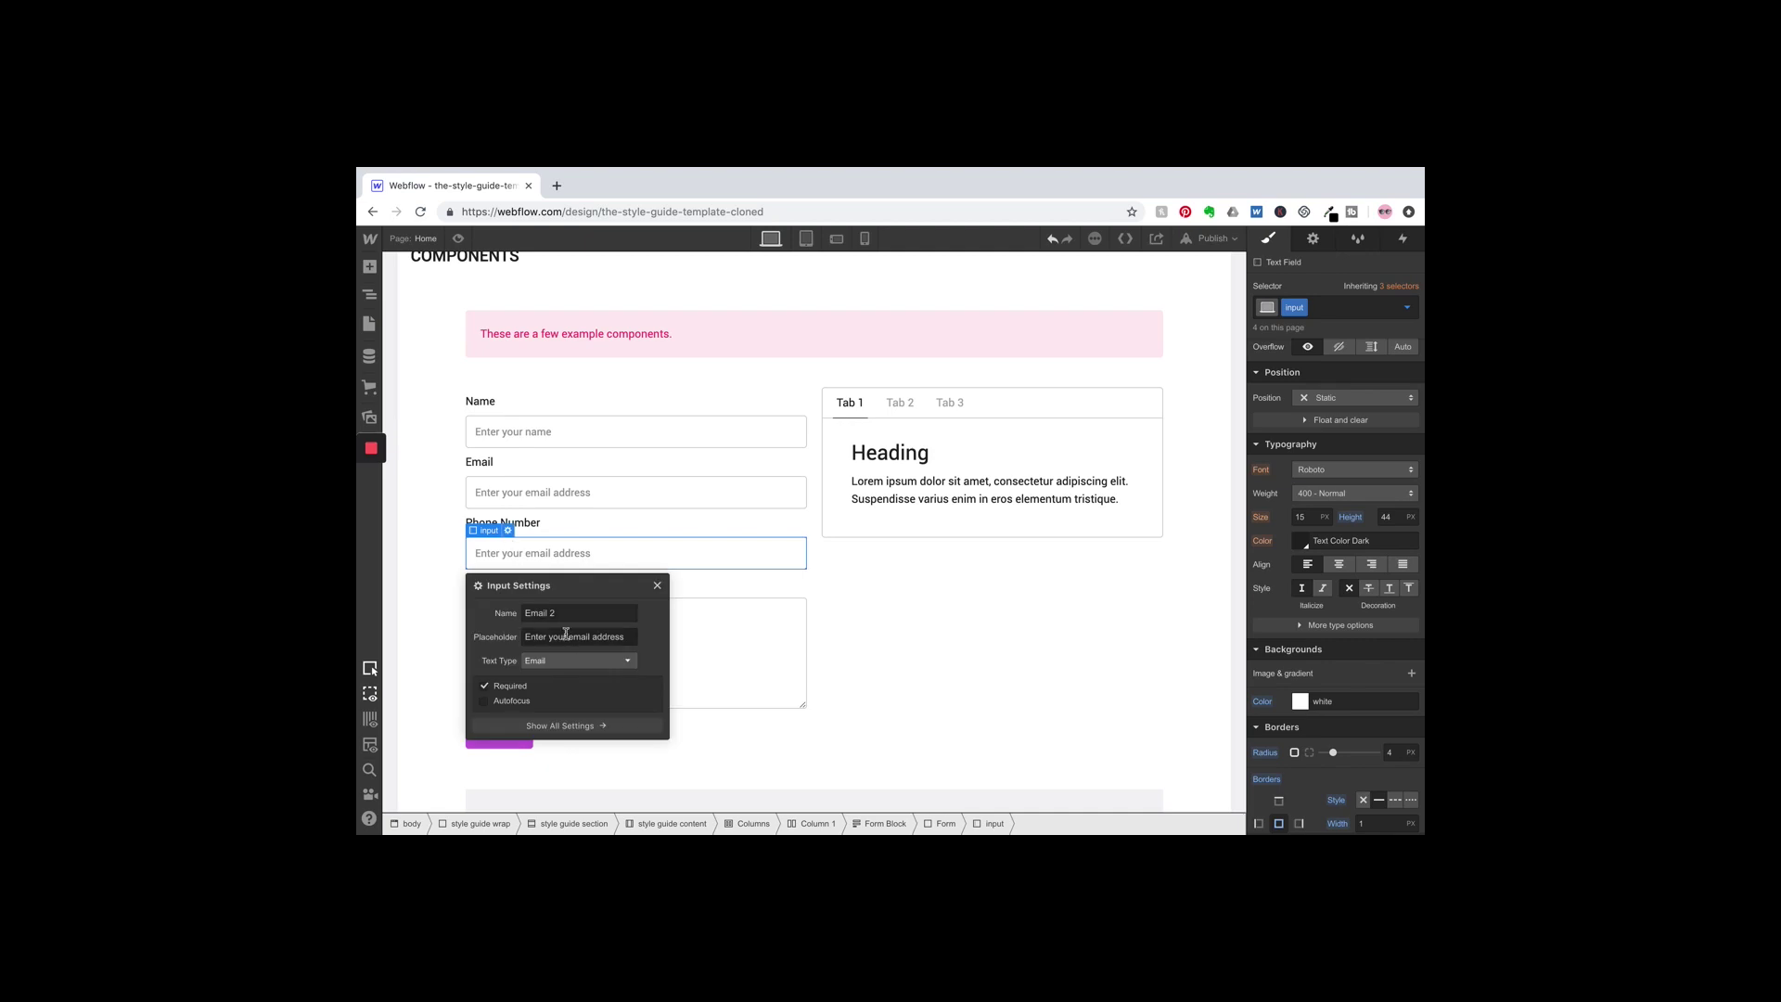
{"action": "left_click", "coordinate": [540, 659]}
{"action": "left_click", "coordinate": [557, 719]}
{"action": "triple_click", "coordinate": [570, 636]}
{"action": "type", "text": "Enter your phone number"}
{"action": "triple_click", "coordinate": [576, 613]}
{"action": "key", "text": "BackSpace"}
{"action": "type", "text": "Phone Number"}
{"action": "left_click", "coordinate": [657, 585]}
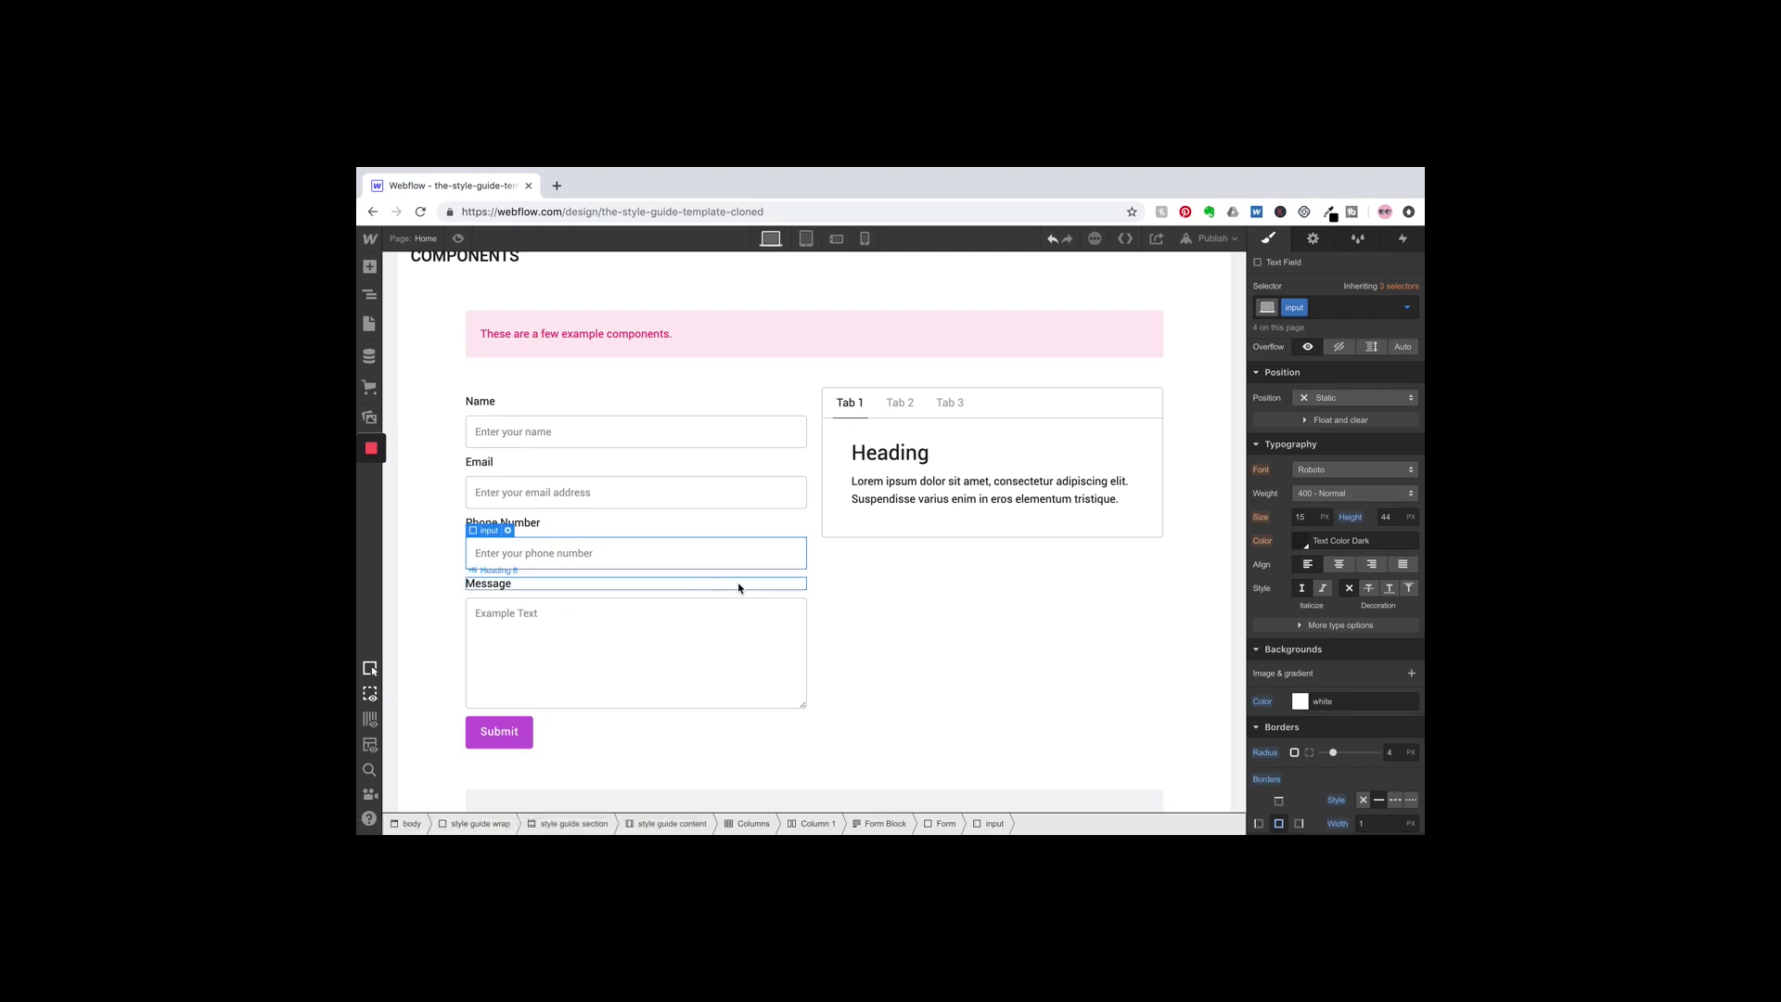
{"action": "scroll", "coordinate": [737, 493], "scroll_direction": "down", "scroll_amount": 1}
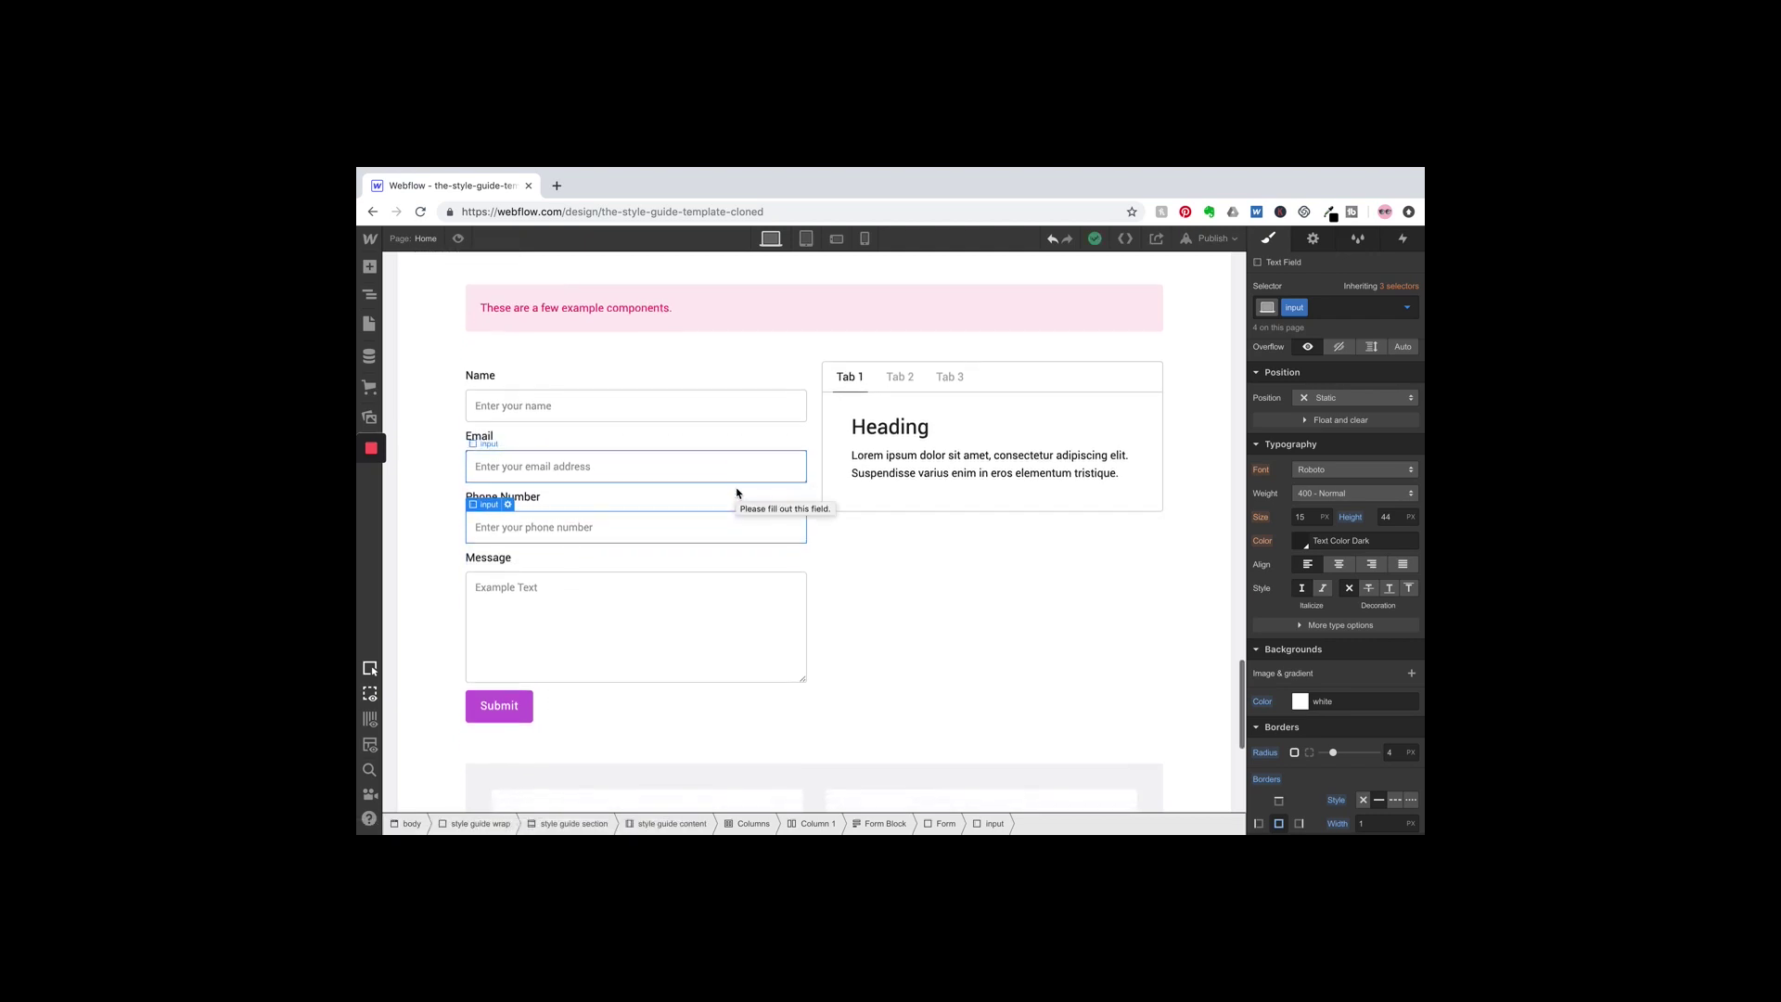
{"action": "scroll", "coordinate": [876, 573], "scroll_direction": "down", "scroll_amount": 5}
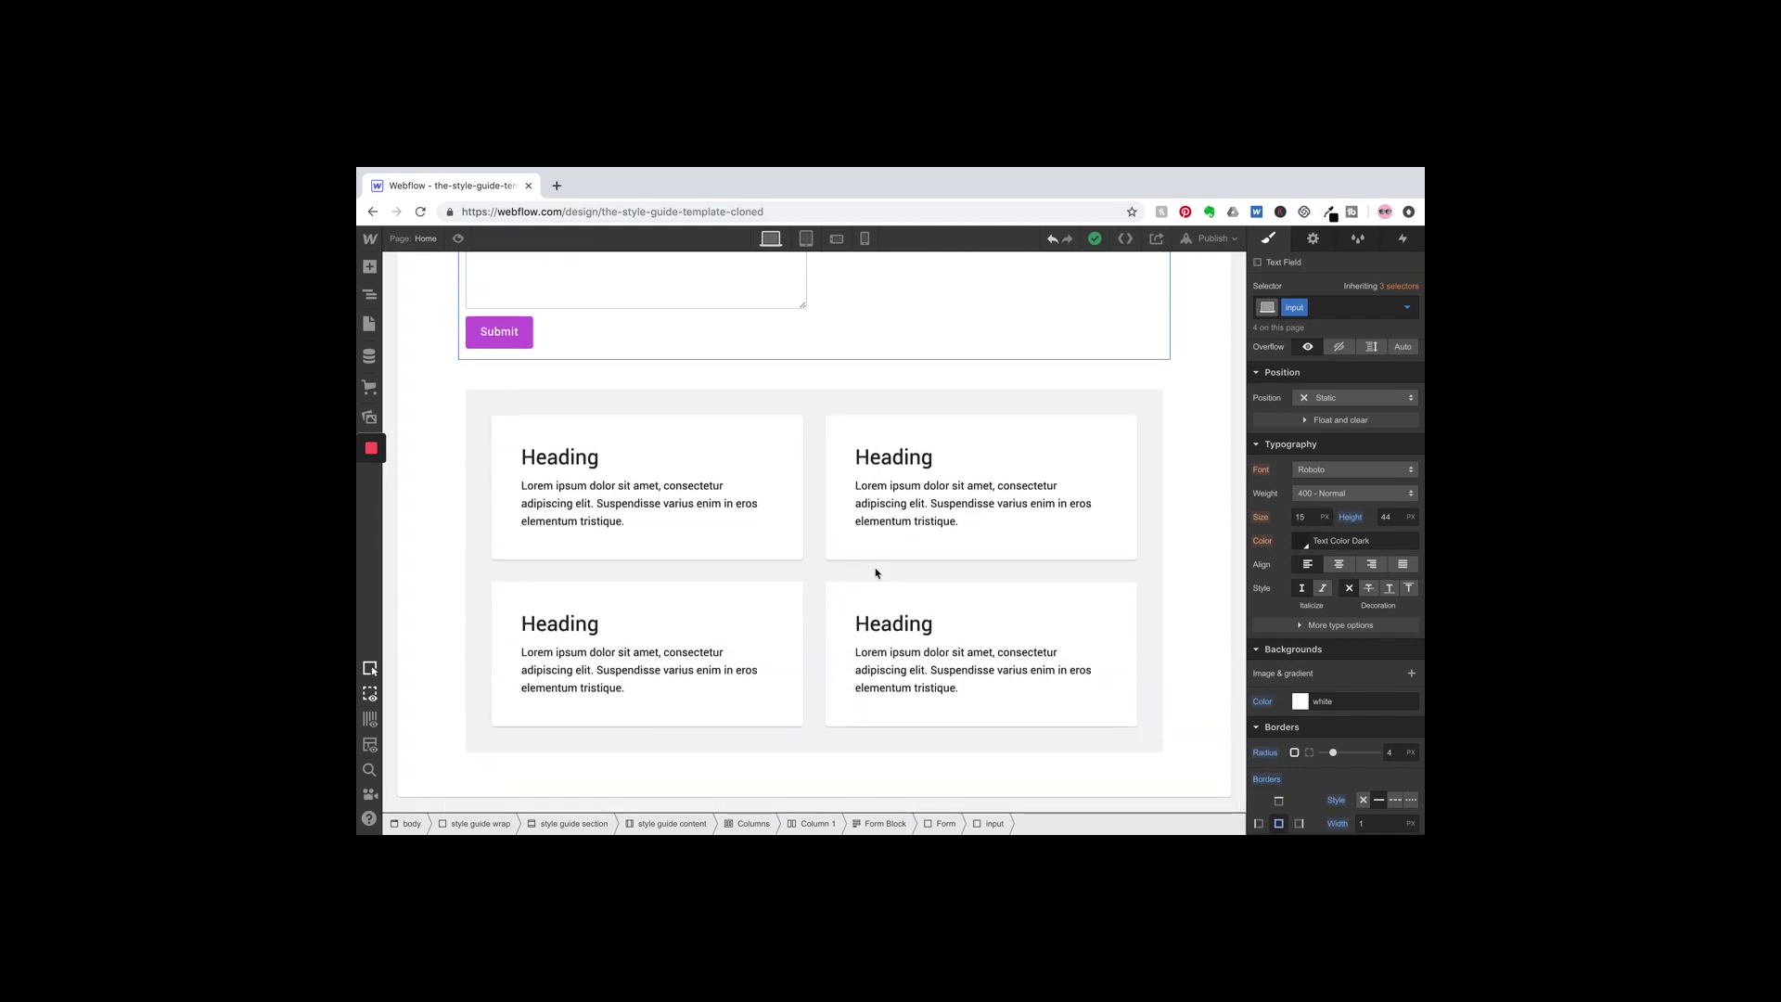
{"action": "scroll", "coordinate": [876, 573], "scroll_direction": "up", "scroll_amount": 5}
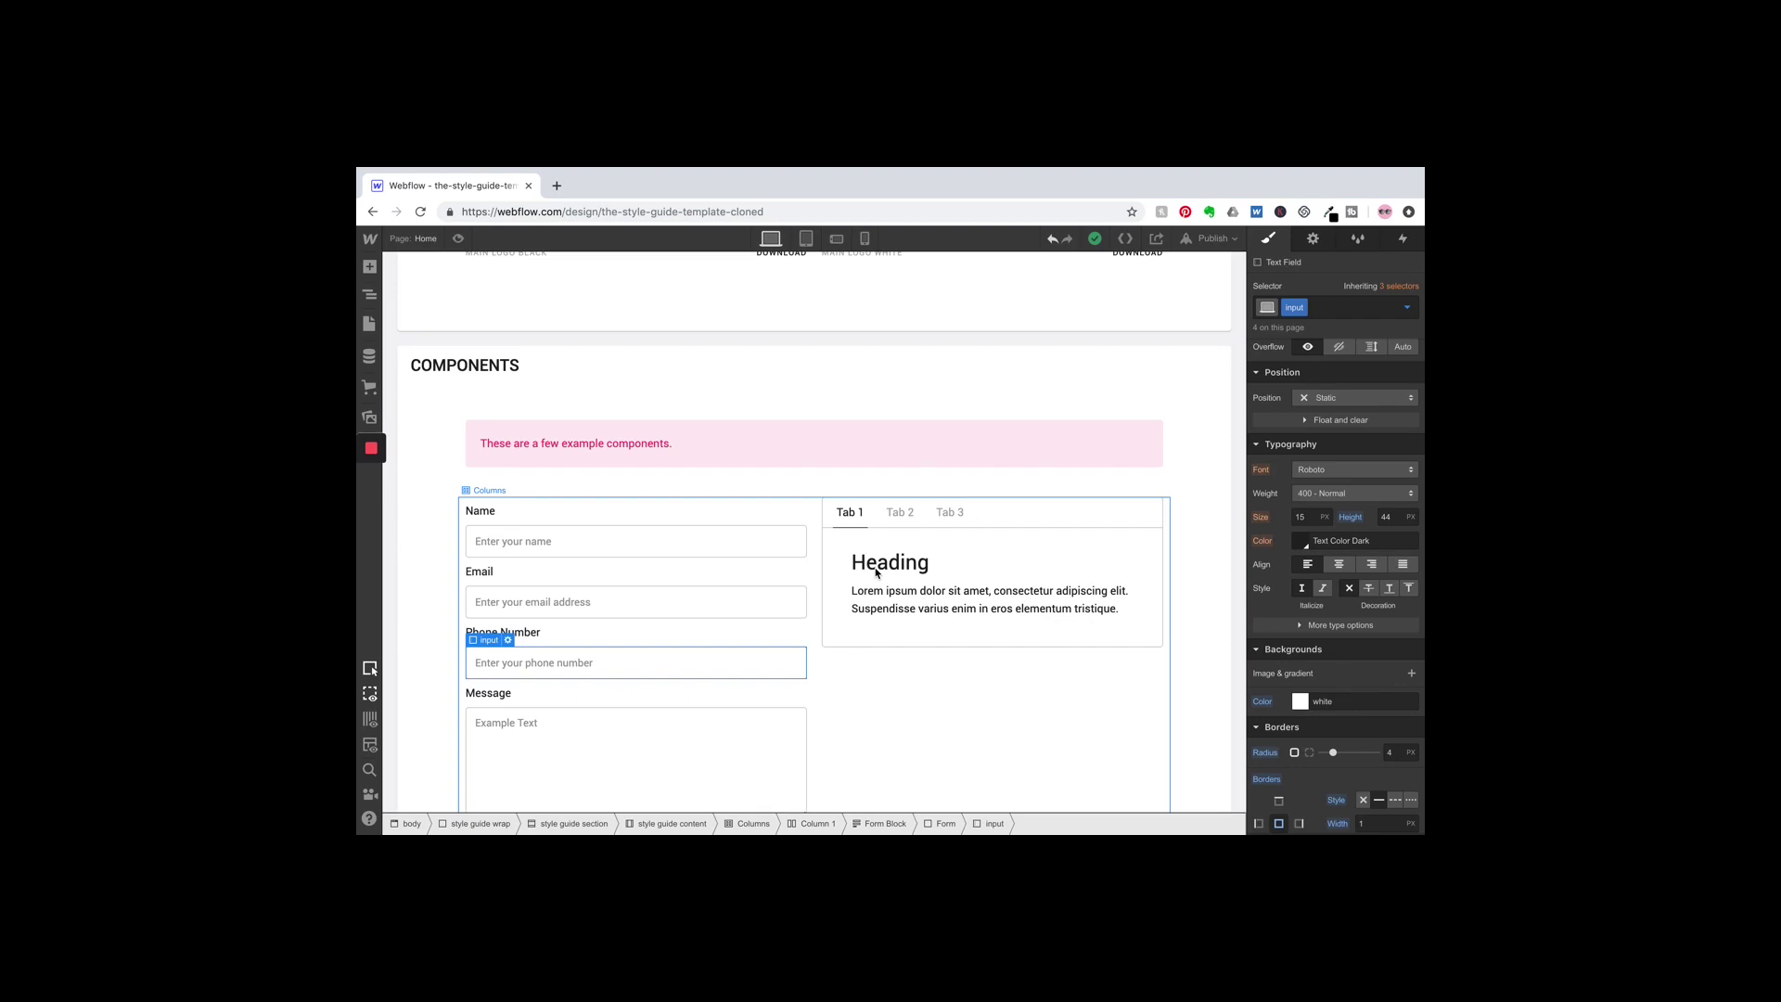
Step: Scroll the style guide canvas back up toward the top of the page
{"action": "scroll", "coordinate": [875, 574], "scroll_direction": "up", "scroll_amount": 3}
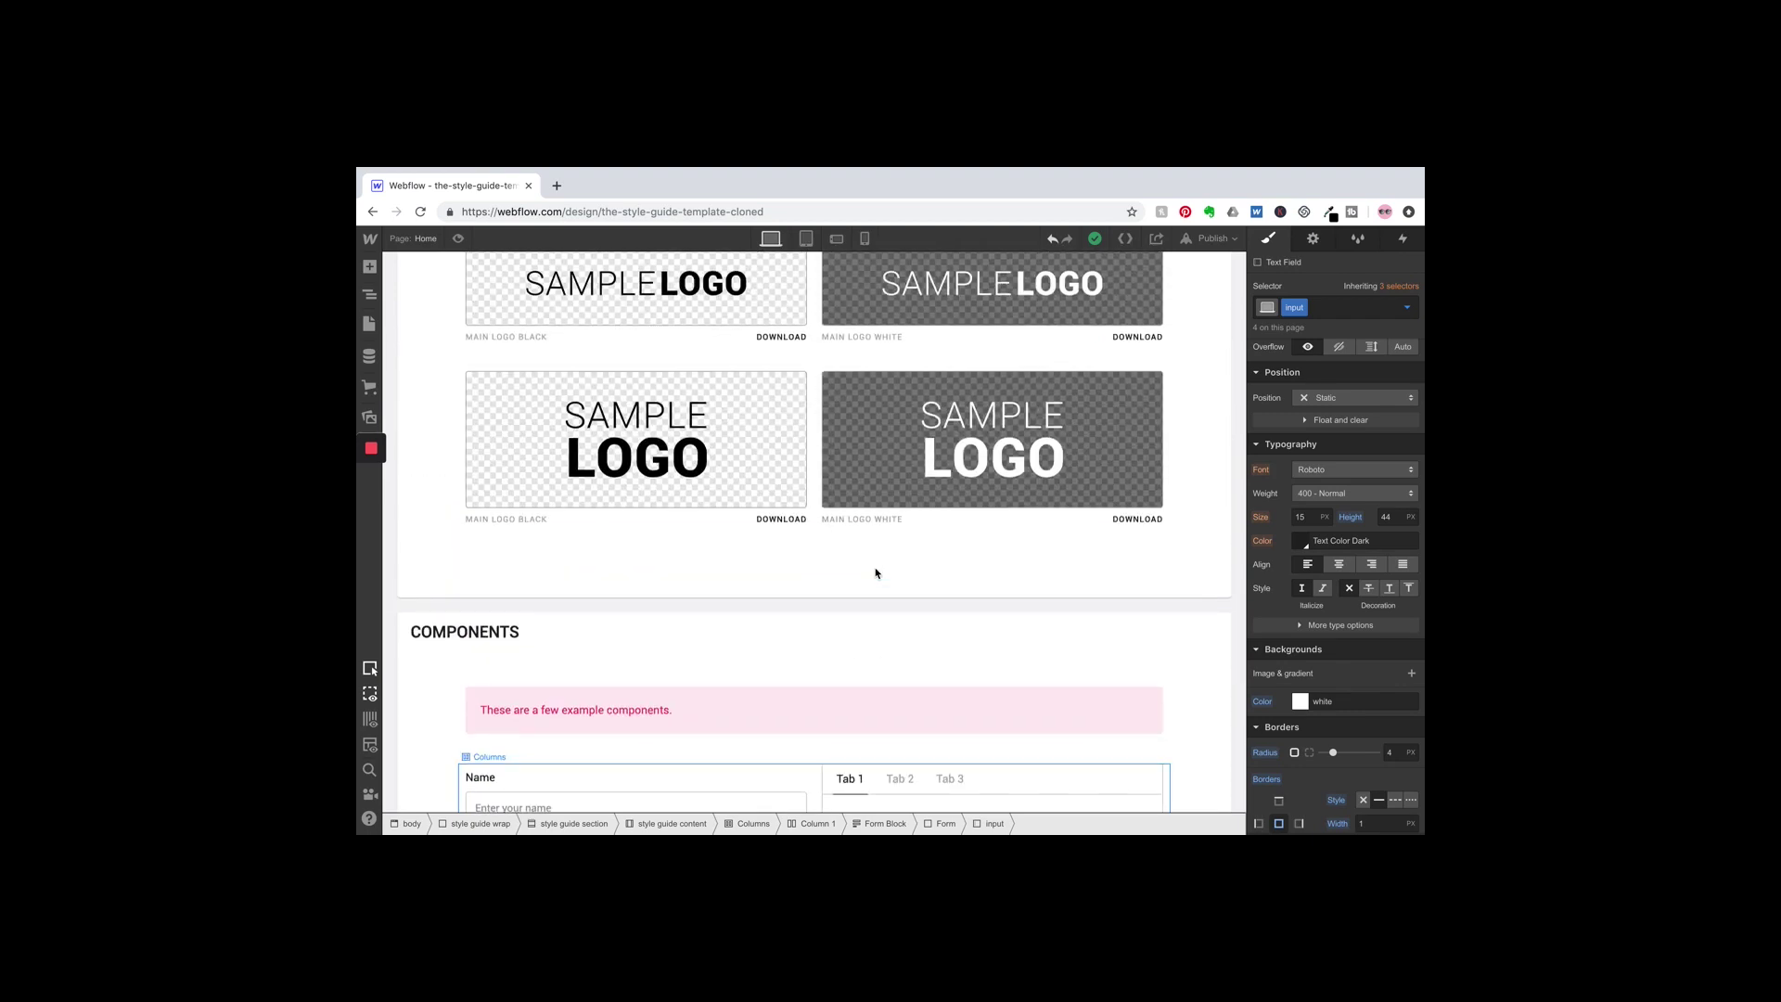
{"action": "scroll", "coordinate": [876, 573], "scroll_direction": "up", "scroll_amount": 2}
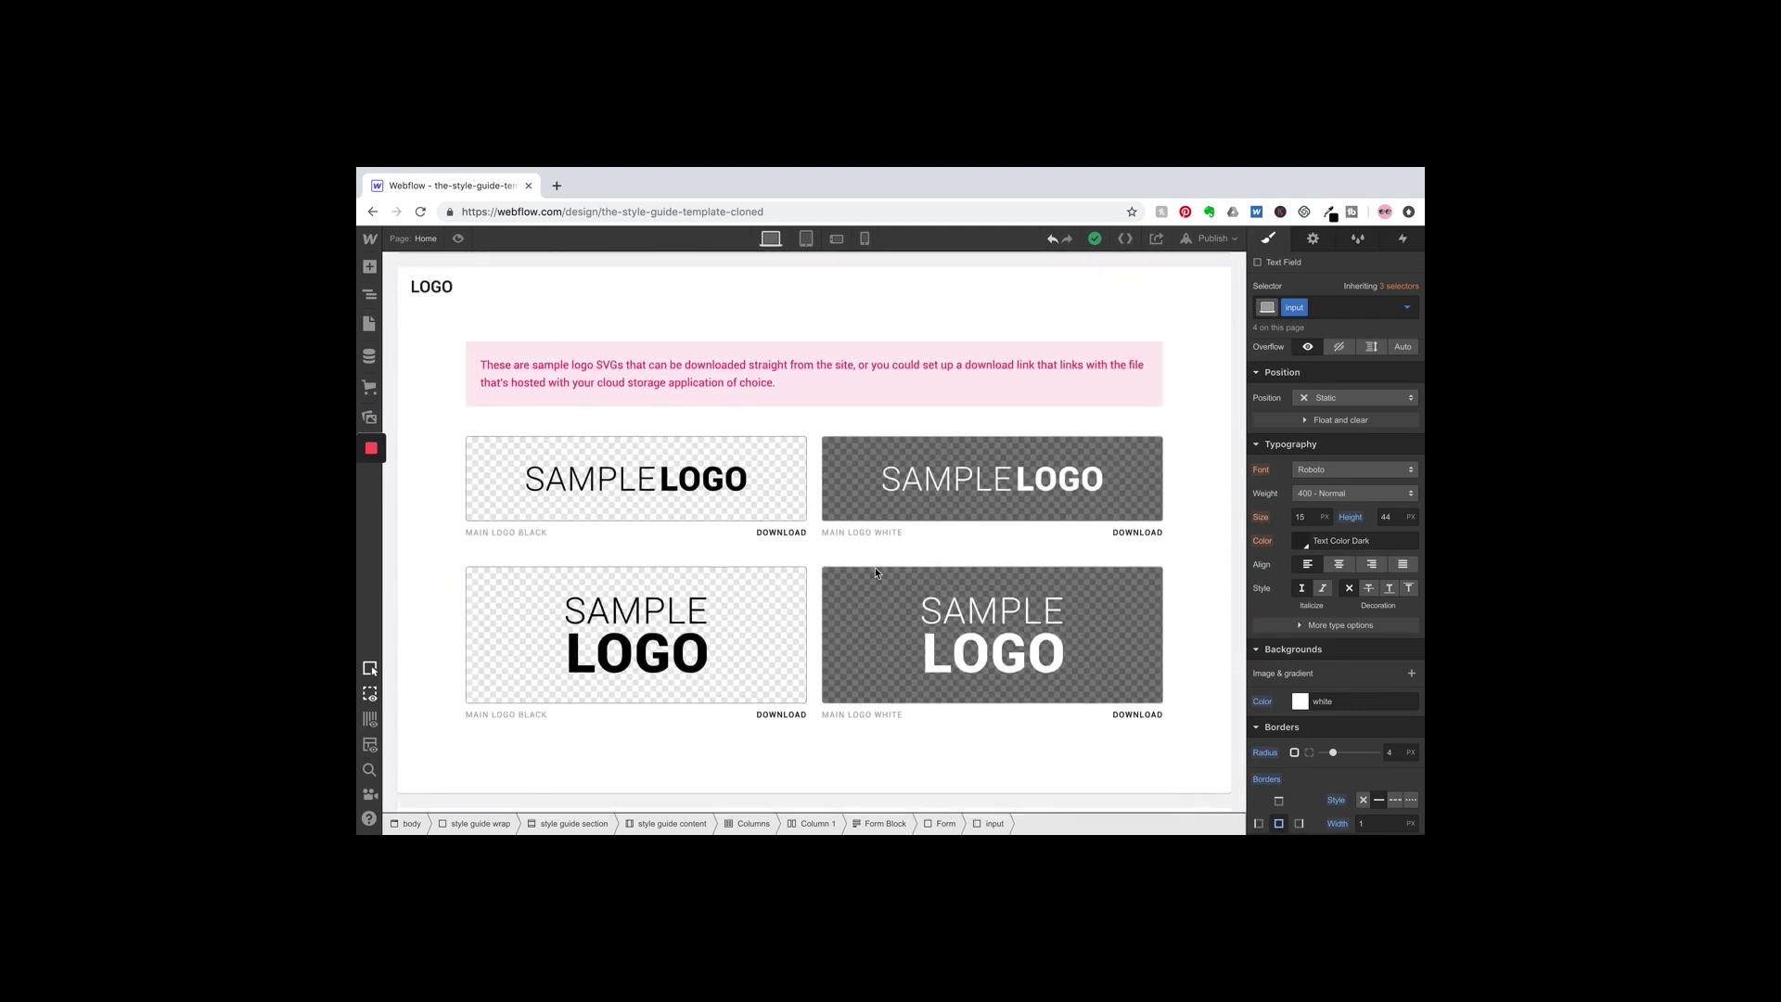
{"action": "scroll", "coordinate": [876, 573], "scroll_direction": "up", "scroll_amount": 2}
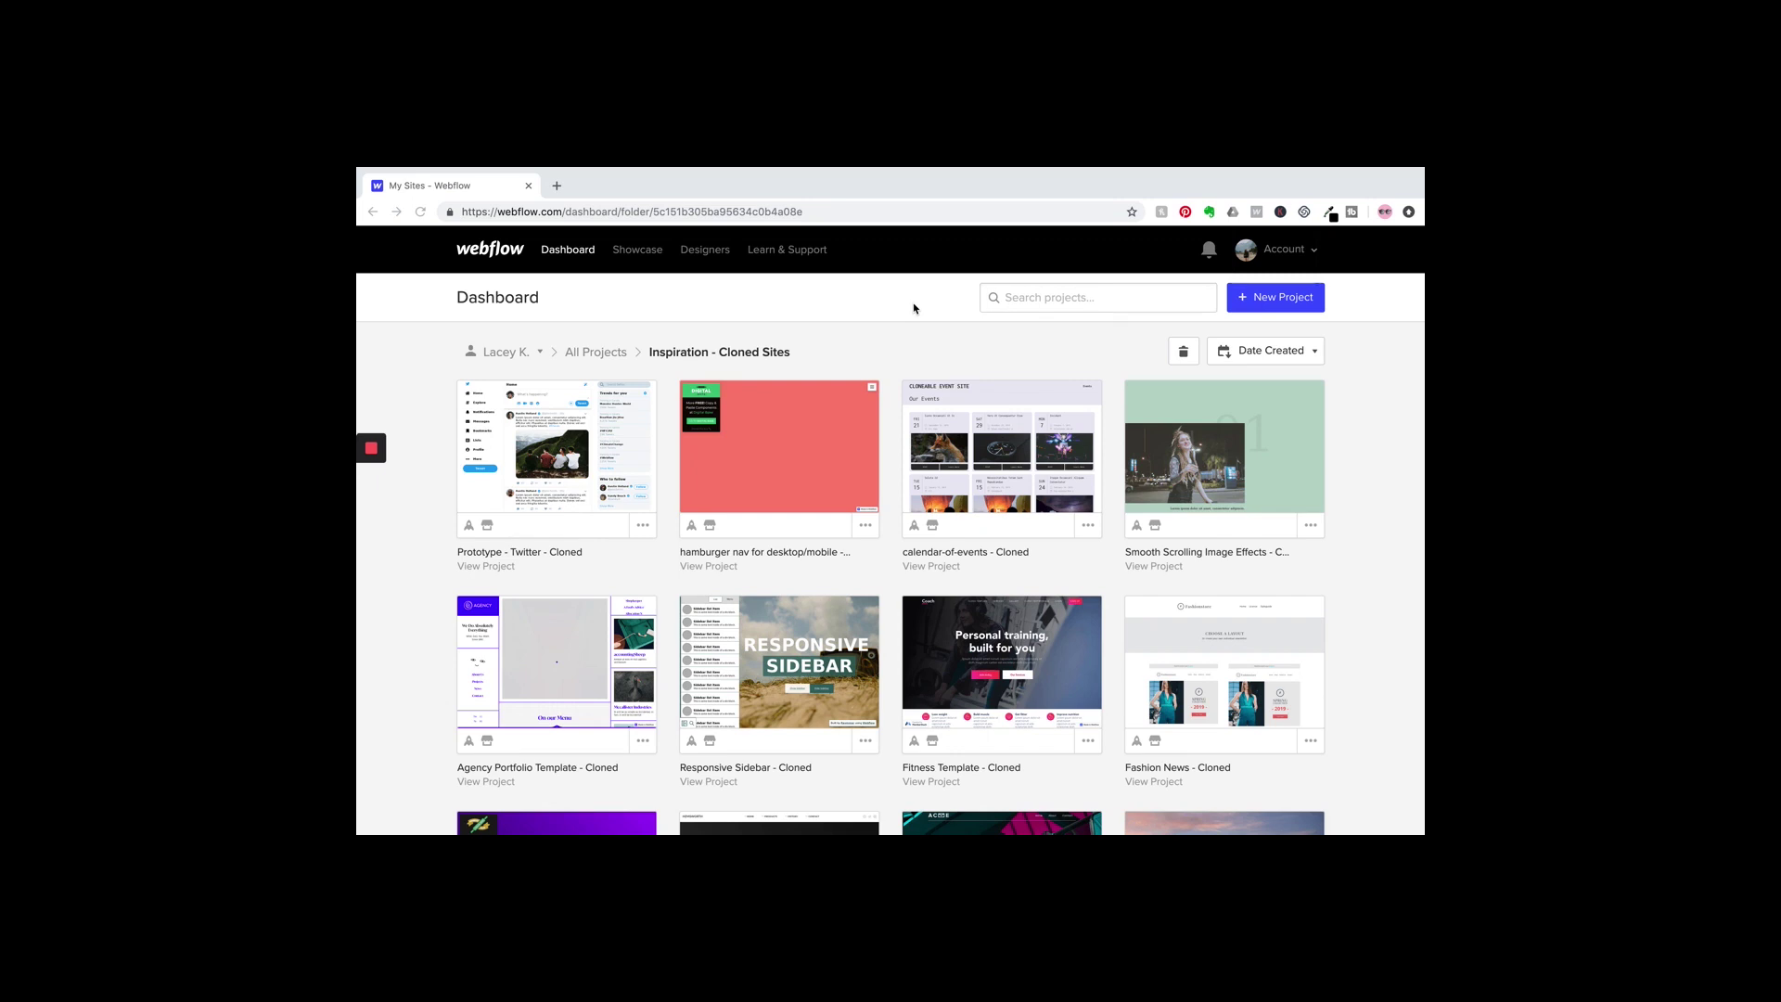
Step: Browse the Inspiration - Cloned Sites projects and open Prototype - Twitter - Cloned
{"action": "scroll", "coordinate": [914, 308], "scroll_direction": "down", "scroll_amount": 1}
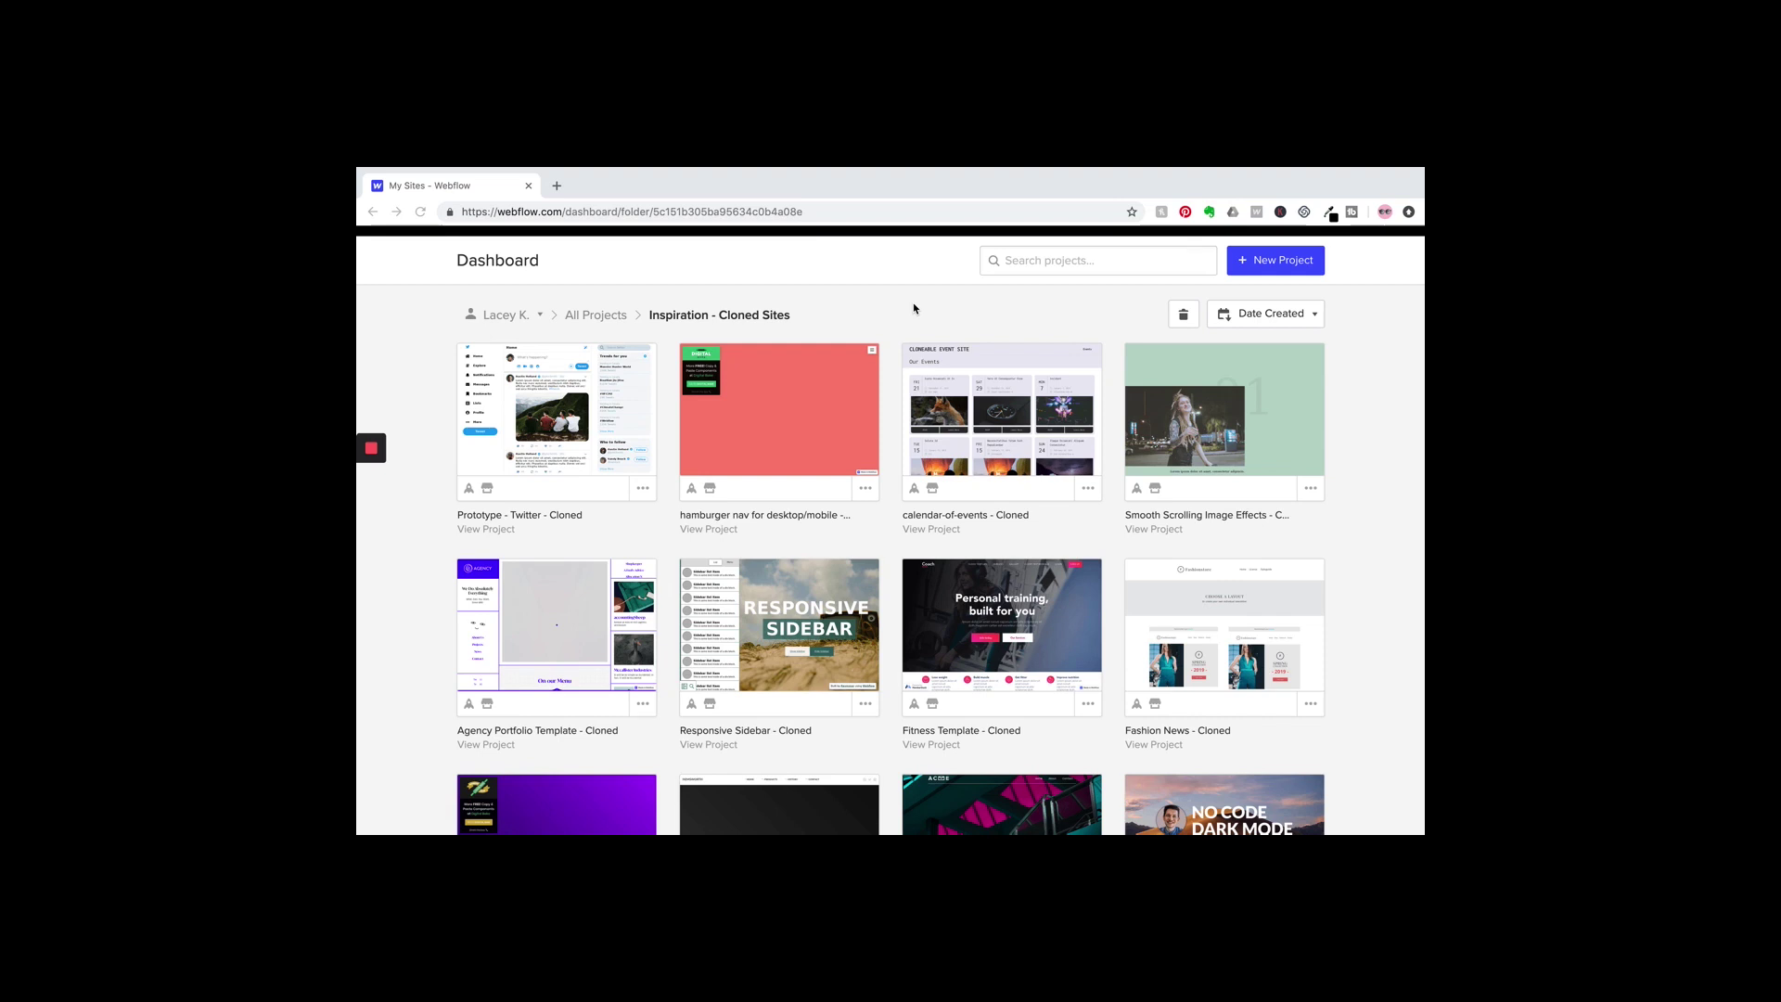
{"action": "scroll", "coordinate": [914, 308], "scroll_direction": "up", "scroll_amount": 1}
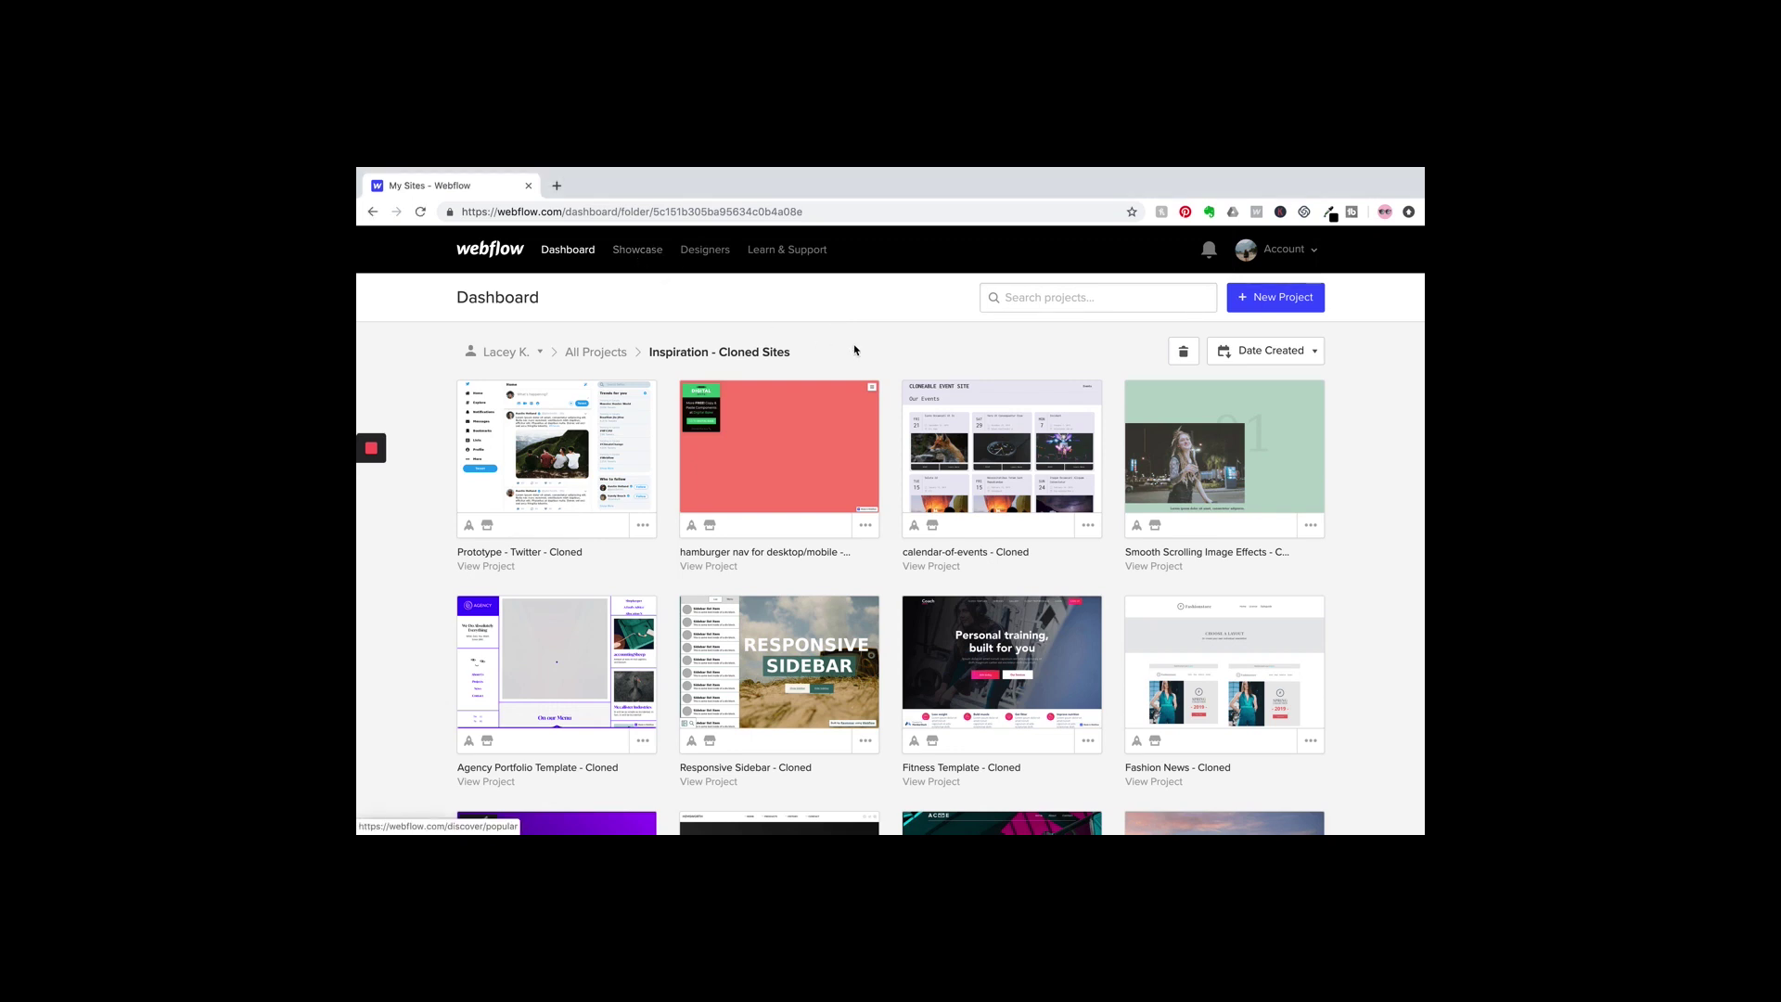
{"action": "scroll", "coordinate": [892, 498], "scroll_direction": "down", "scroll_amount": 5}
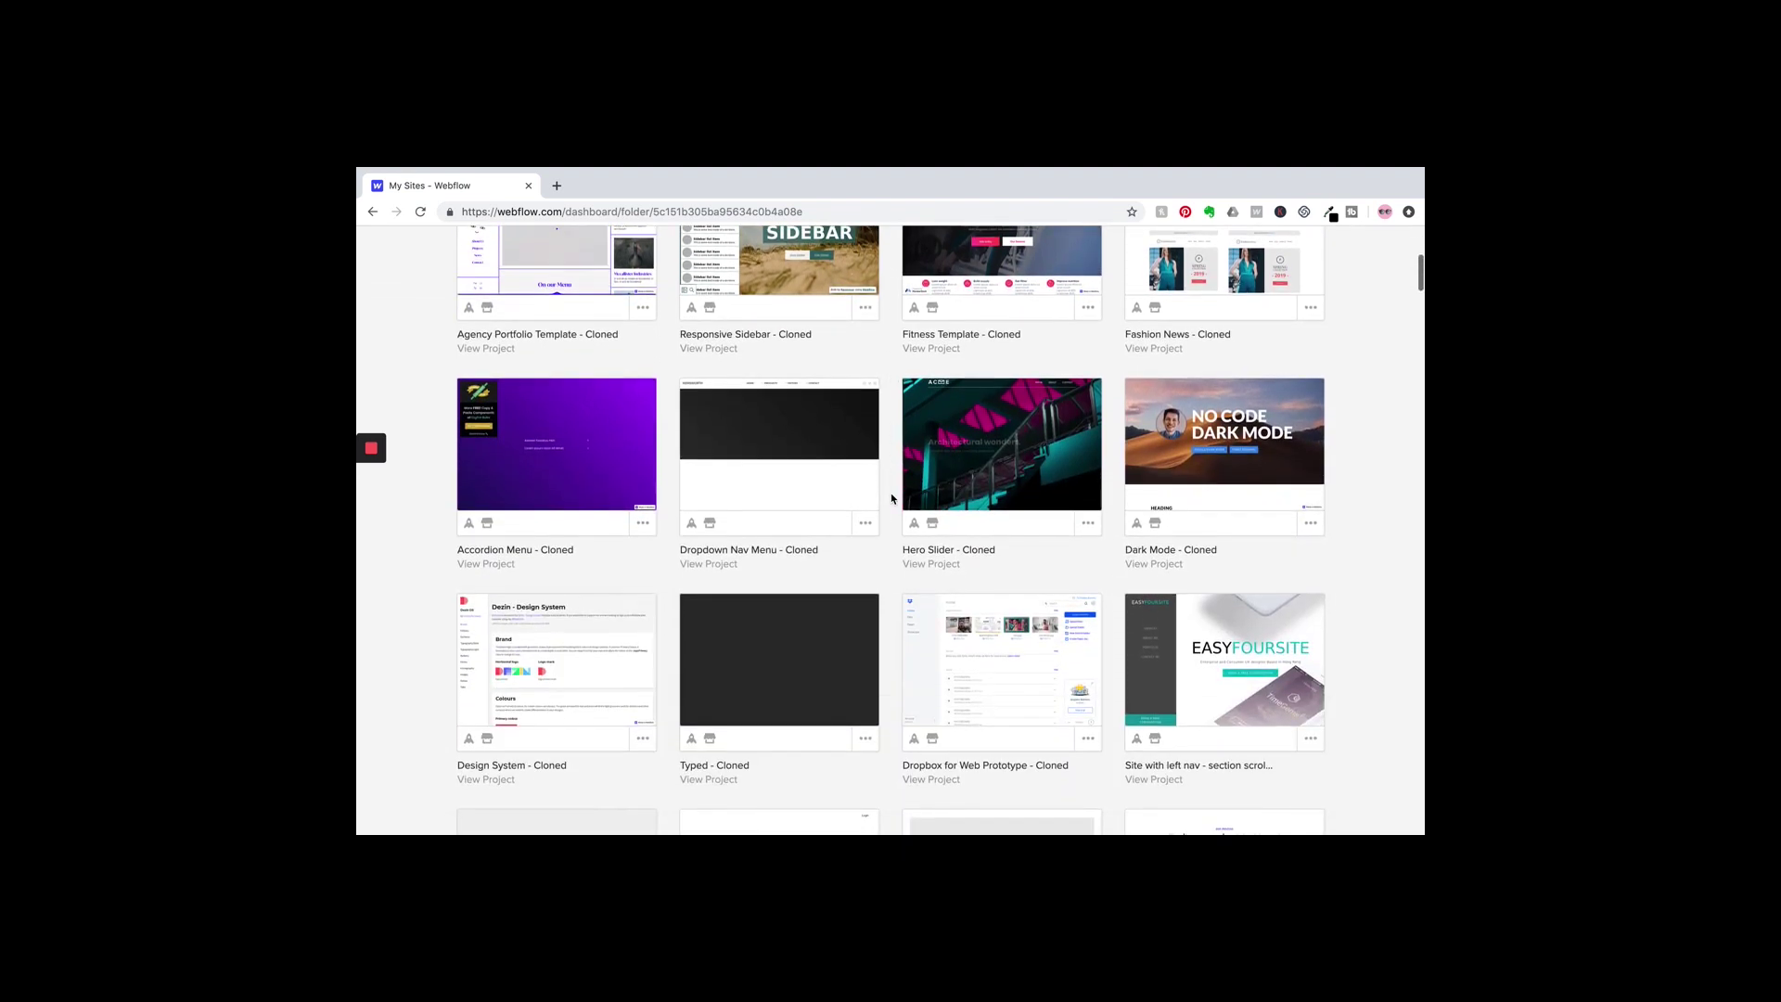
{"action": "scroll", "coordinate": [892, 498], "scroll_direction": "down", "scroll_amount": 1}
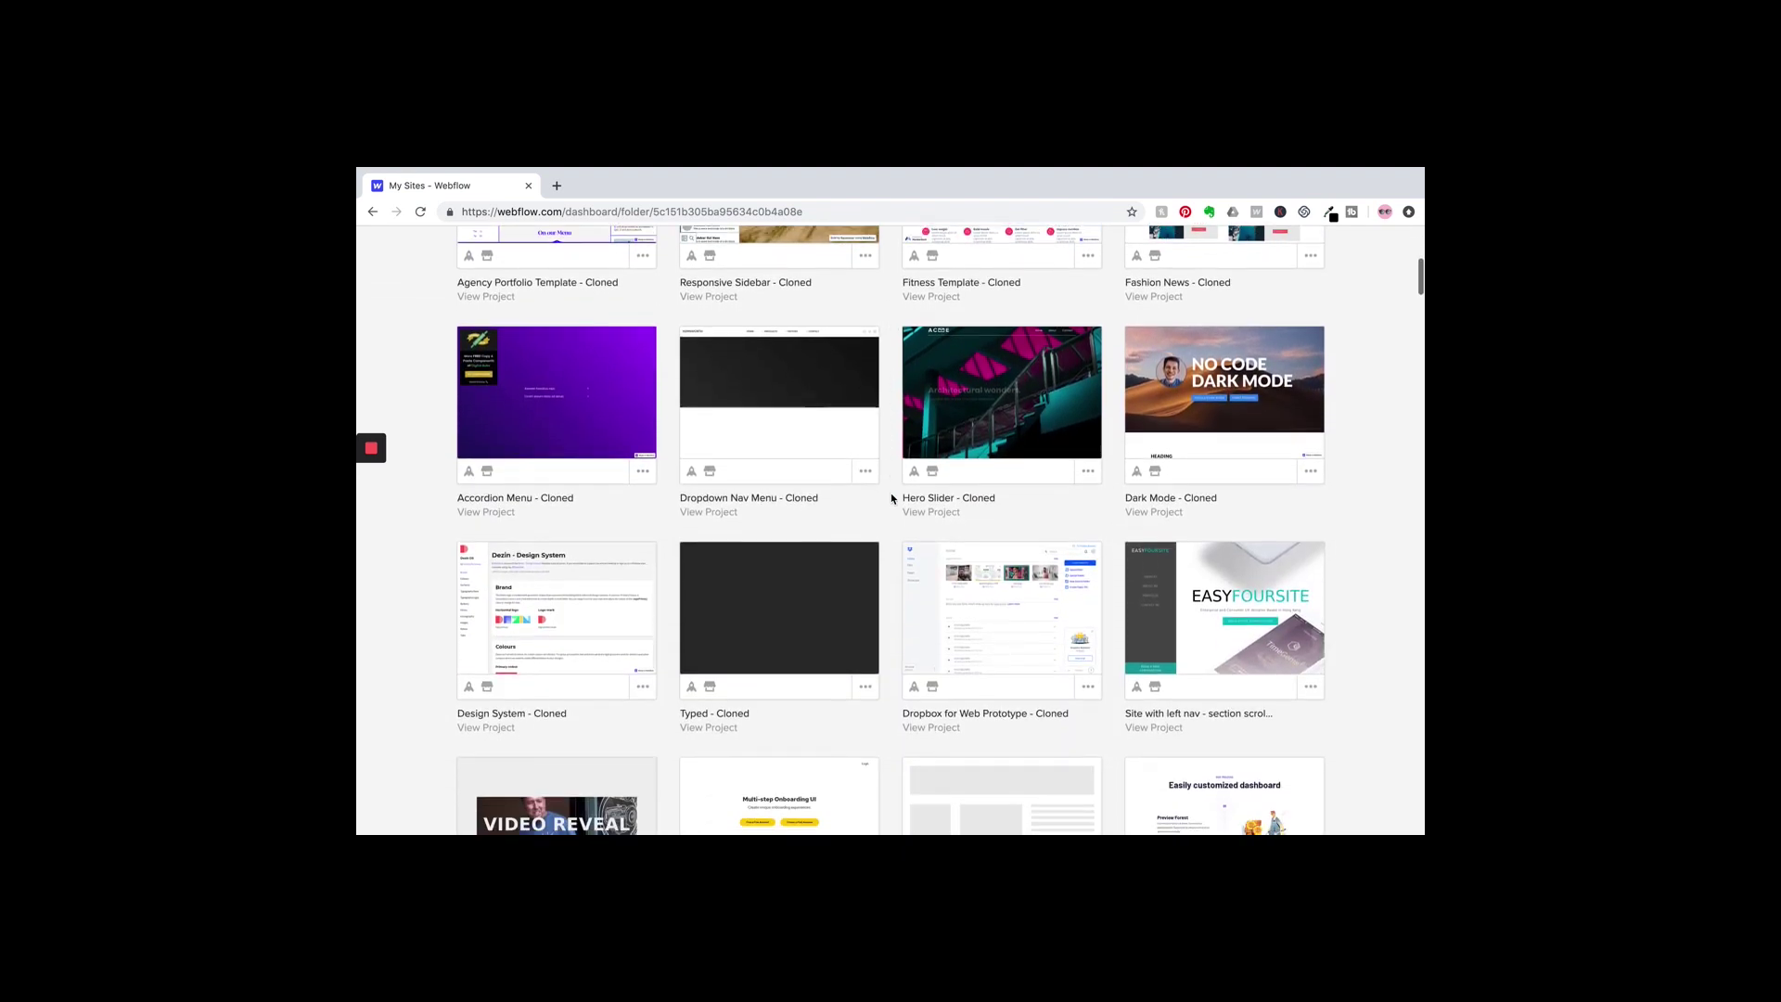
{"action": "scroll", "coordinate": [891, 499], "scroll_direction": "down", "scroll_amount": 2}
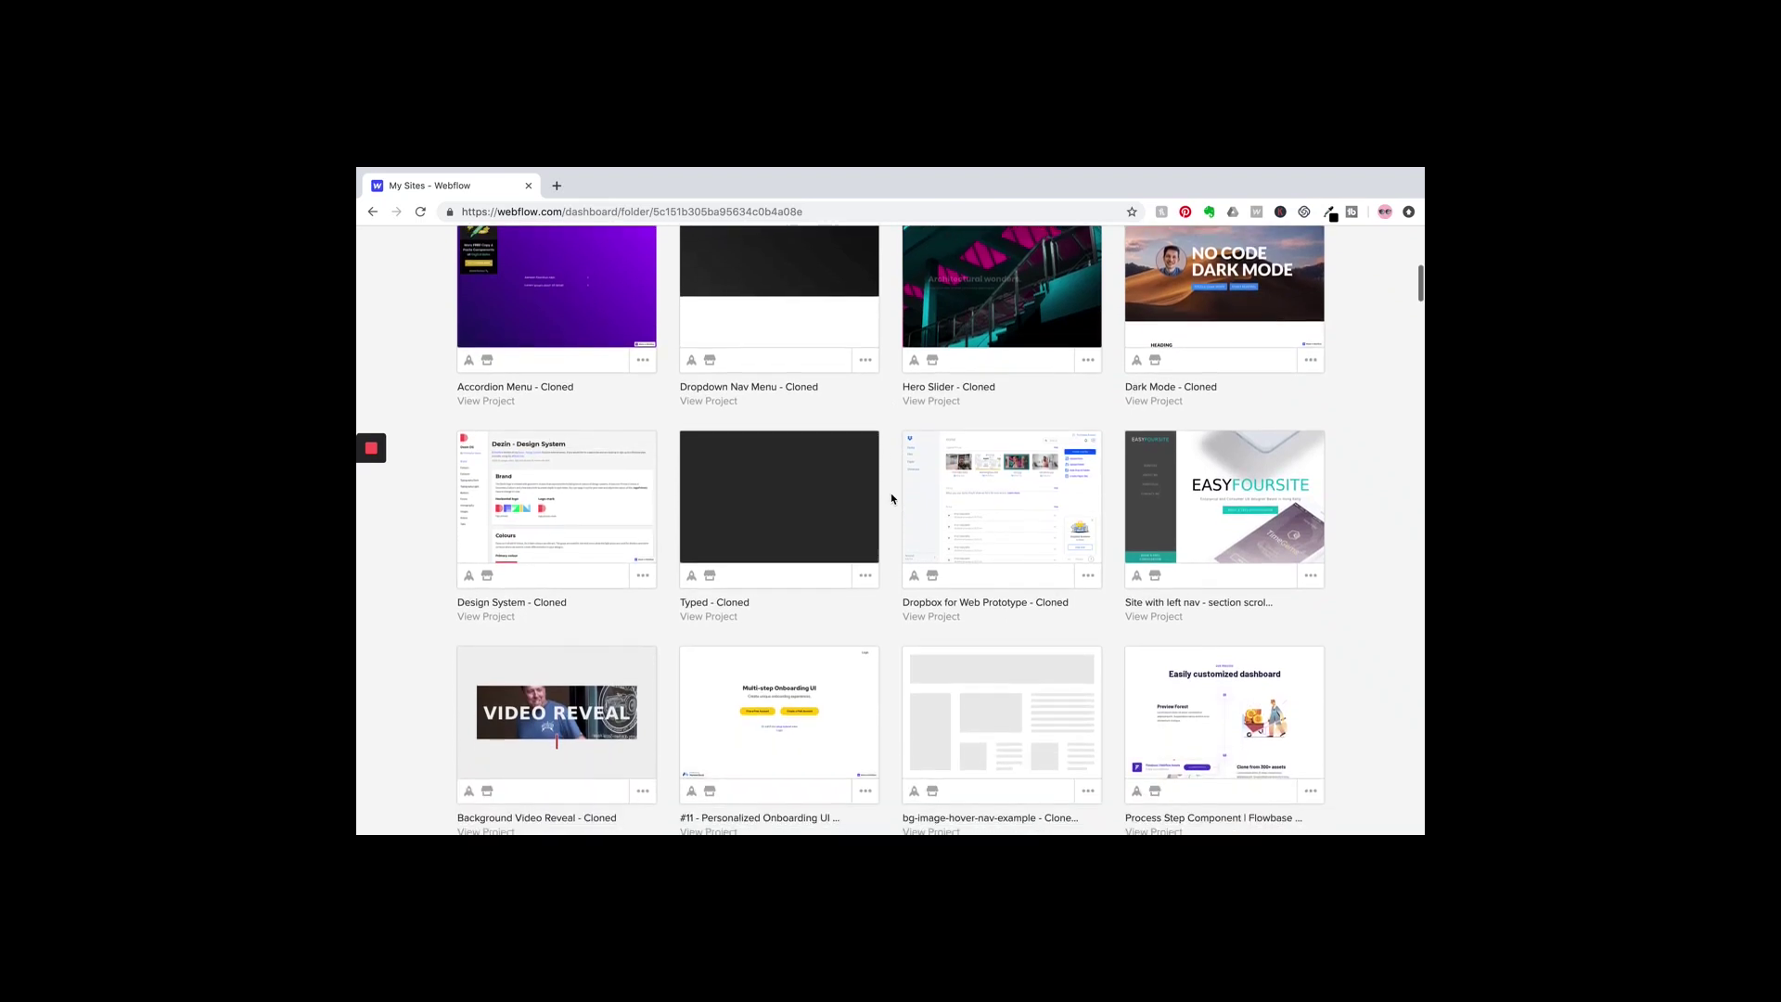
{"action": "scroll", "coordinate": [892, 499], "scroll_direction": "down", "scroll_amount": 1}
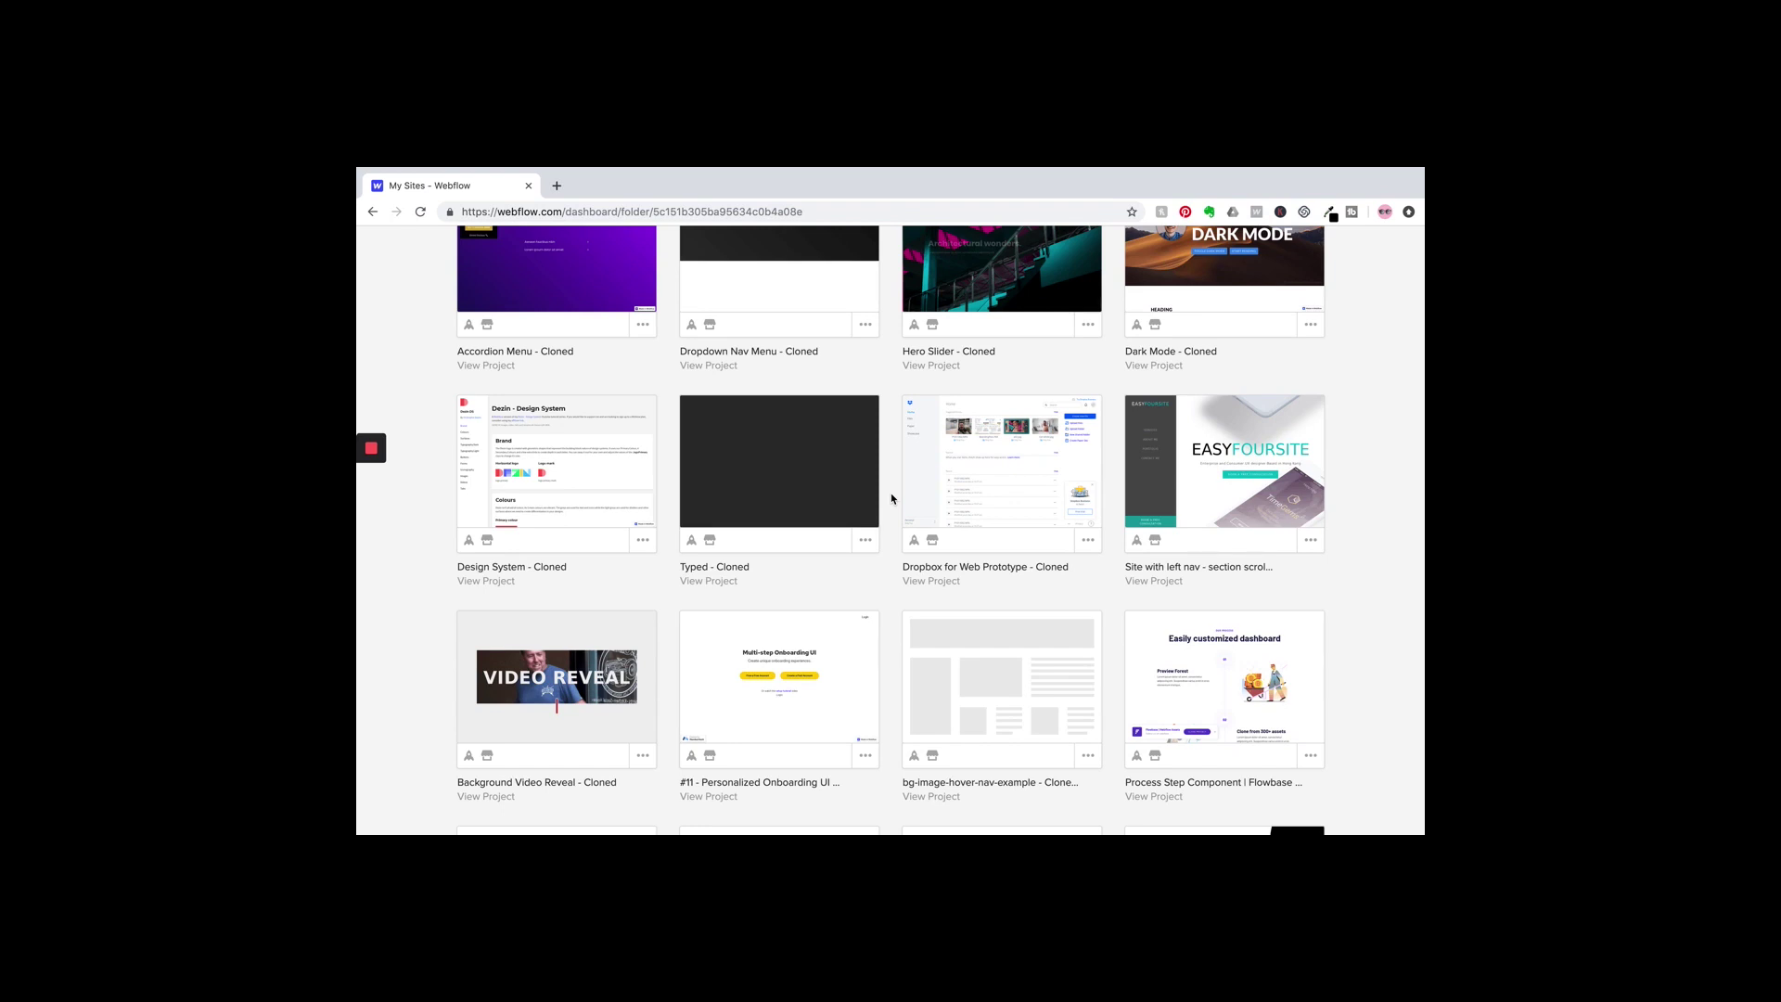
{"action": "scroll", "coordinate": [892, 499], "scroll_direction": "down", "scroll_amount": 1}
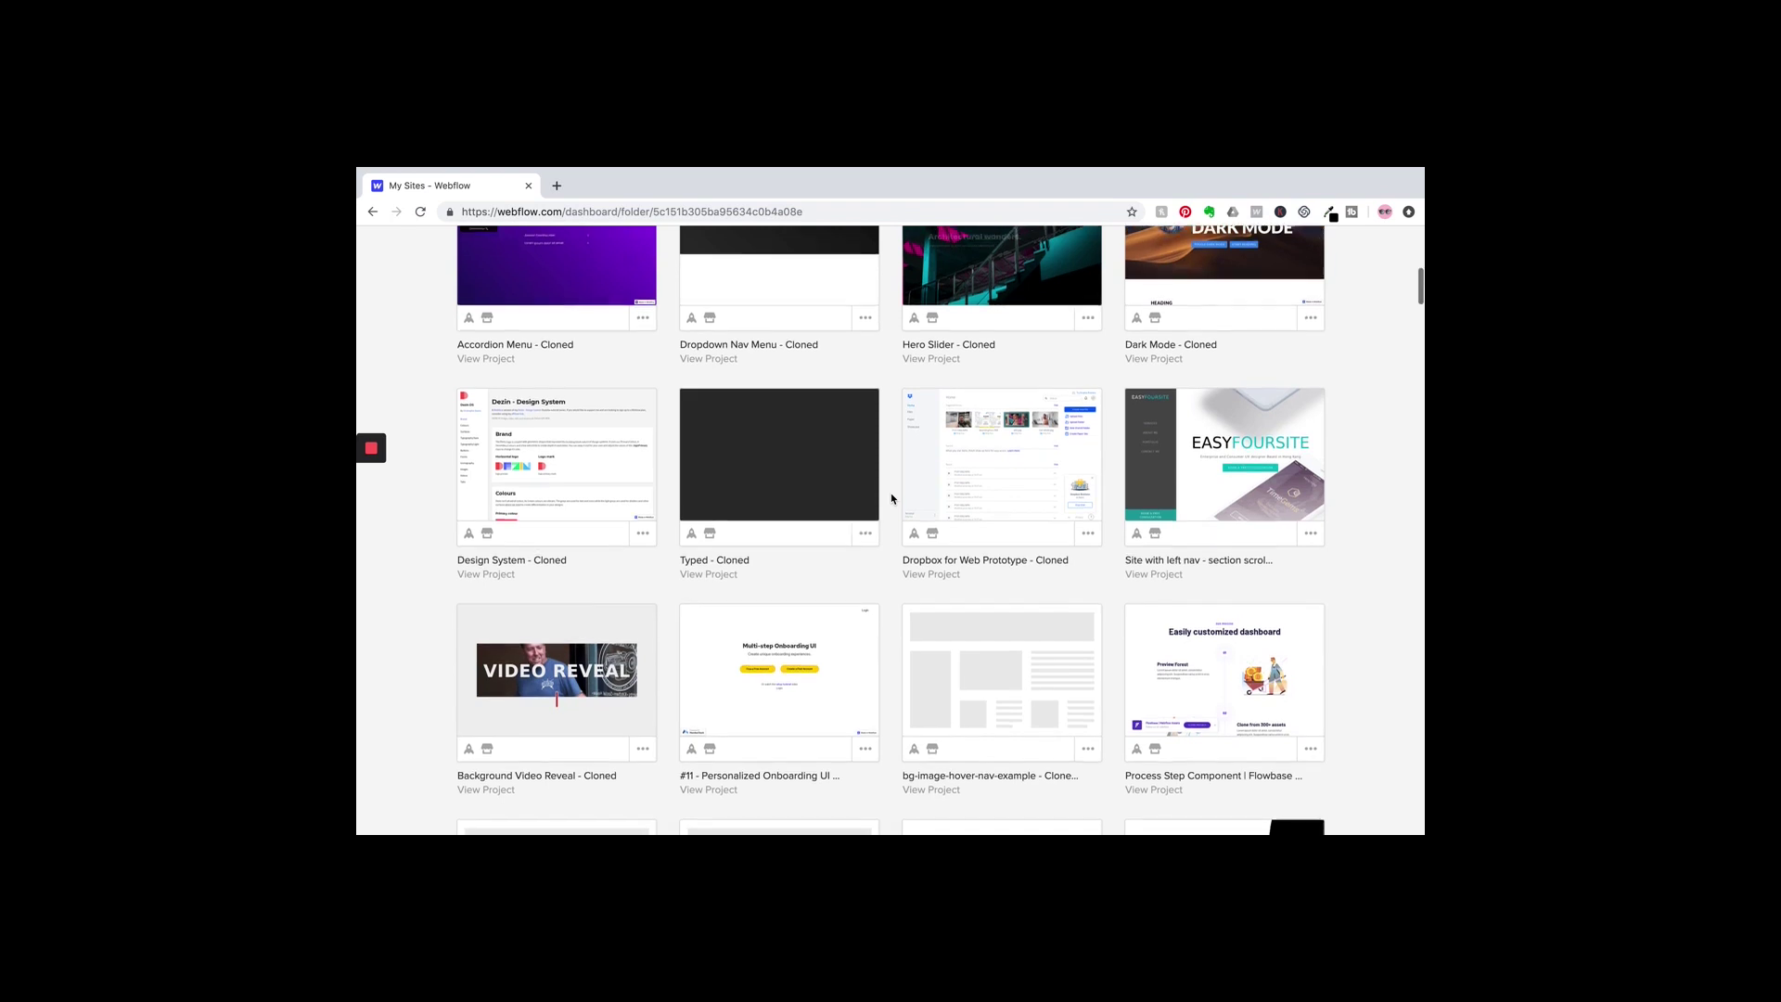
{"action": "scroll", "coordinate": [892, 498], "scroll_direction": "up", "scroll_amount": 1}
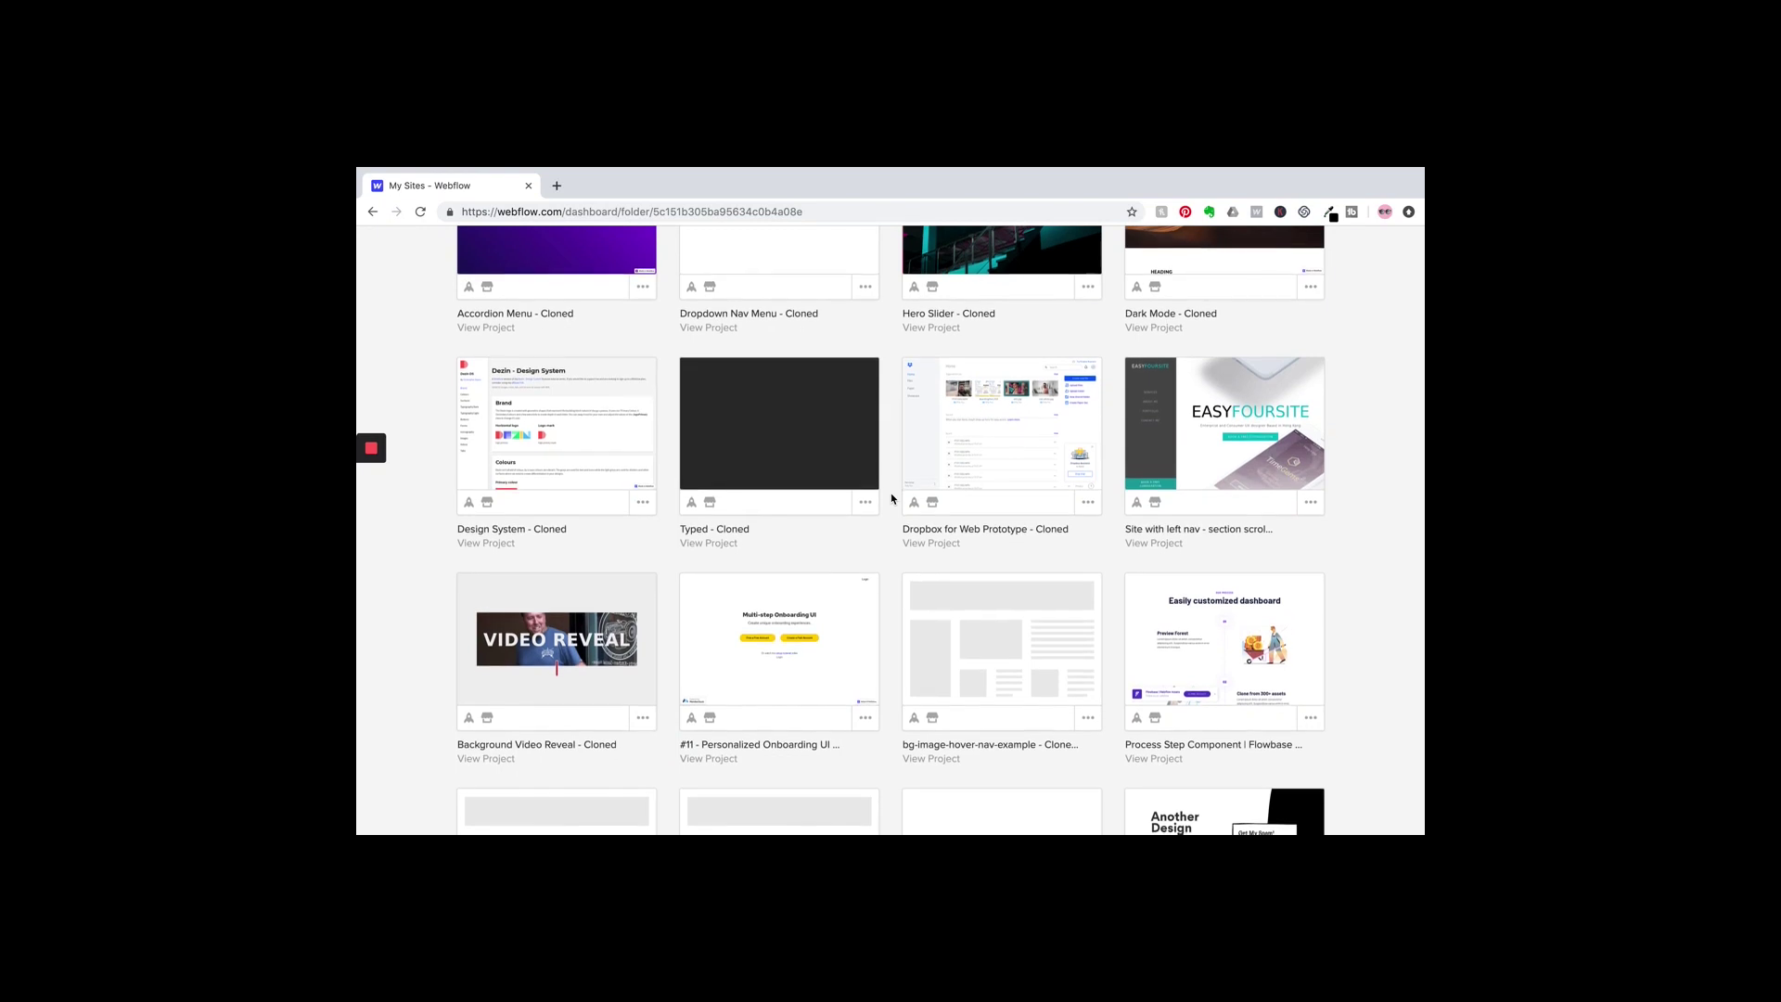
{"action": "scroll", "coordinate": [892, 498], "scroll_direction": "down", "scroll_amount": 3}
{"action": "scroll", "coordinate": [891, 498], "scroll_direction": "down", "scroll_amount": 1}
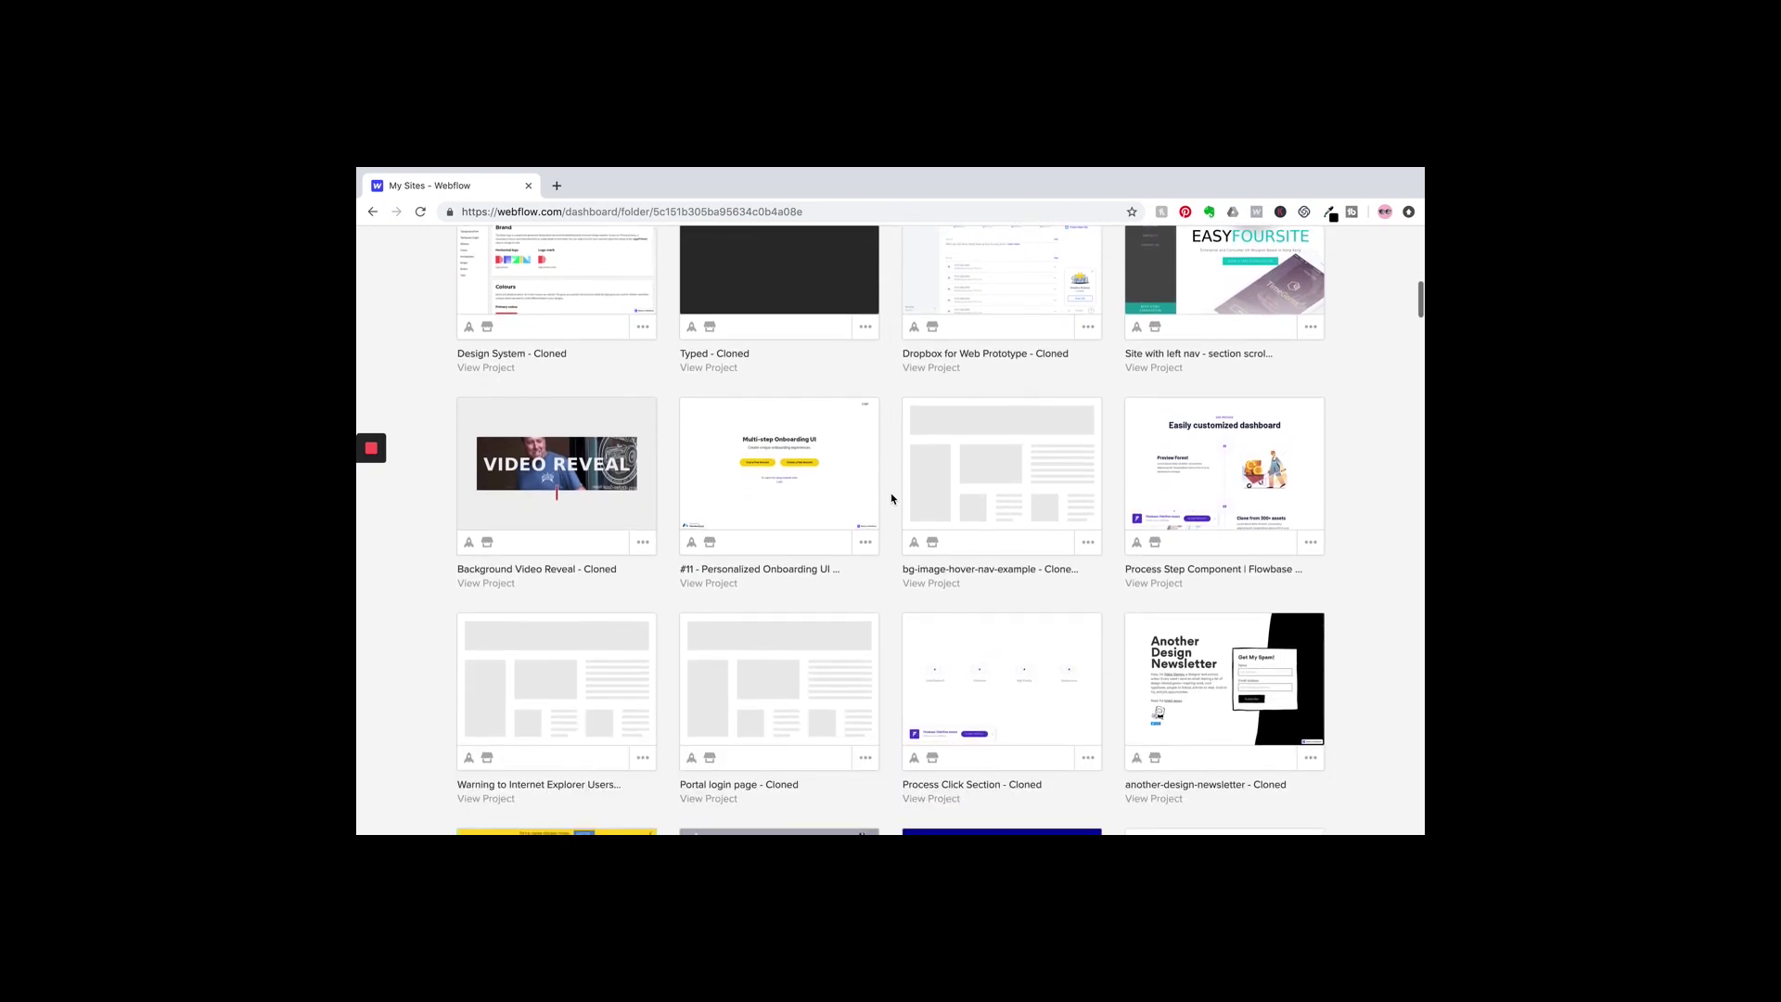
{"action": "scroll", "coordinate": [892, 498], "scroll_direction": "down", "scroll_amount": 12}
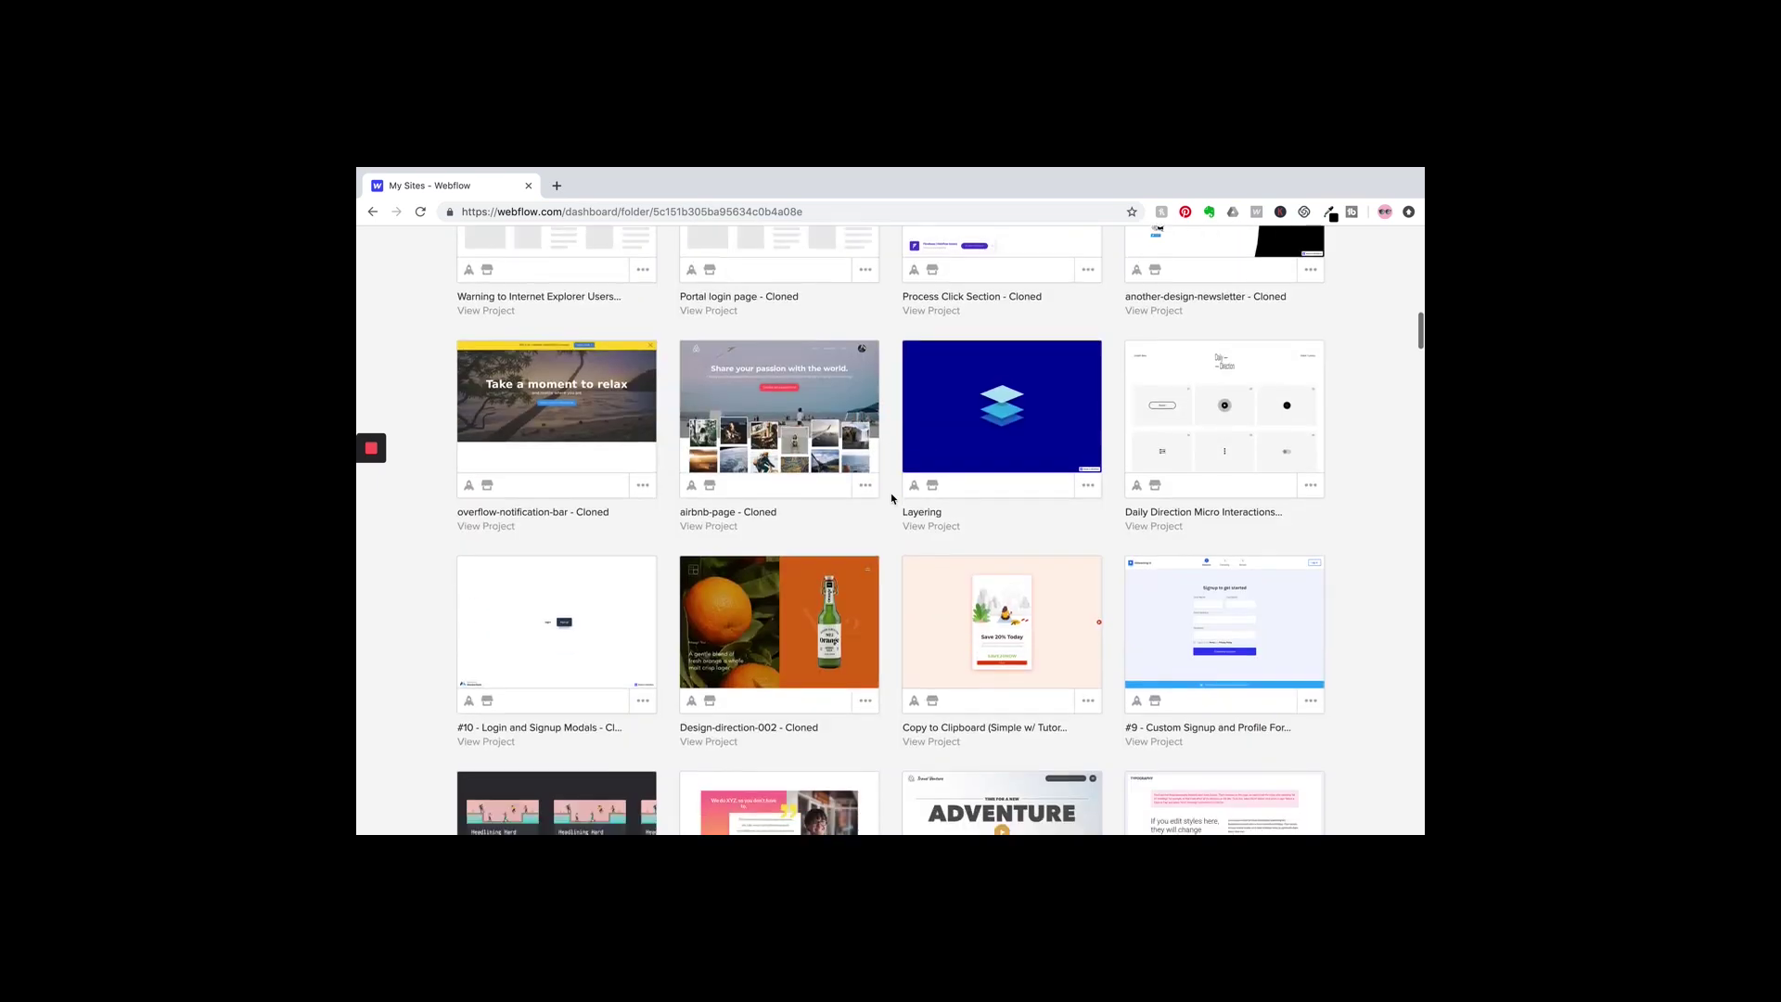
{"action": "scroll", "coordinate": [891, 498], "scroll_direction": "down", "scroll_amount": 12}
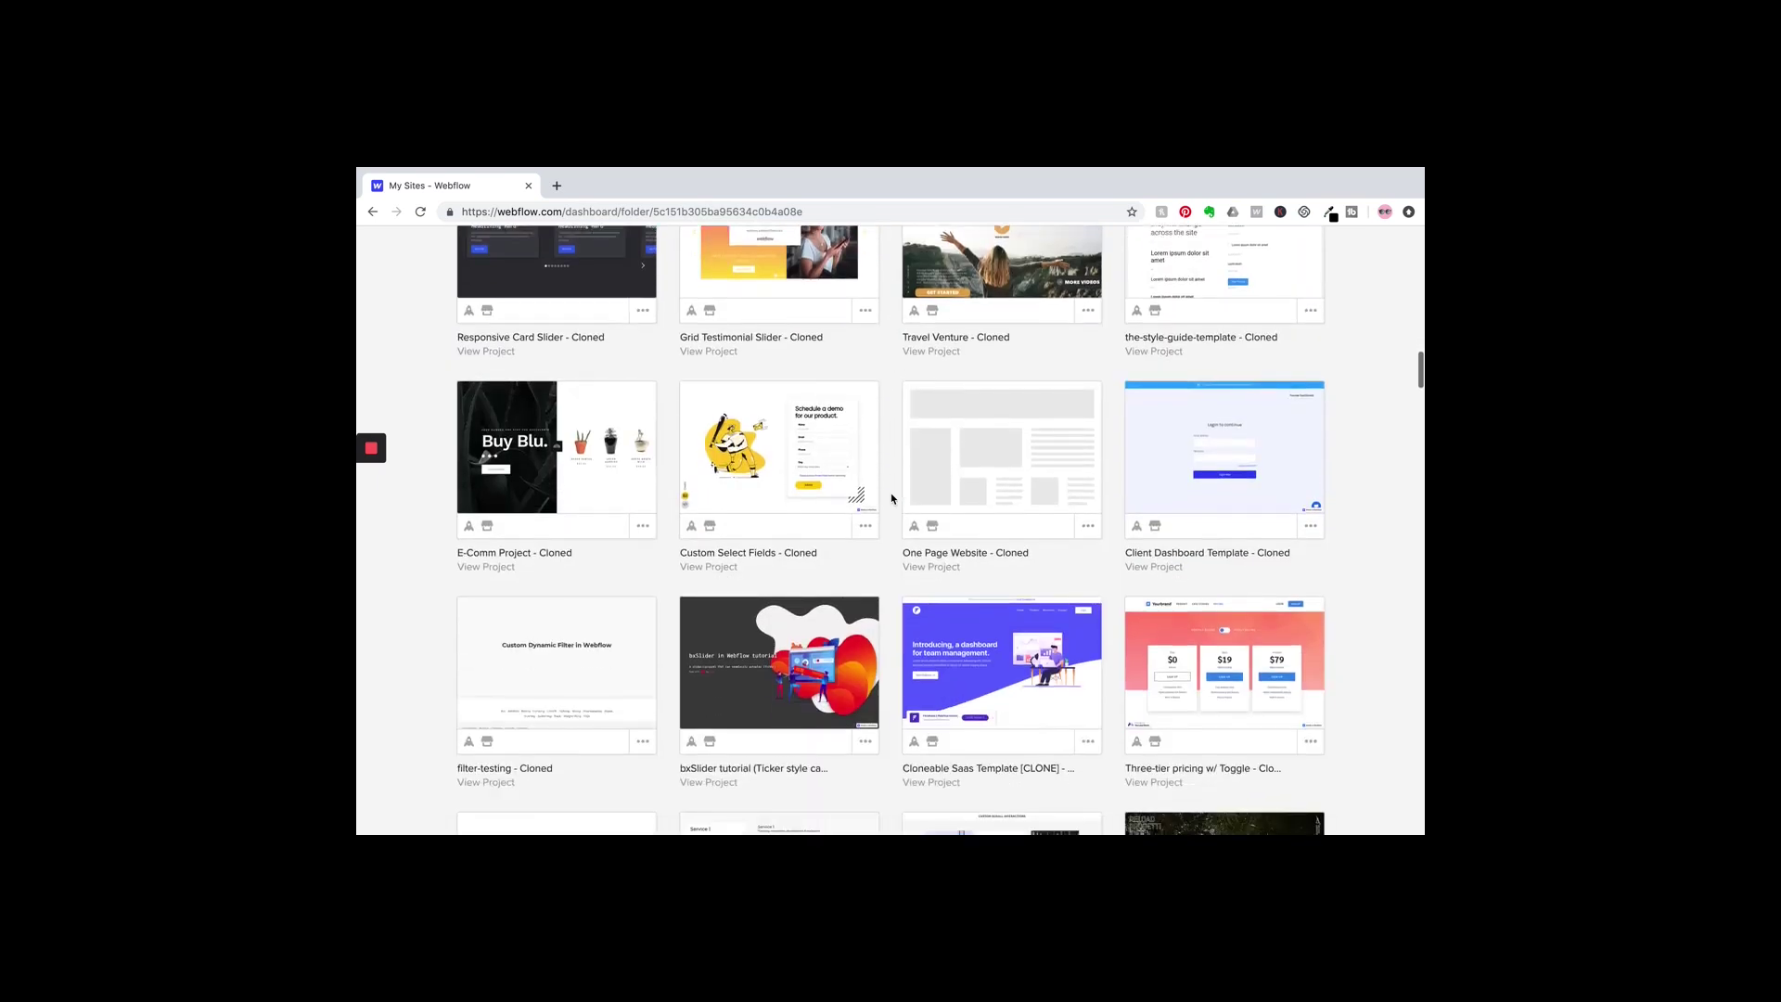
{"action": "scroll", "coordinate": [892, 498], "scroll_direction": "down", "scroll_amount": 7}
{"action": "scroll", "coordinate": [892, 498], "scroll_direction": "down", "scroll_amount": 4}
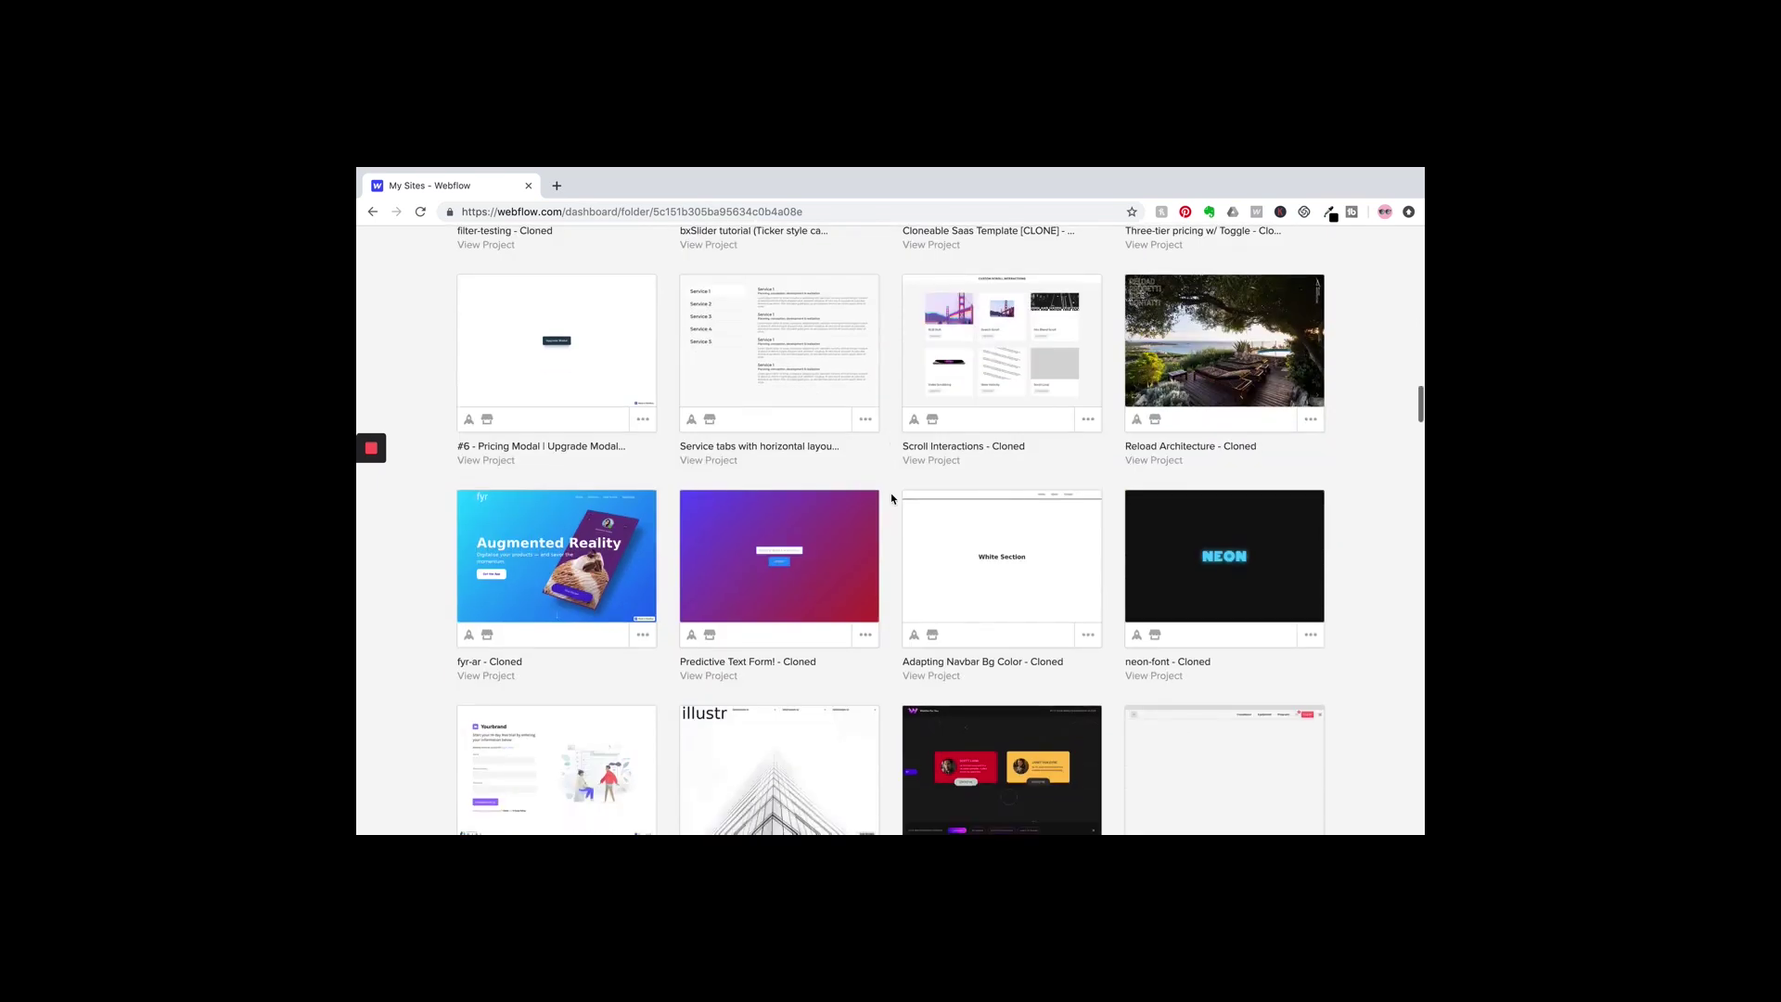
{"action": "scroll", "coordinate": [891, 498], "scroll_direction": "up", "scroll_amount": 20}
{"action": "scroll", "coordinate": [892, 498], "scroll_direction": "up", "scroll_amount": 18}
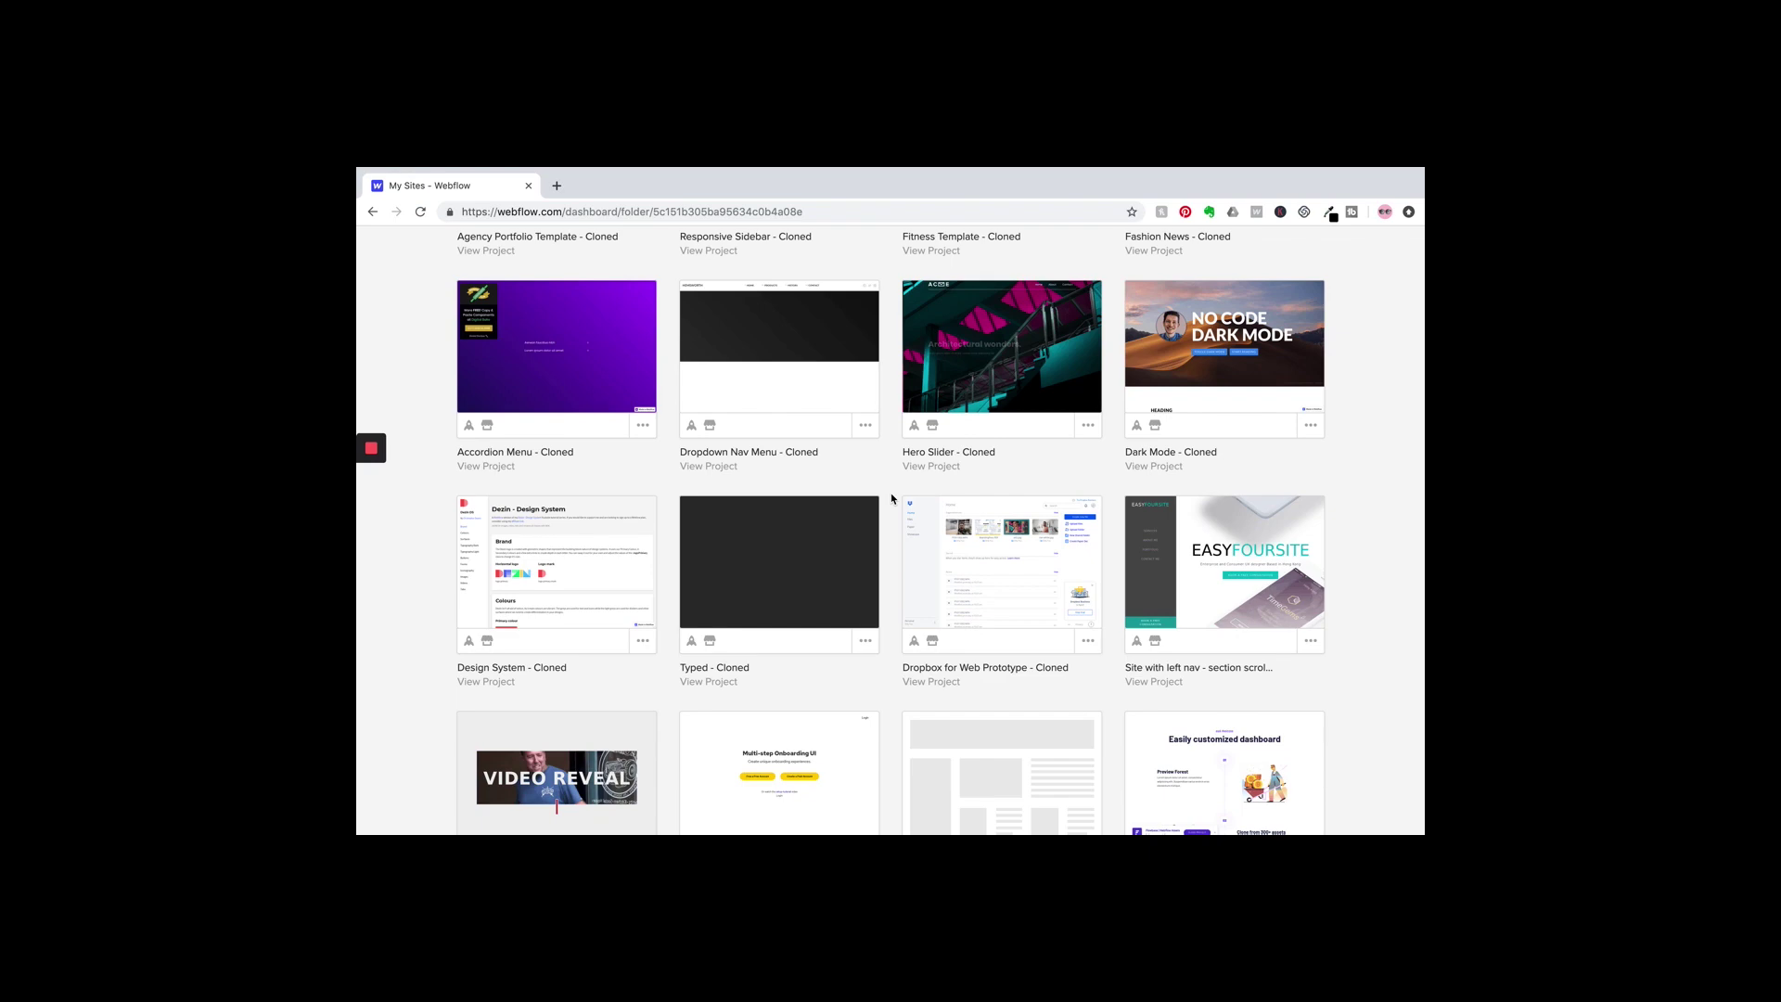
{"action": "scroll", "coordinate": [891, 498], "scroll_direction": "up", "scroll_amount": 9}
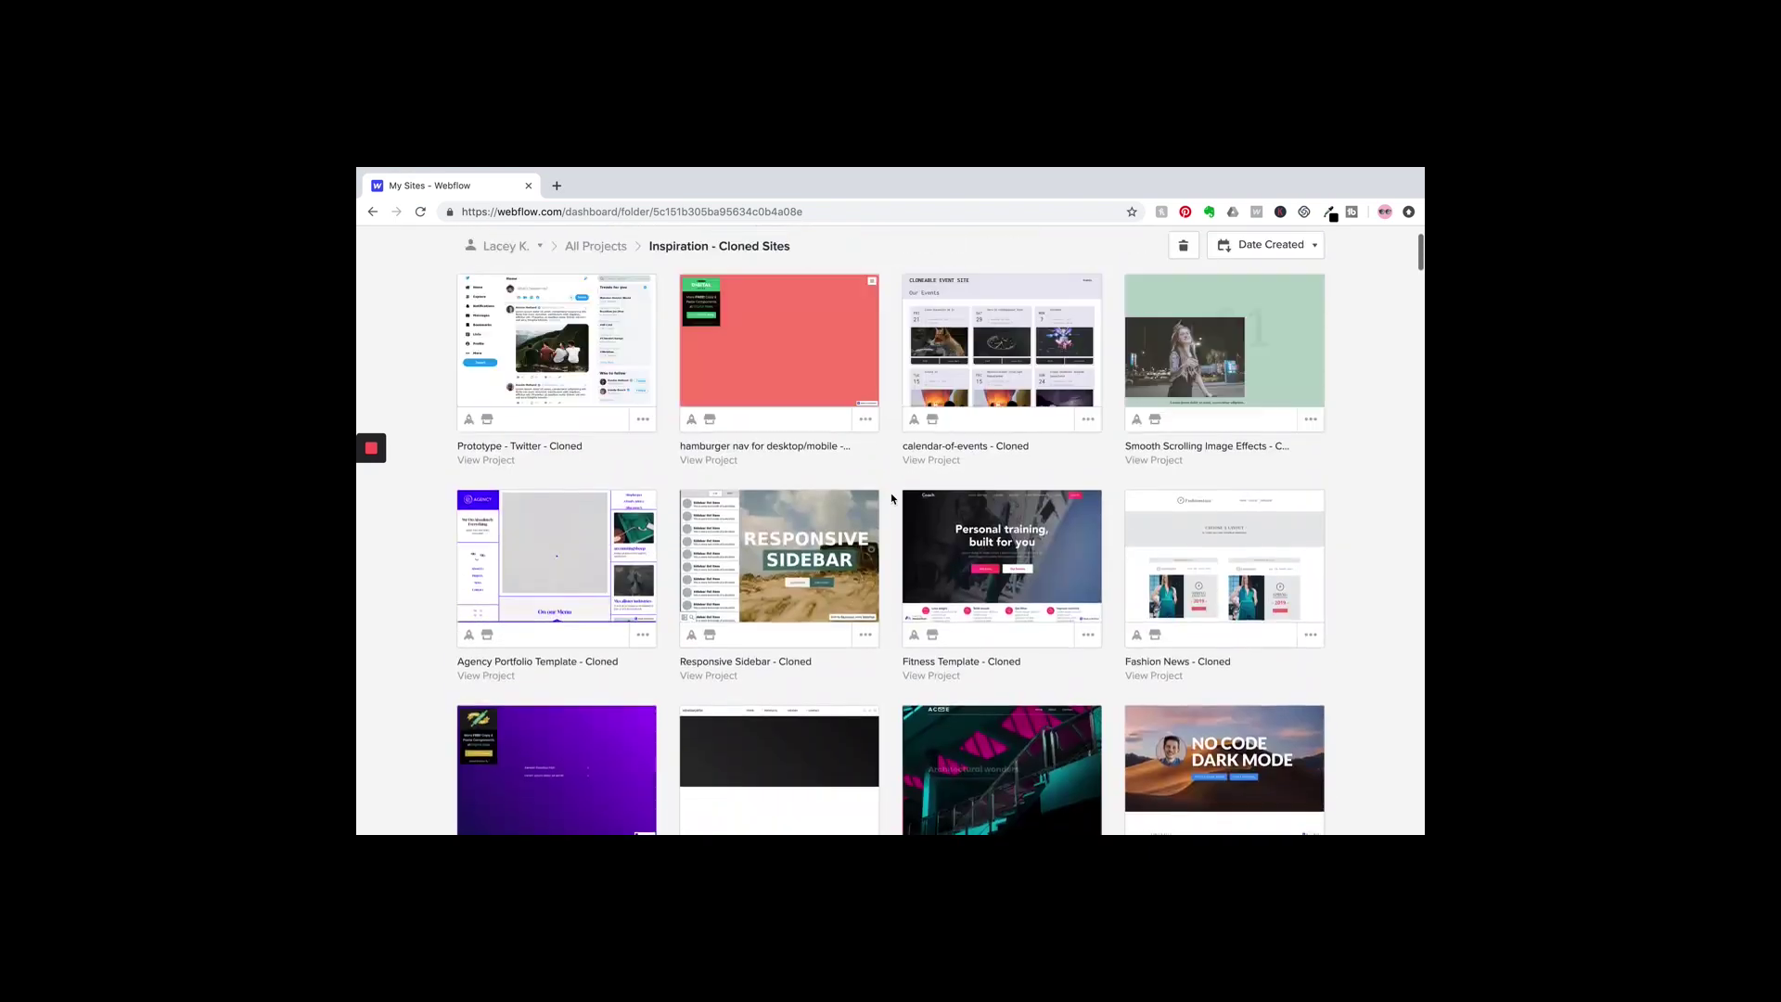
{"action": "scroll", "coordinate": [892, 498], "scroll_direction": "up", "scroll_amount": 3}
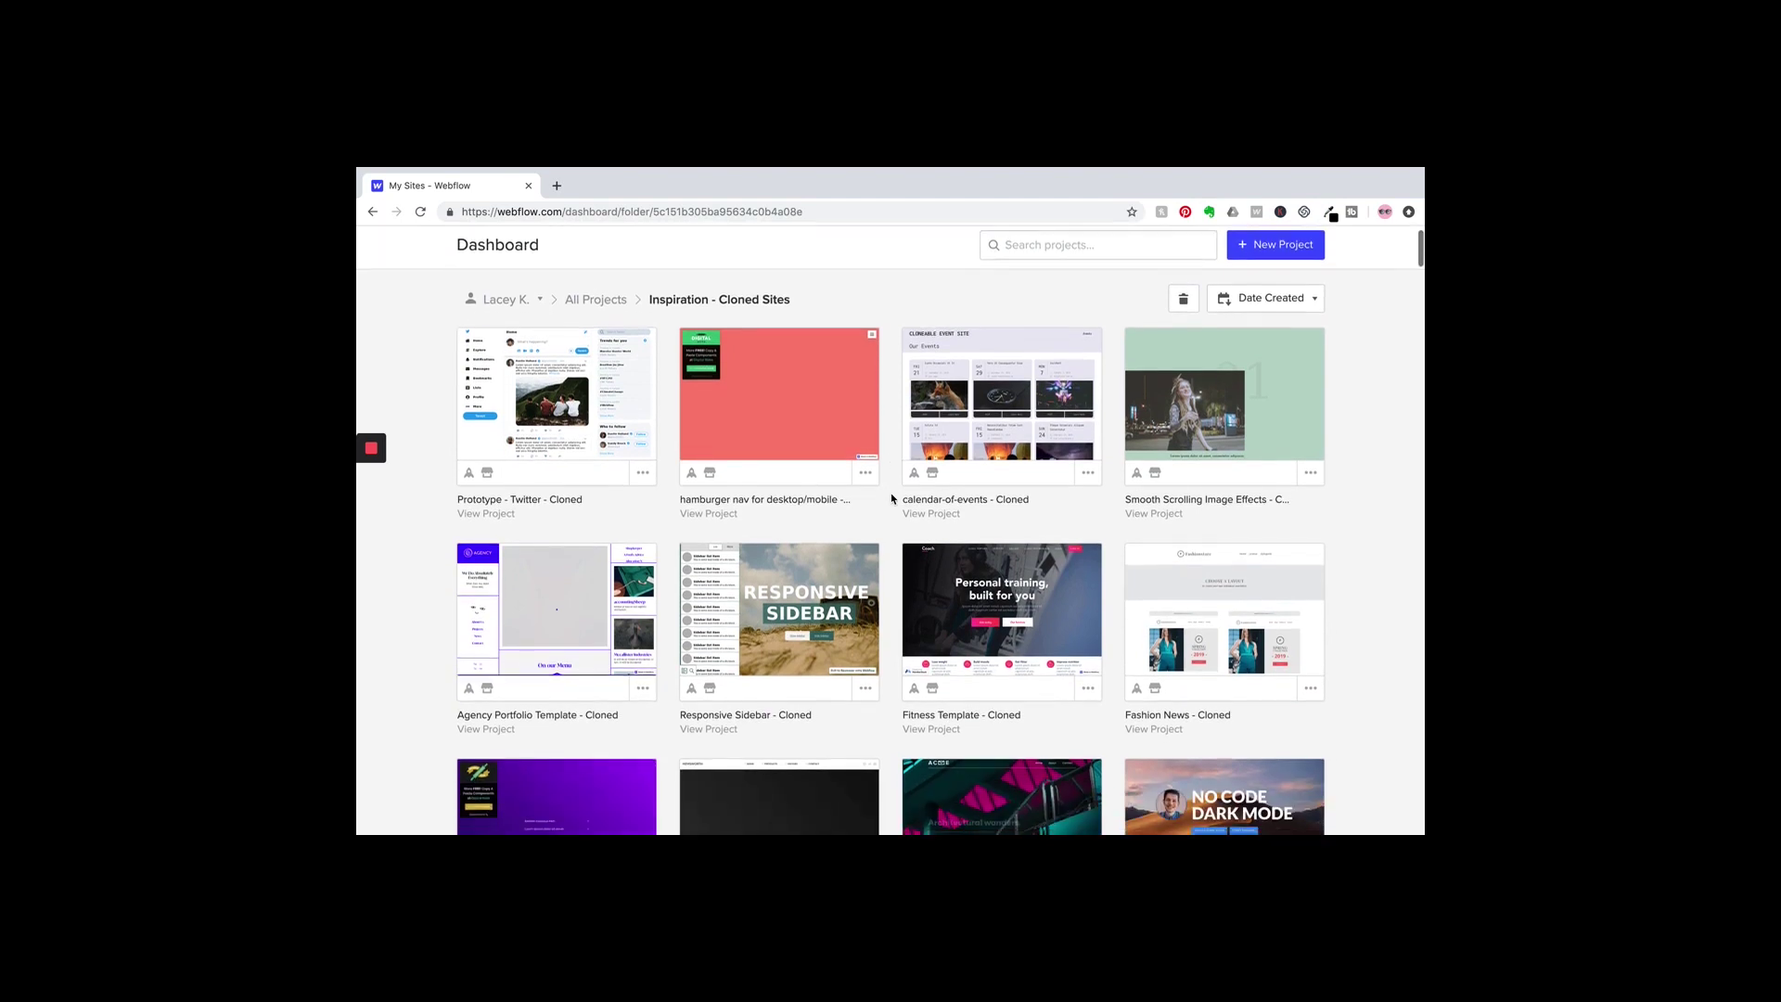
{"action": "left_click", "coordinate": [554, 397]}
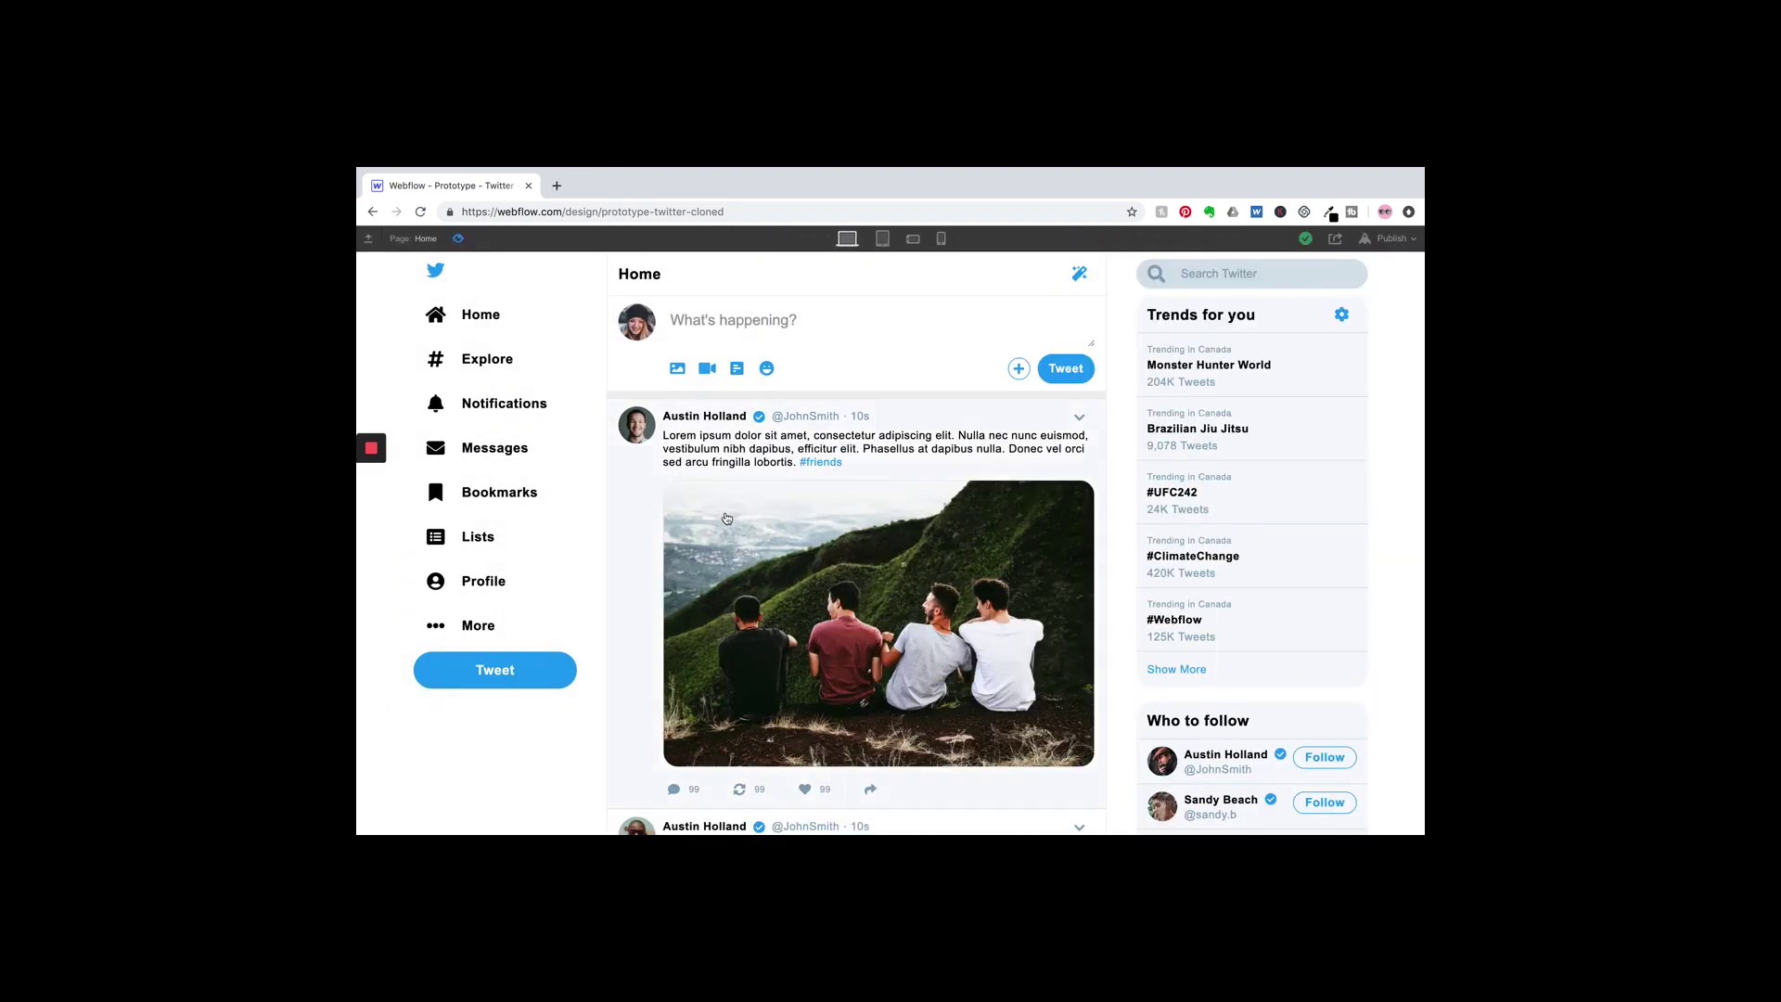
Step: Scroll through the Twitter clone's preview, then exit preview back to the Designer
{"action": "scroll", "coordinate": [881, 484], "scroll_direction": "down", "scroll_amount": 10}
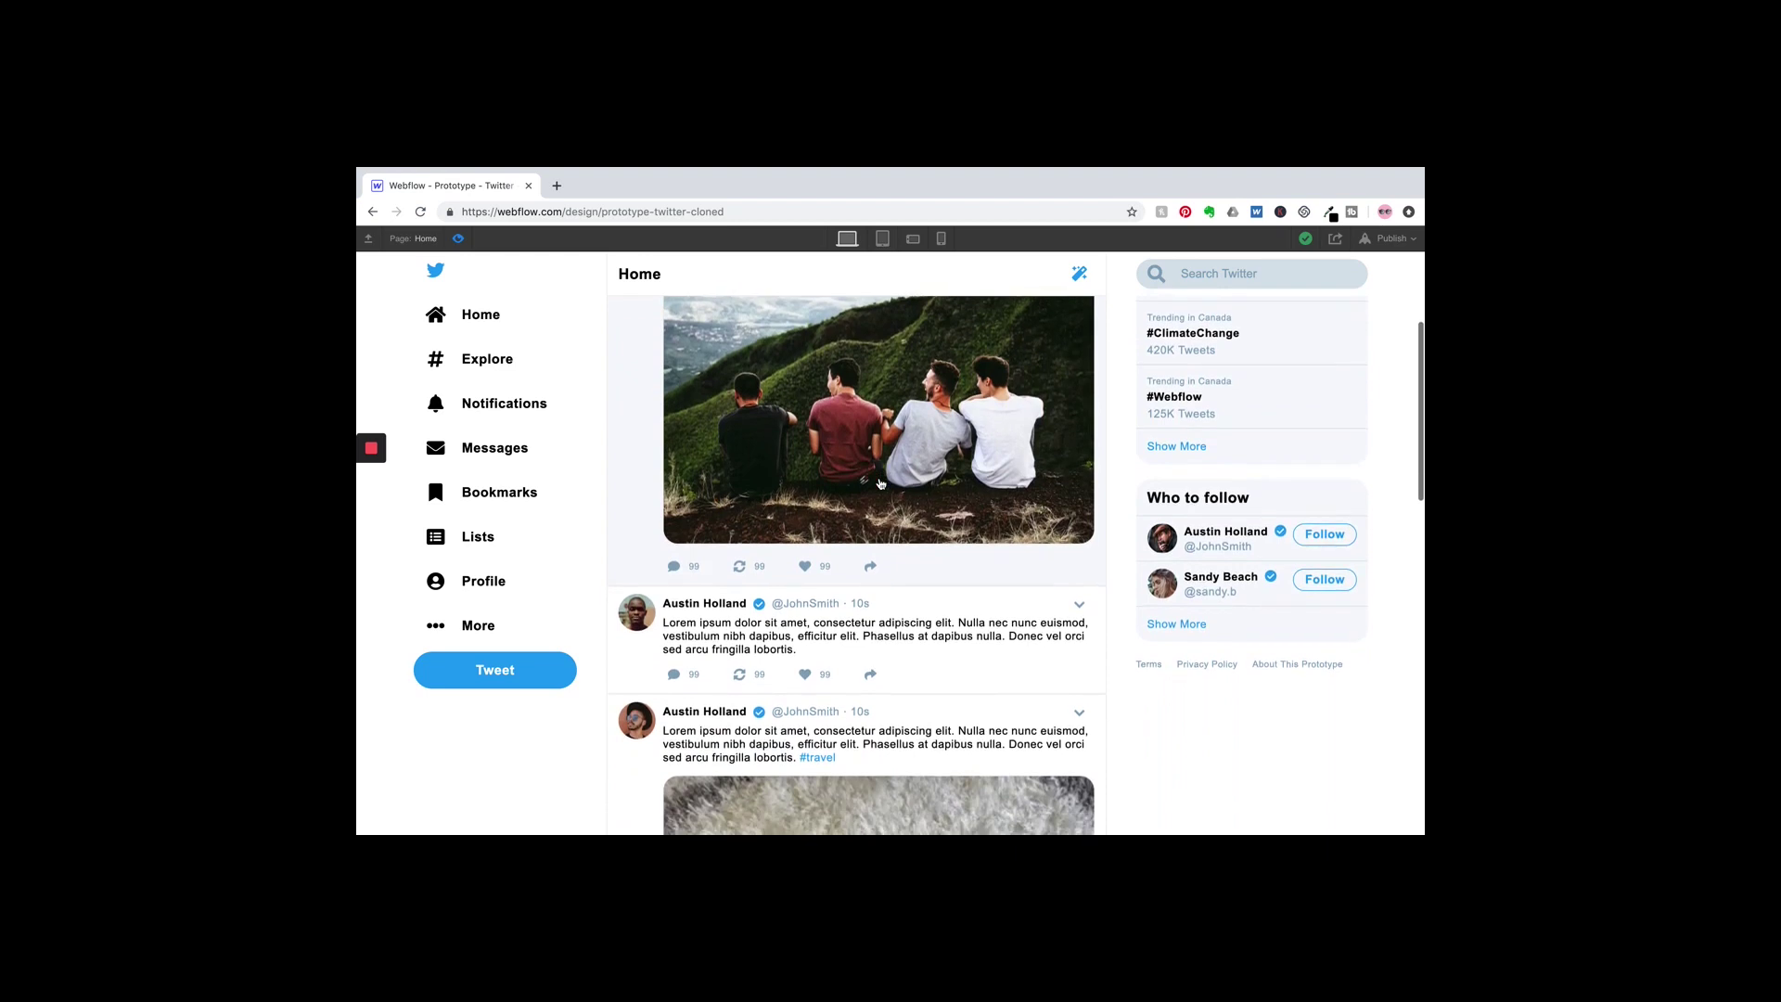
{"action": "scroll", "coordinate": [881, 484], "scroll_direction": "down", "scroll_amount": 5}
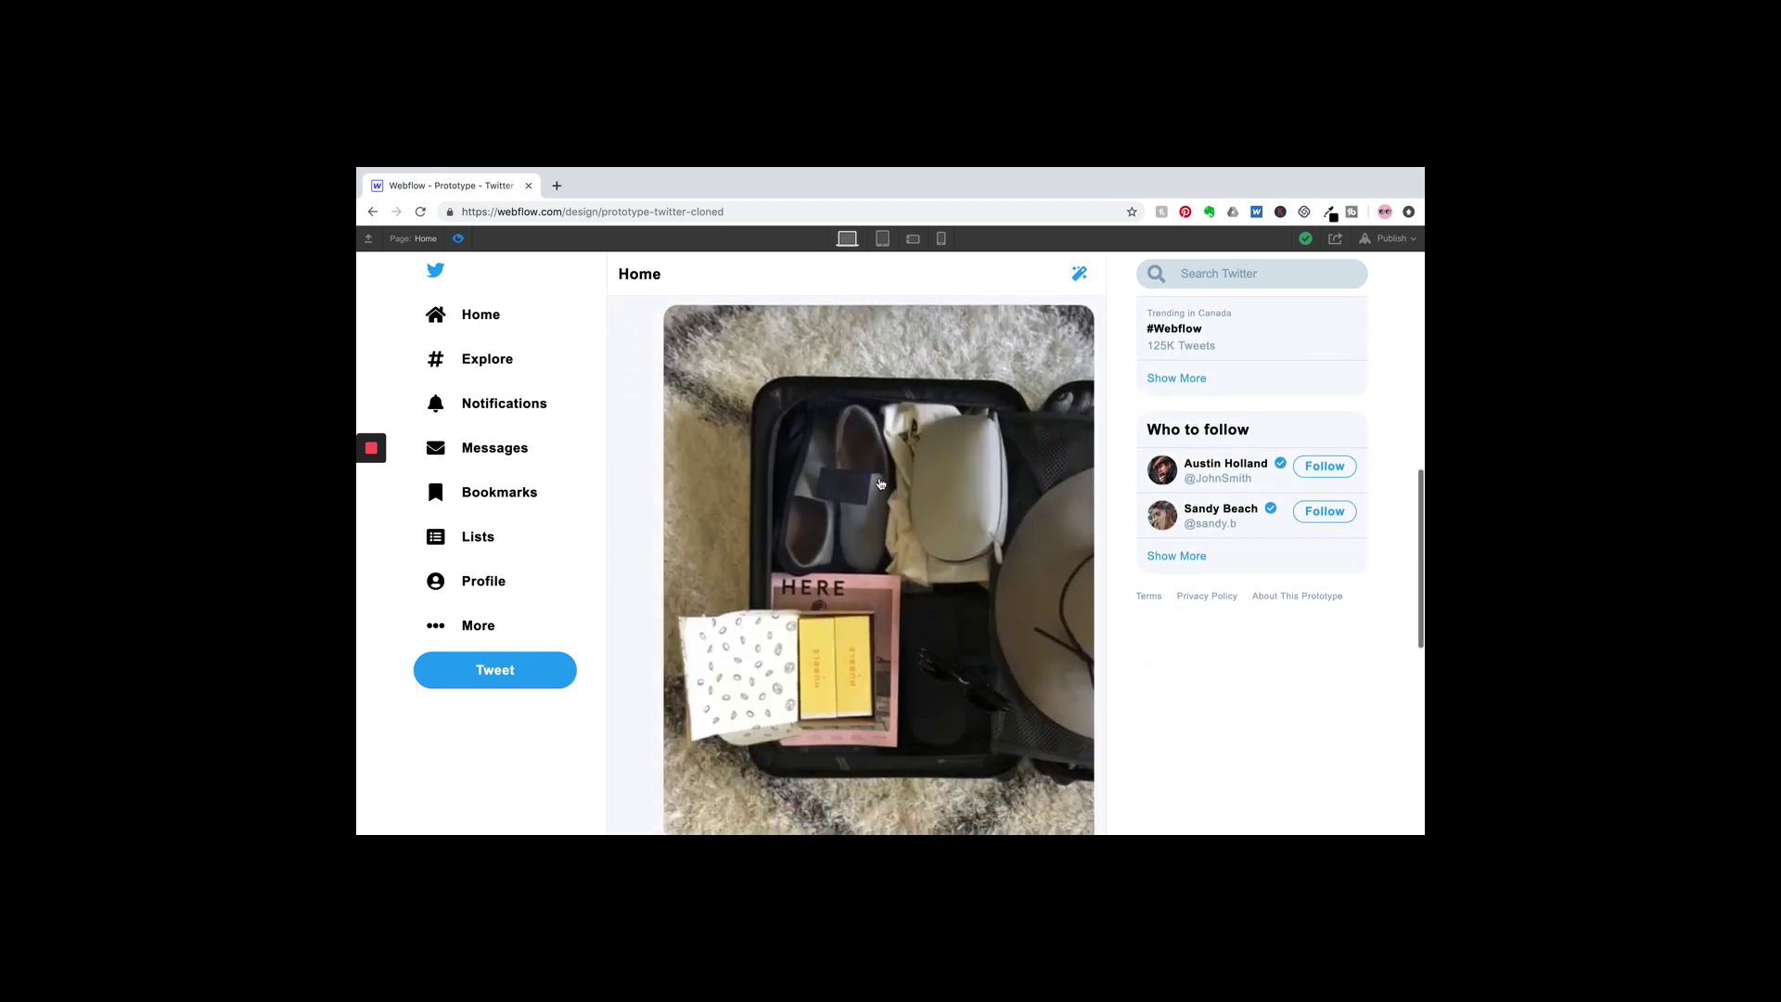
{"action": "scroll", "coordinate": [880, 483], "scroll_direction": "down", "scroll_amount": 5}
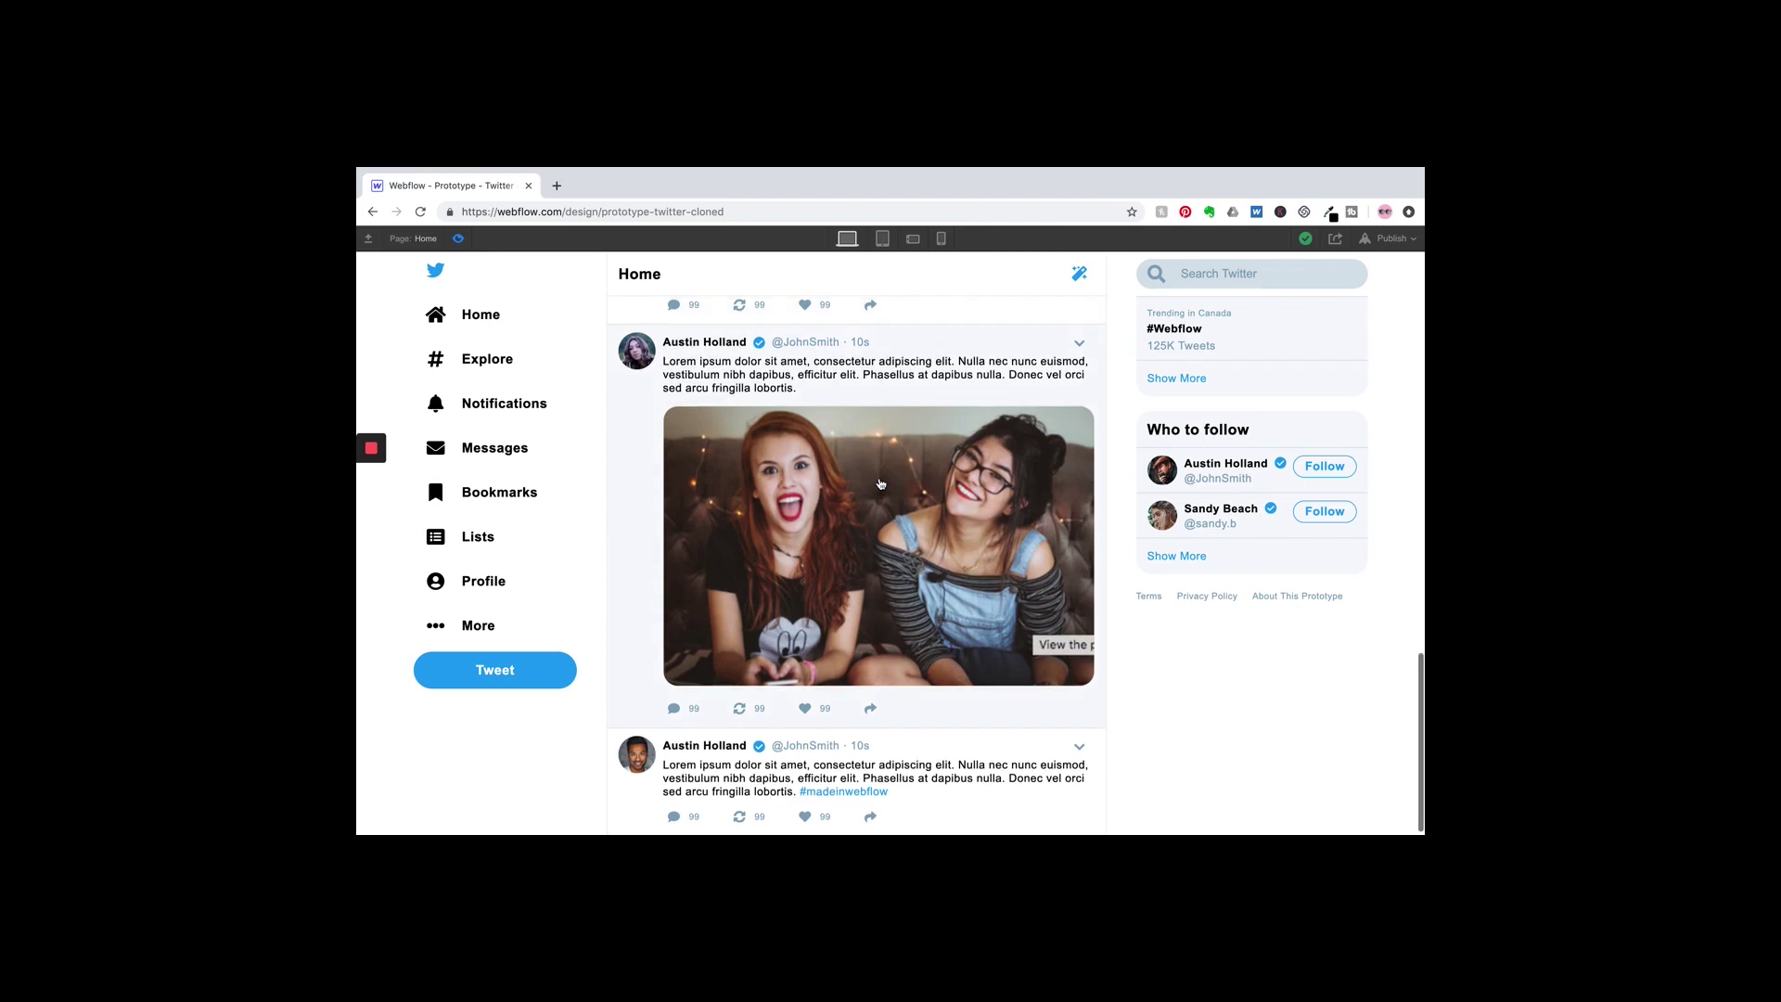
{"action": "scroll", "coordinate": [880, 483], "scroll_direction": "up", "scroll_amount": 5}
{"action": "scroll", "coordinate": [880, 483], "scroll_direction": "up", "scroll_amount": 5}
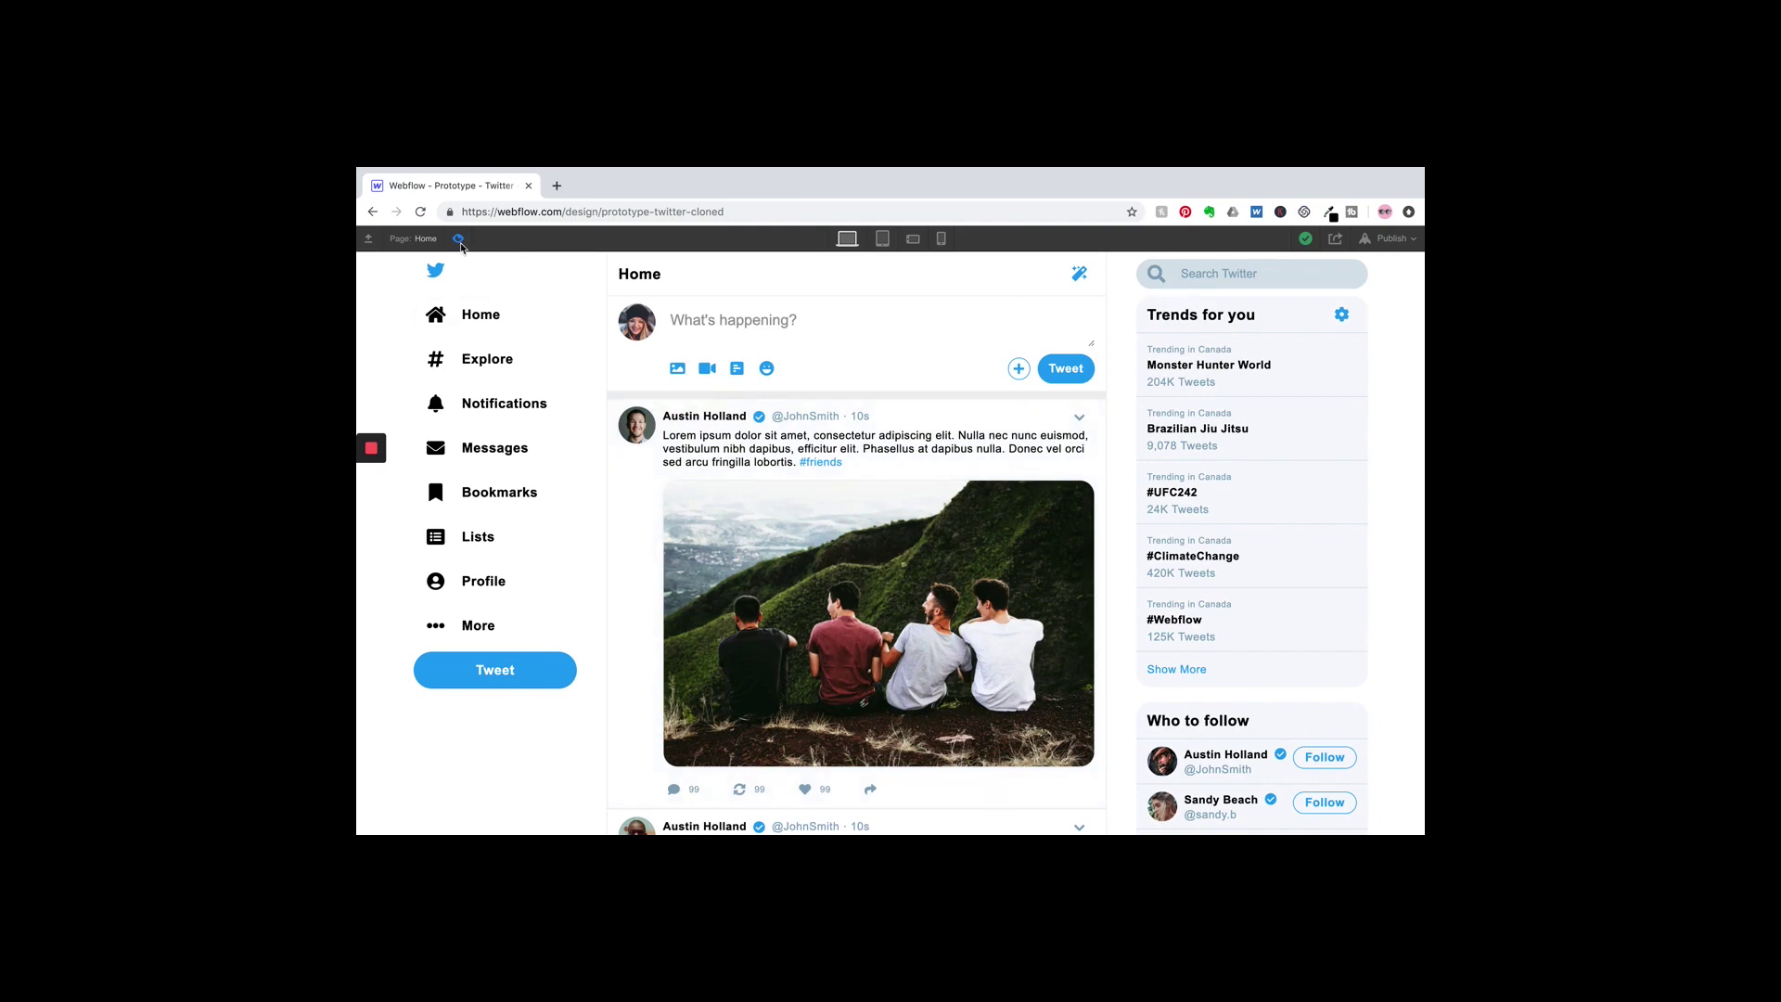
{"action": "left_click", "coordinate": [458, 239]}
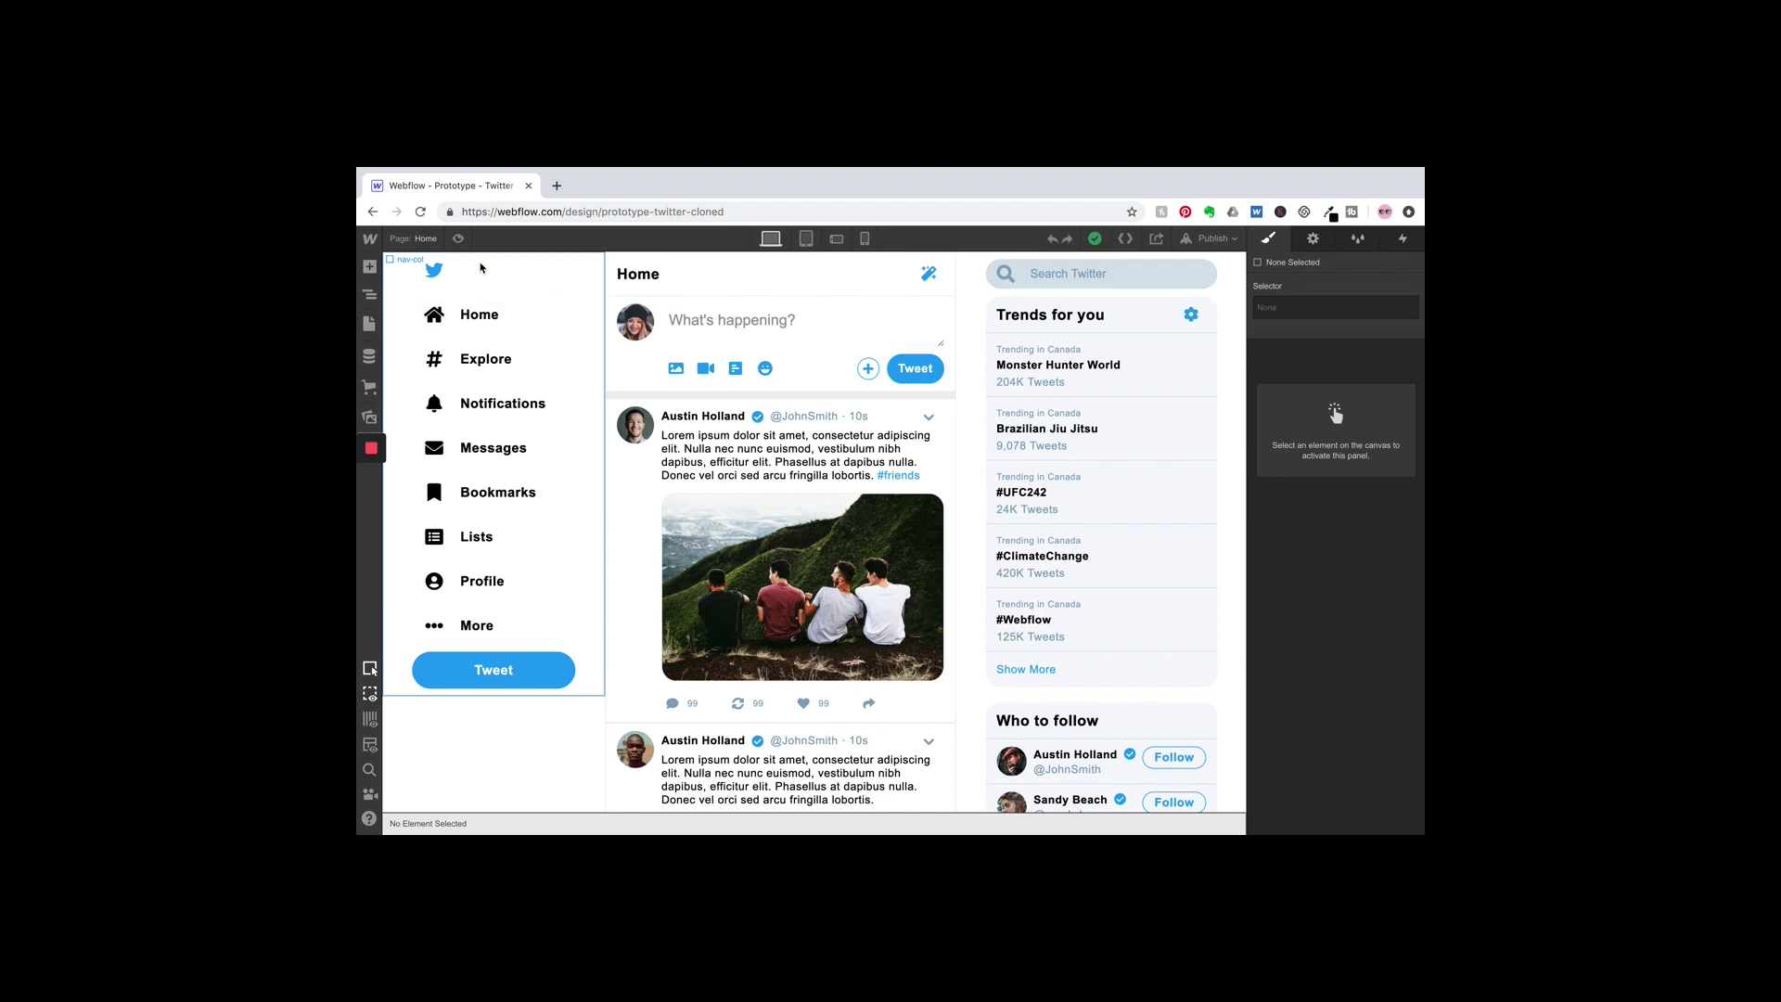
{"action": "left_click", "coordinate": [481, 283]}
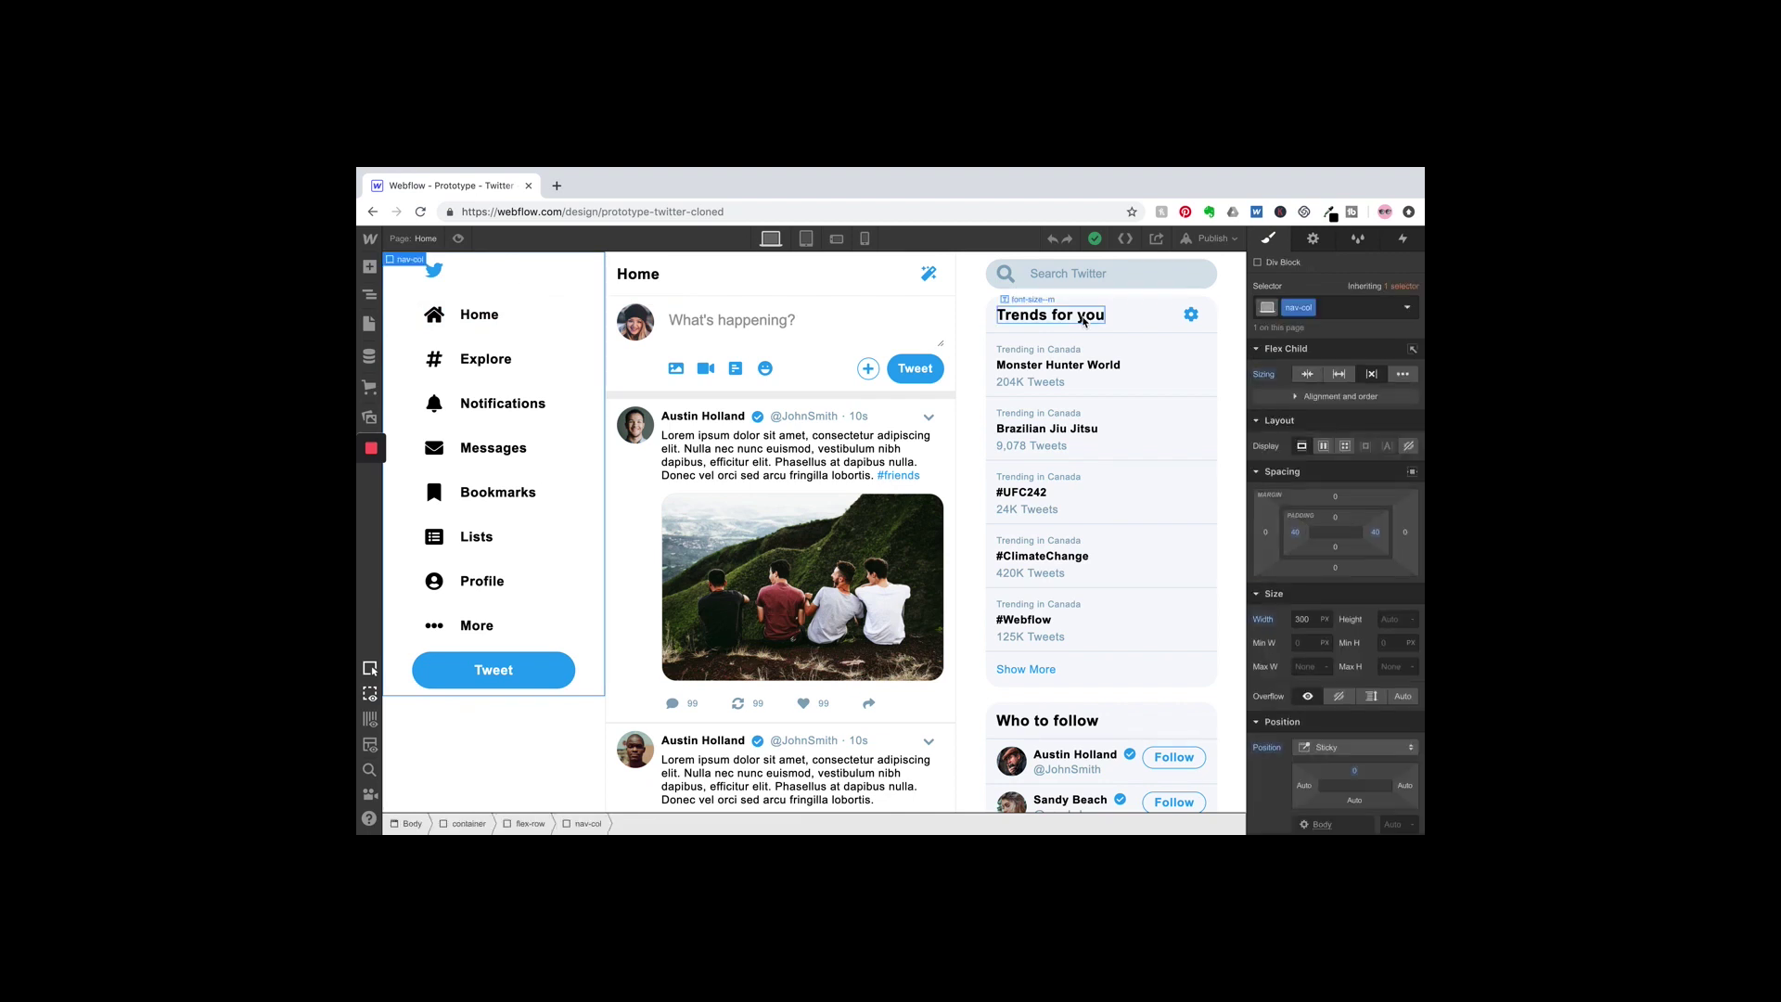
{"action": "left_click", "coordinate": [369, 295]}
{"action": "left_click", "coordinate": [416, 348]}
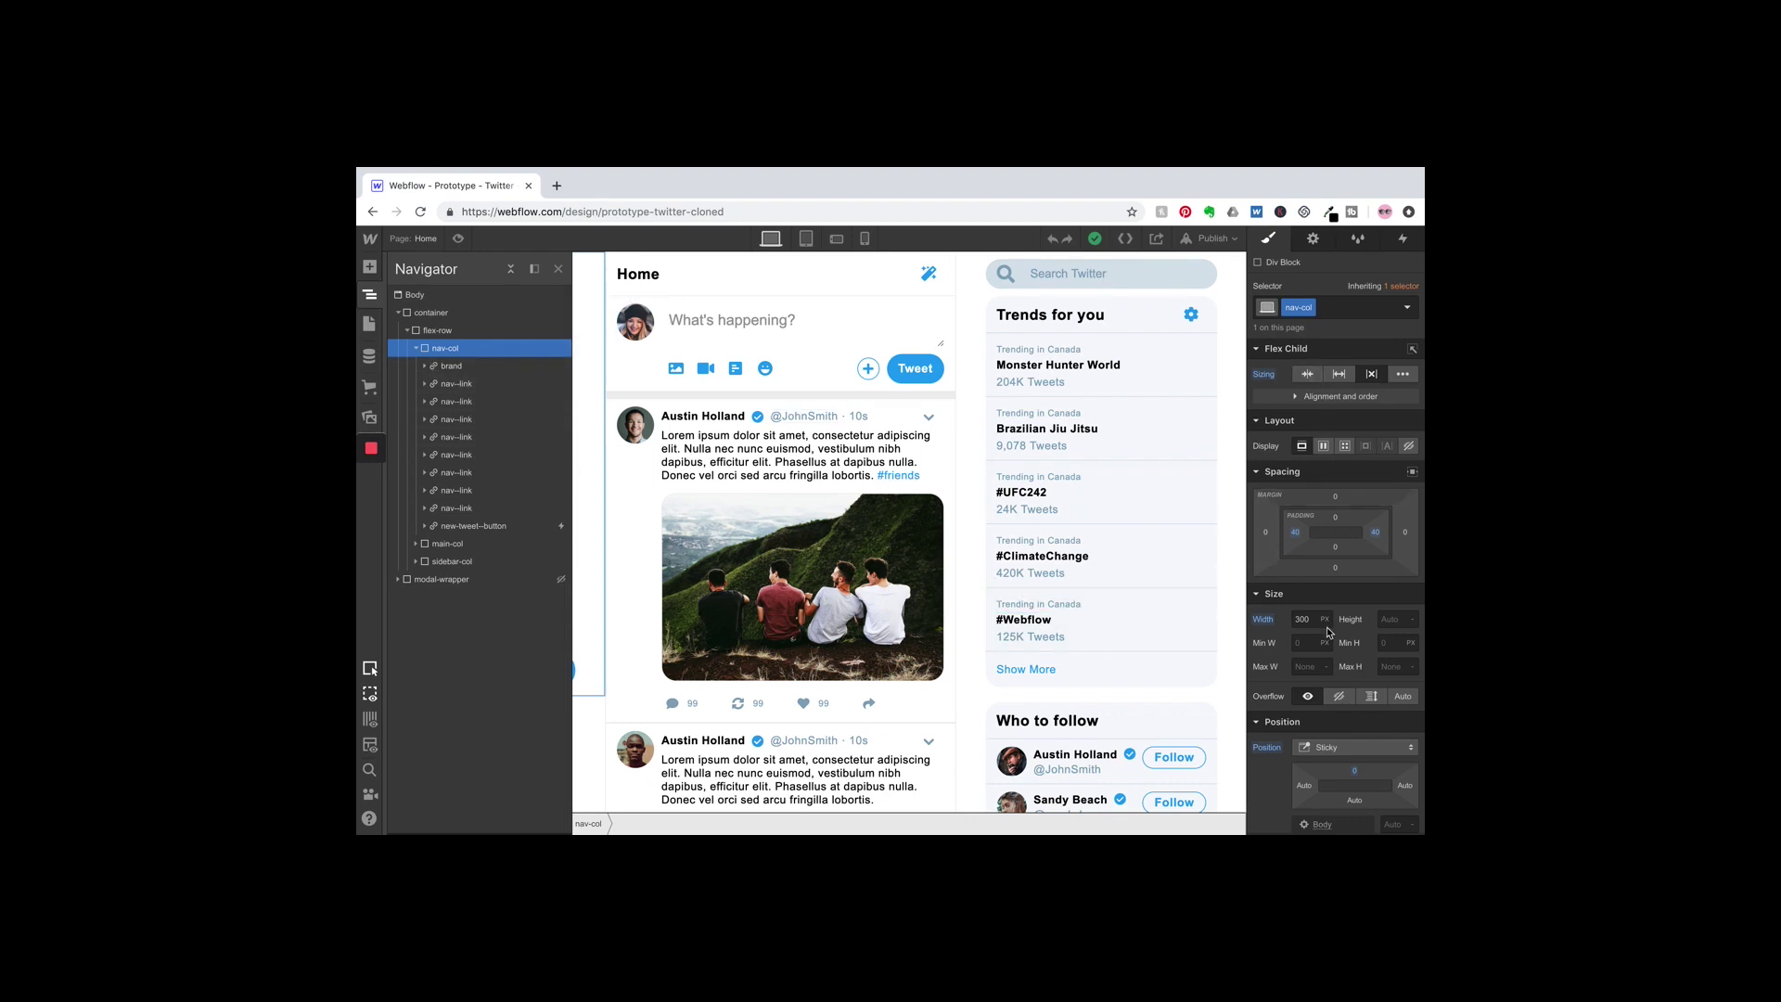
{"action": "scroll", "coordinate": [1324, 651], "scroll_direction": "down", "scroll_amount": 5}
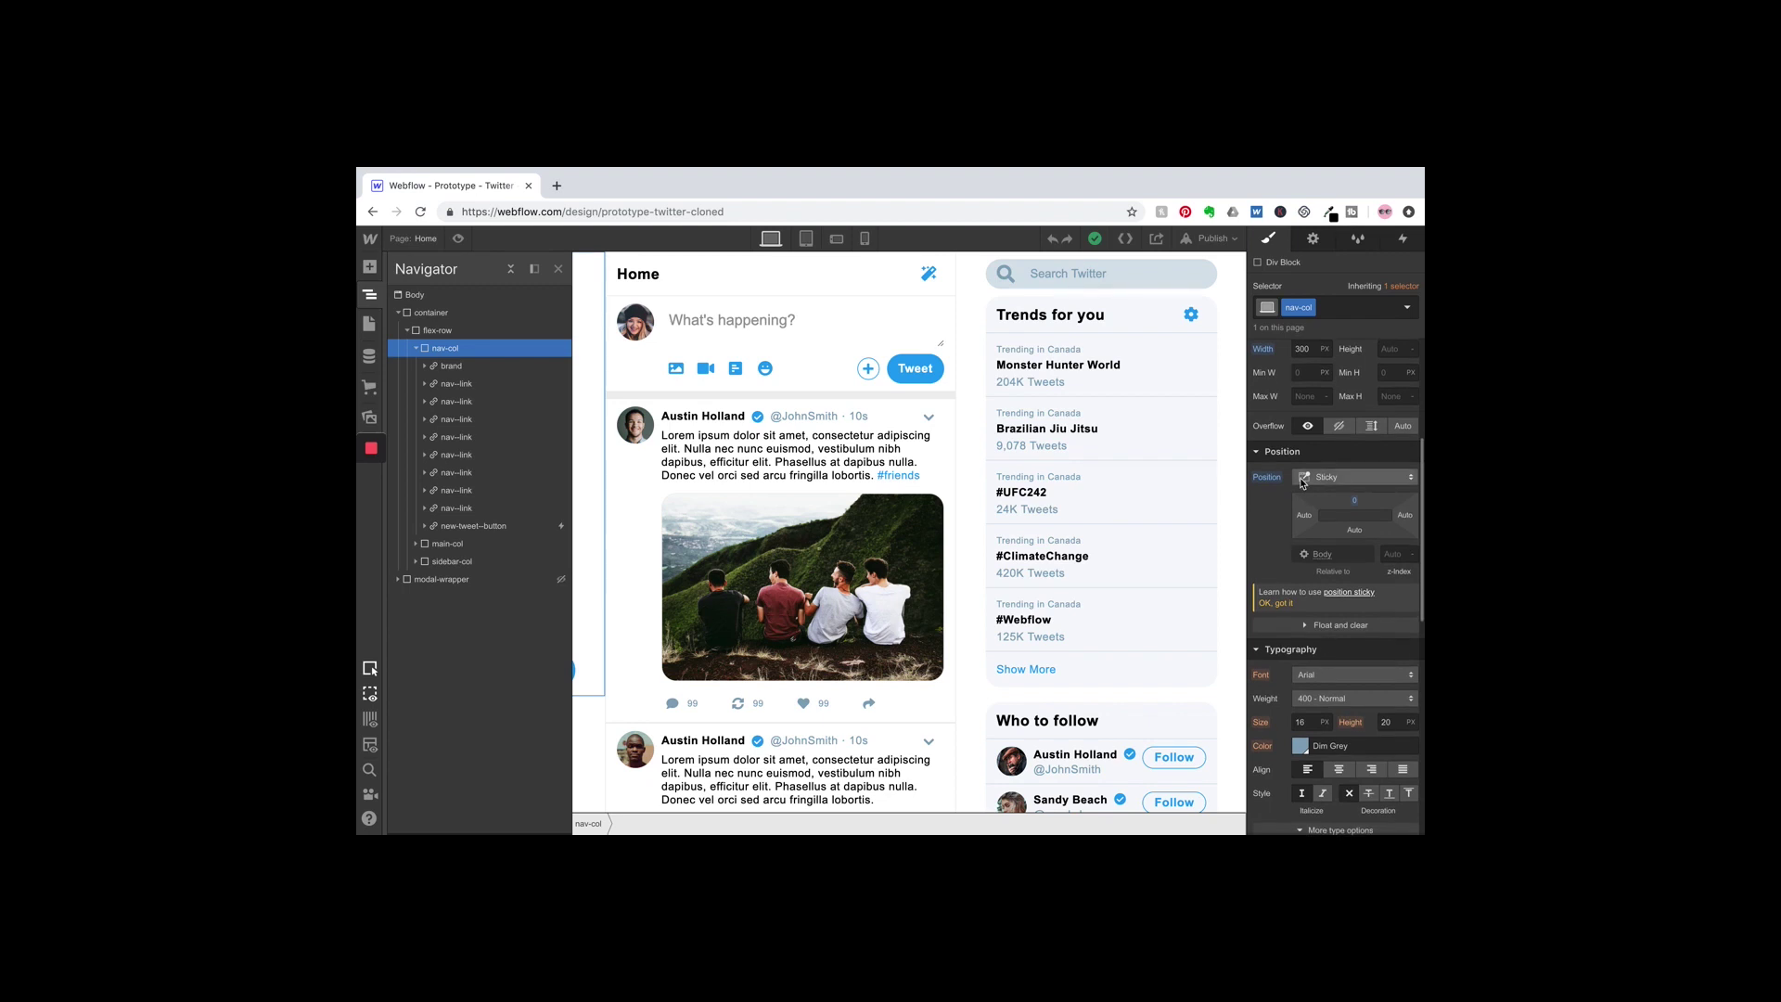
{"action": "scroll", "coordinate": [1303, 482], "scroll_direction": "down", "scroll_amount": 3}
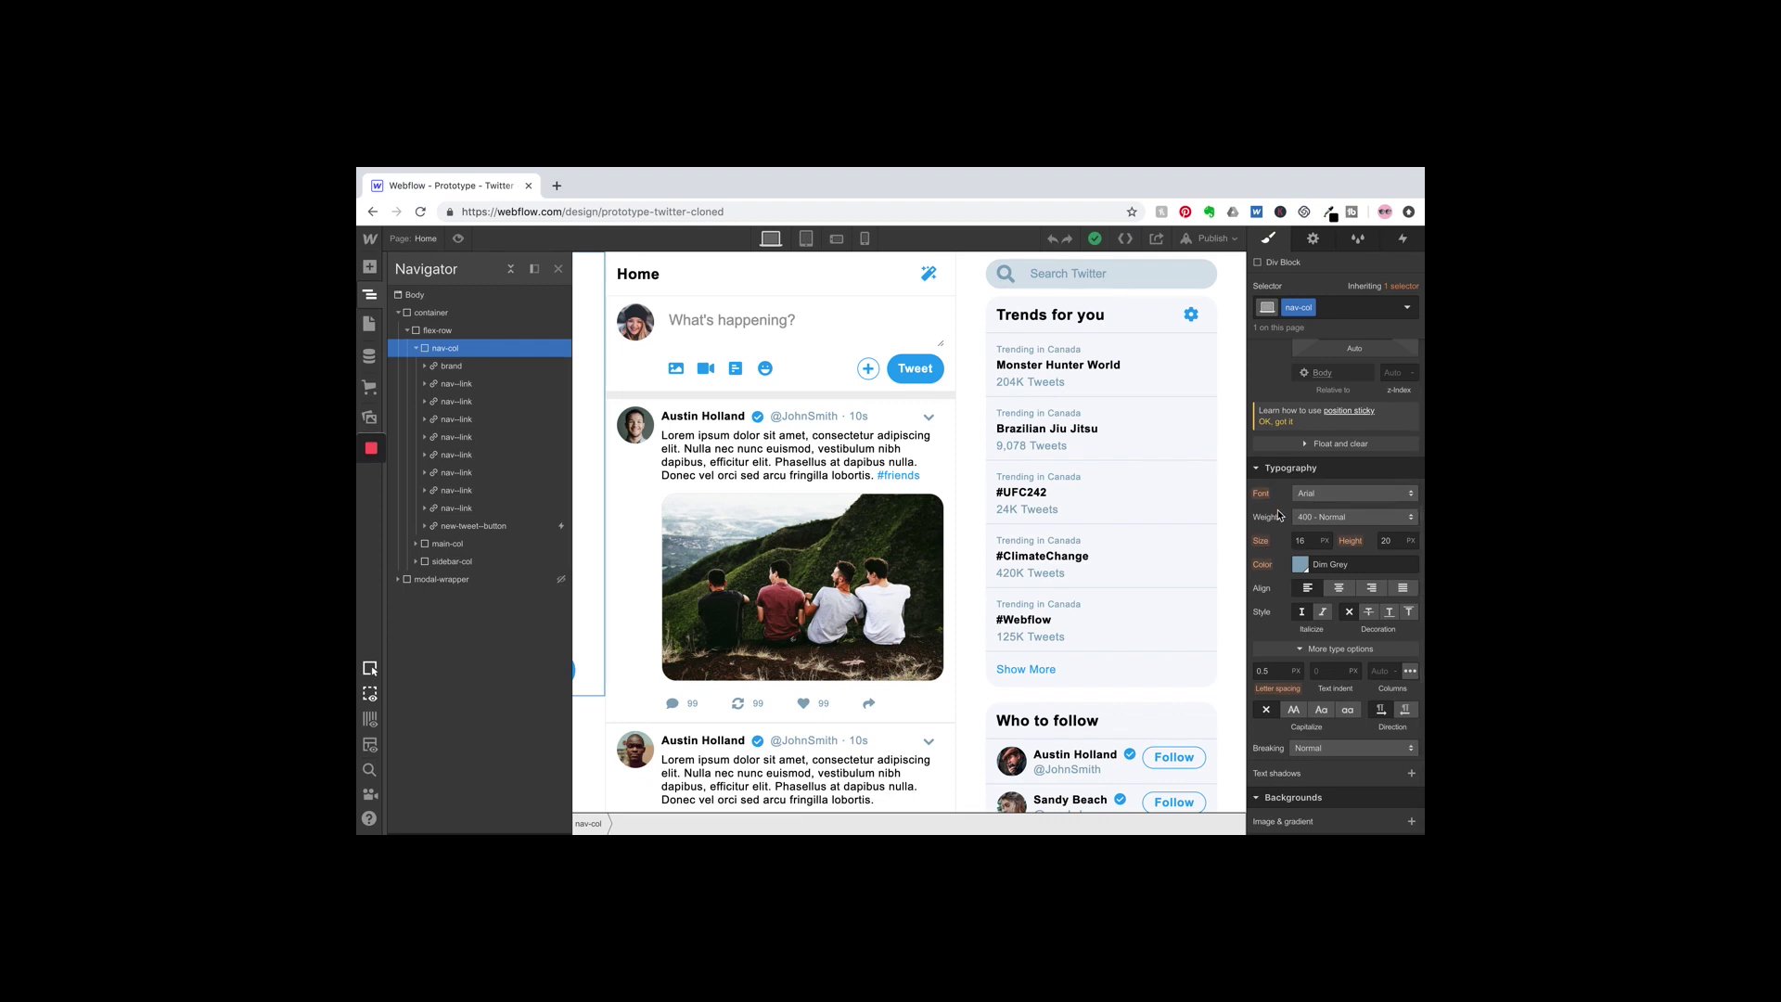
{"action": "scroll", "coordinate": [1279, 516], "scroll_direction": "down", "scroll_amount": 5}
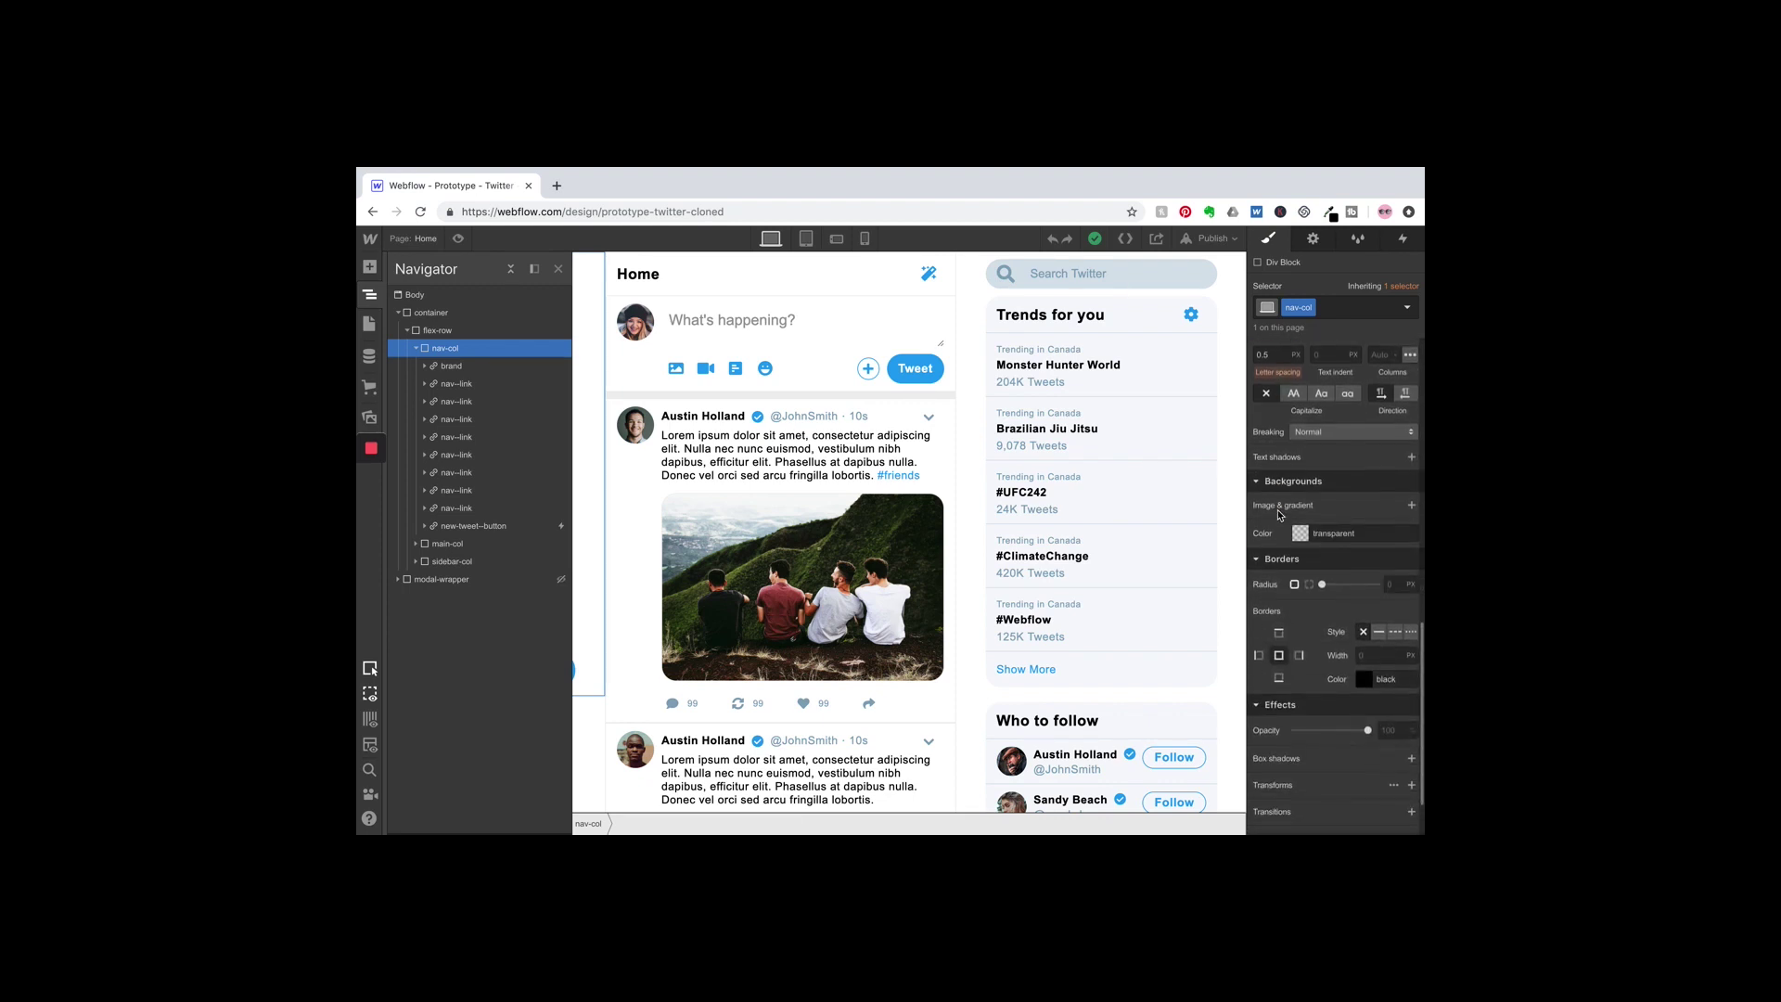
{"action": "left_click", "coordinate": [558, 270]}
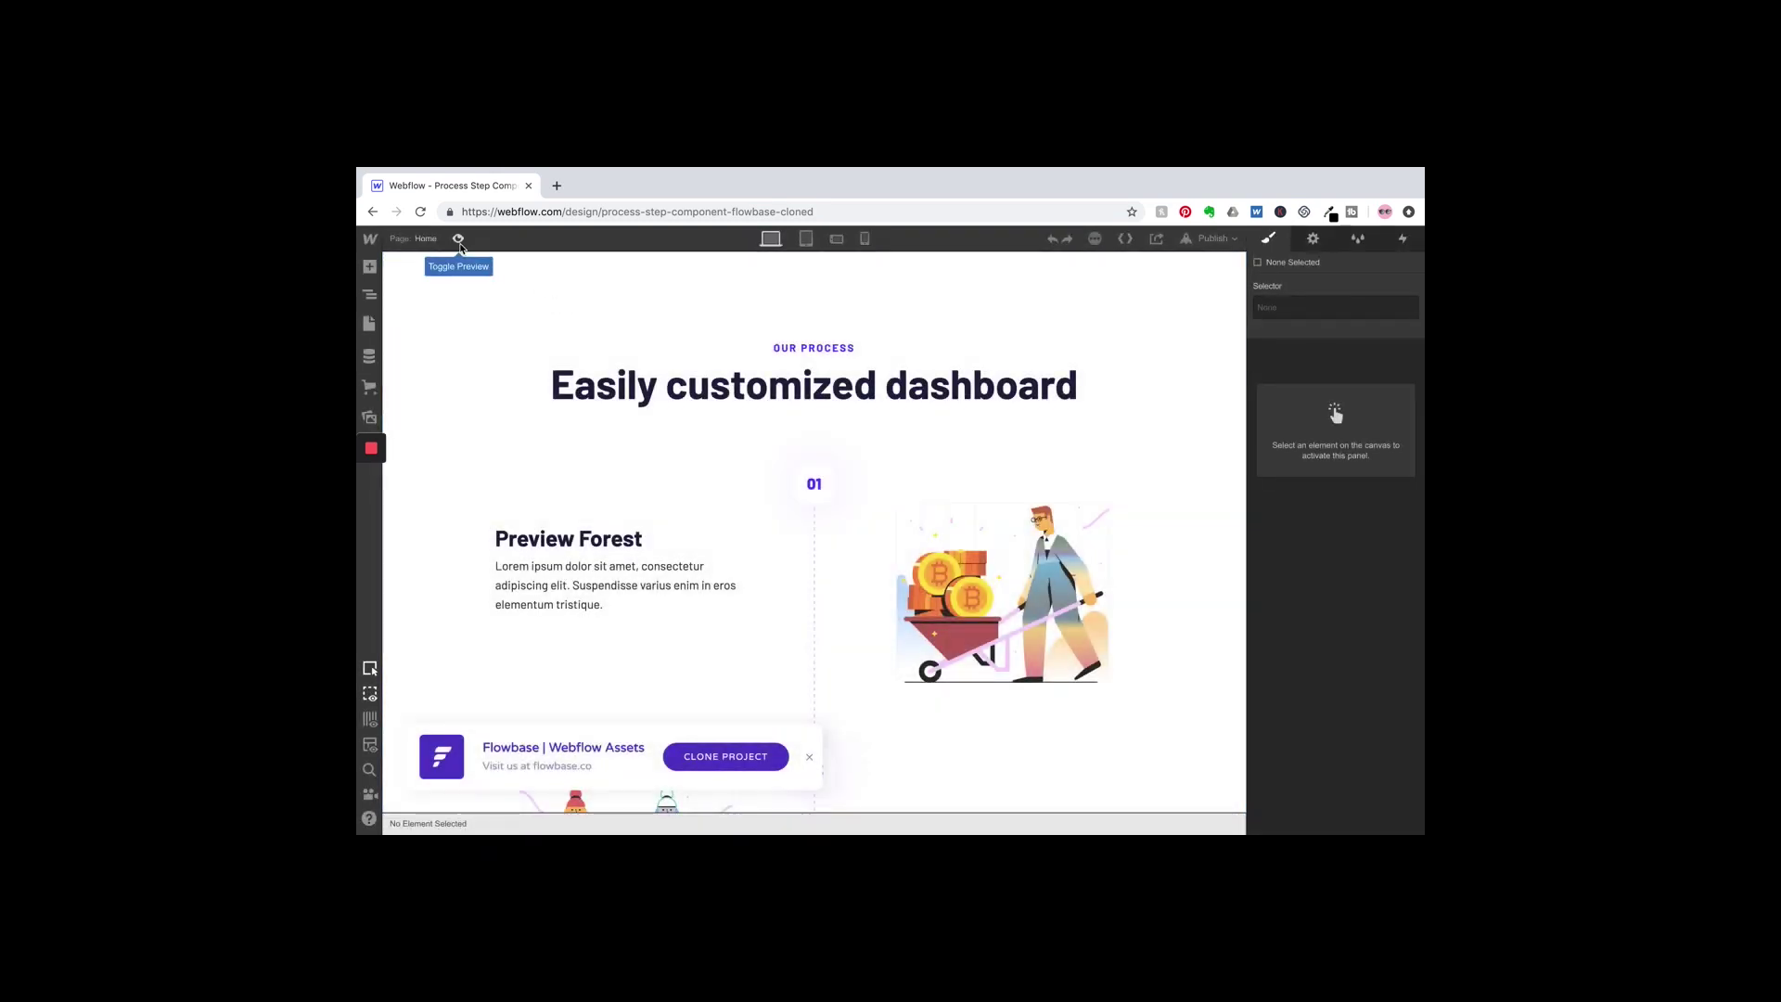
Step: Preview the Process Step page, dismiss the Flowbase banner, then return to editing
{"action": "left_click", "coordinate": [459, 238]}
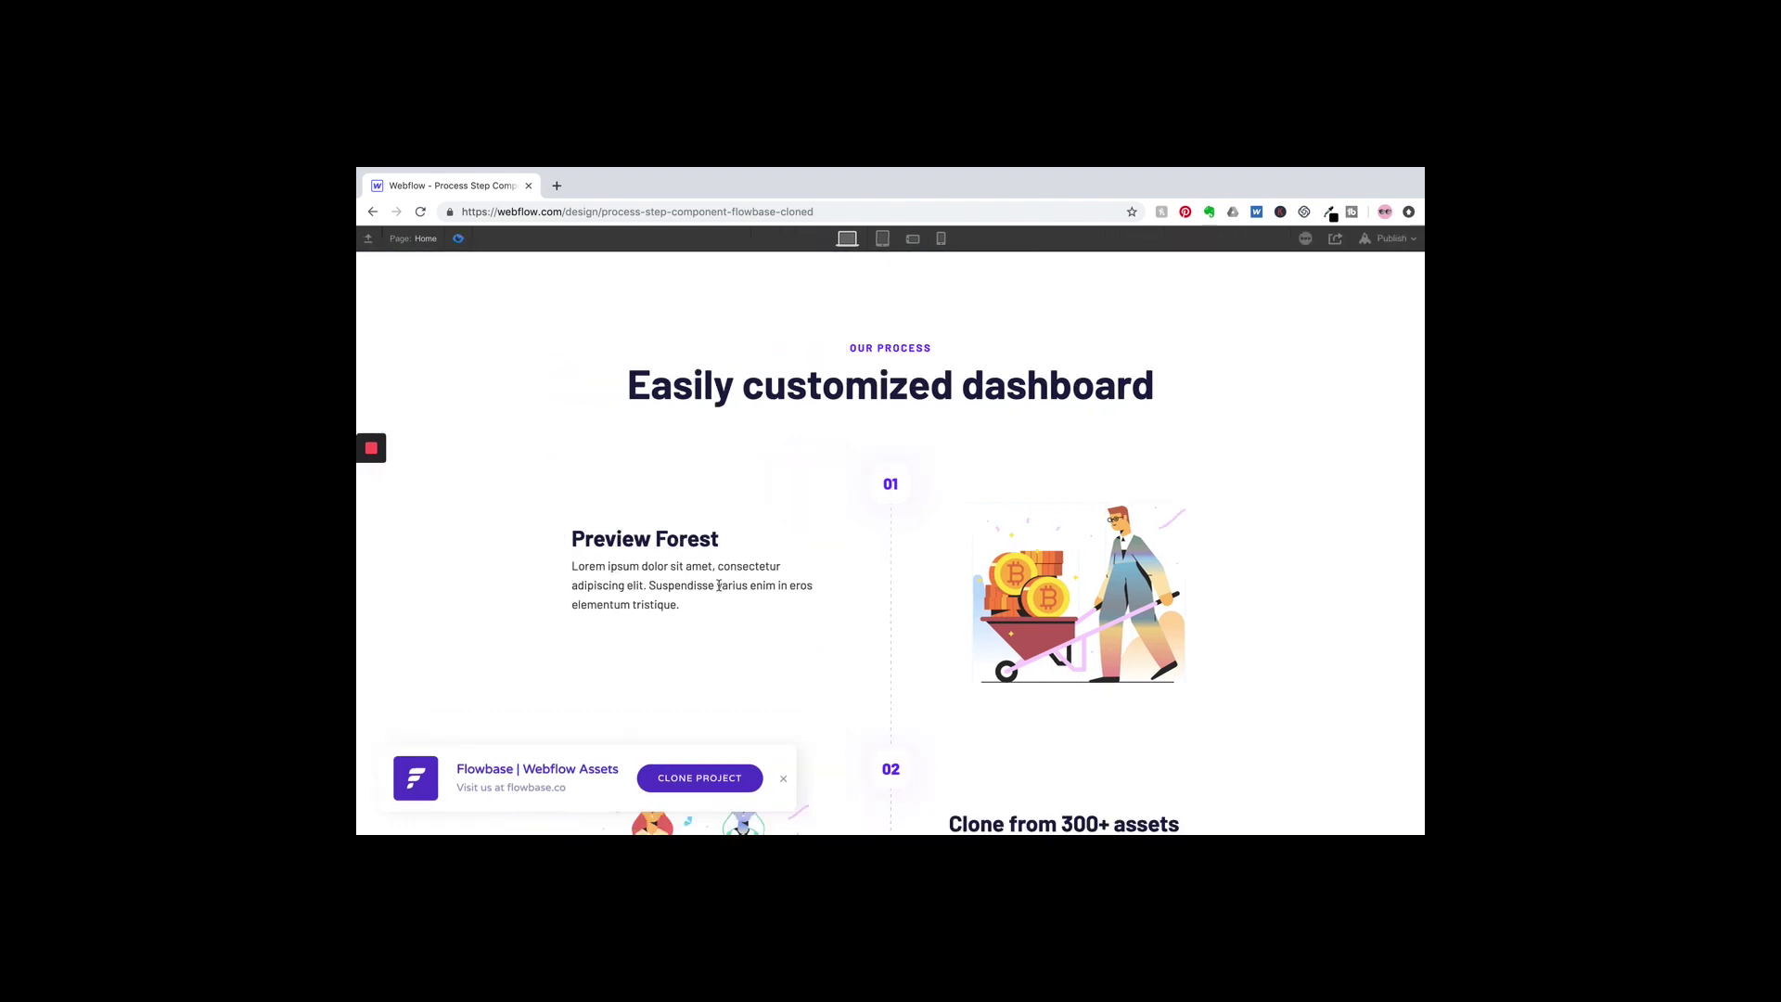
{"action": "scroll", "coordinate": [741, 645], "scroll_direction": "down", "scroll_amount": 2}
{"action": "left_click", "coordinate": [783, 779]}
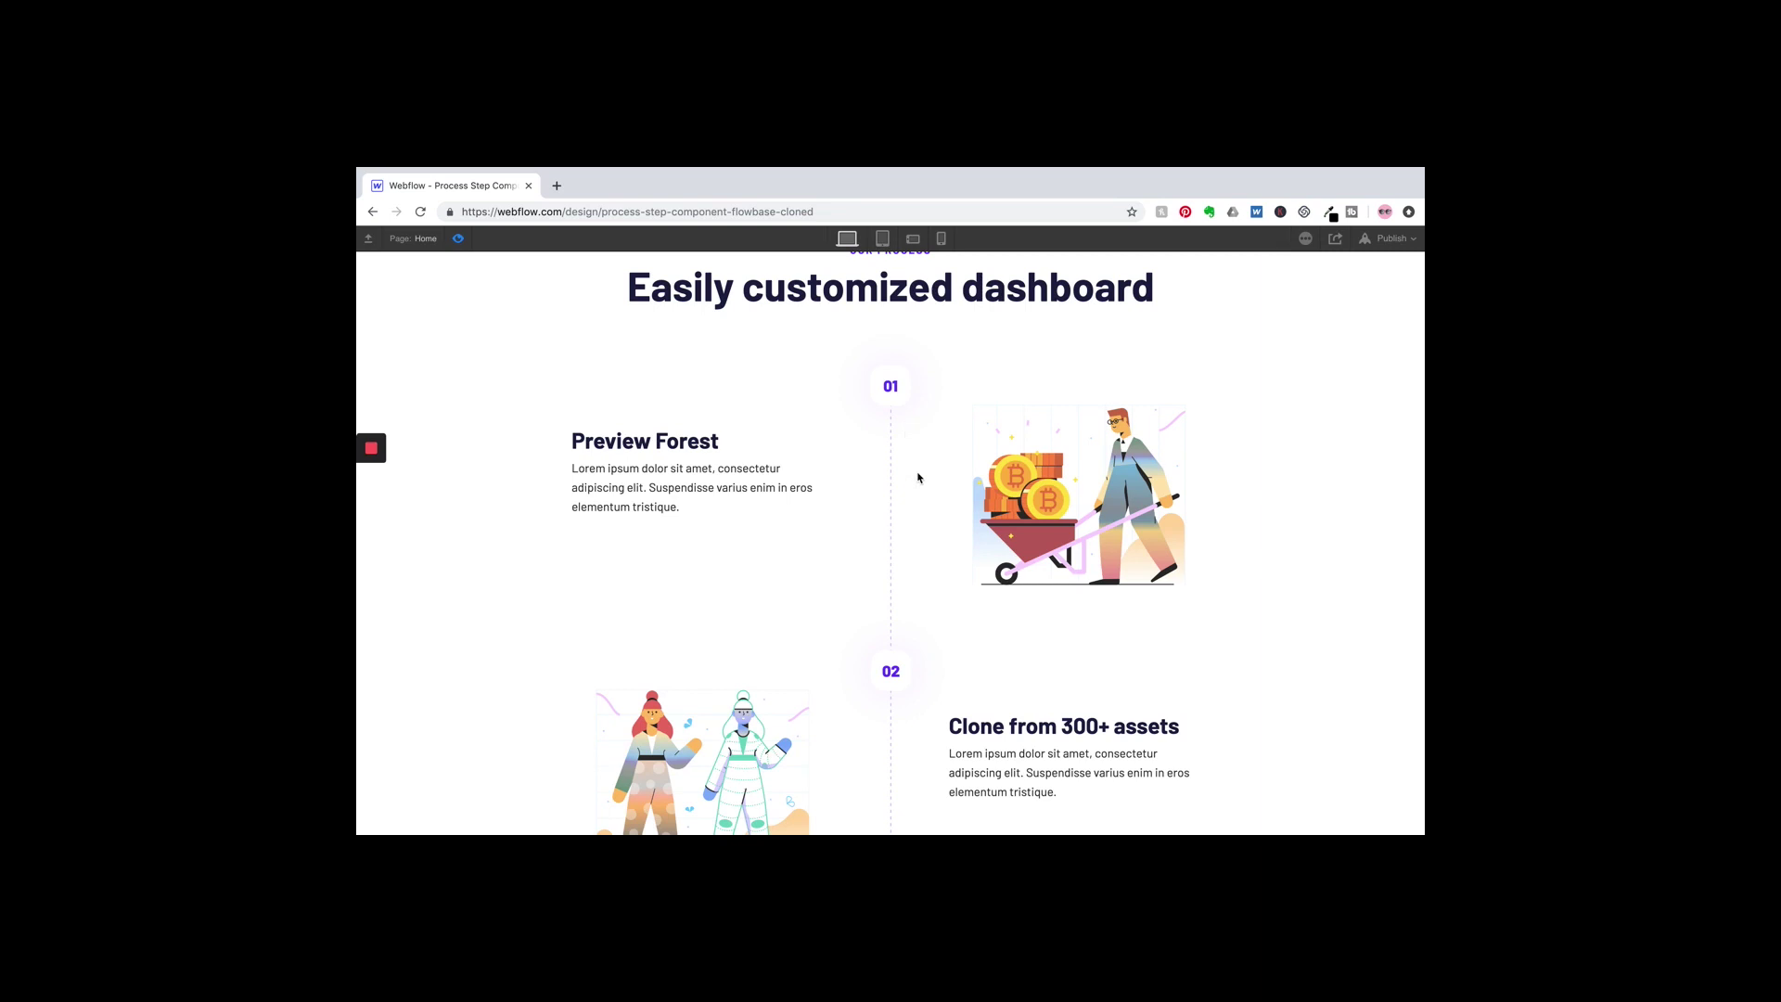
{"action": "scroll", "coordinate": [908, 614], "scroll_direction": "down", "scroll_amount": 5}
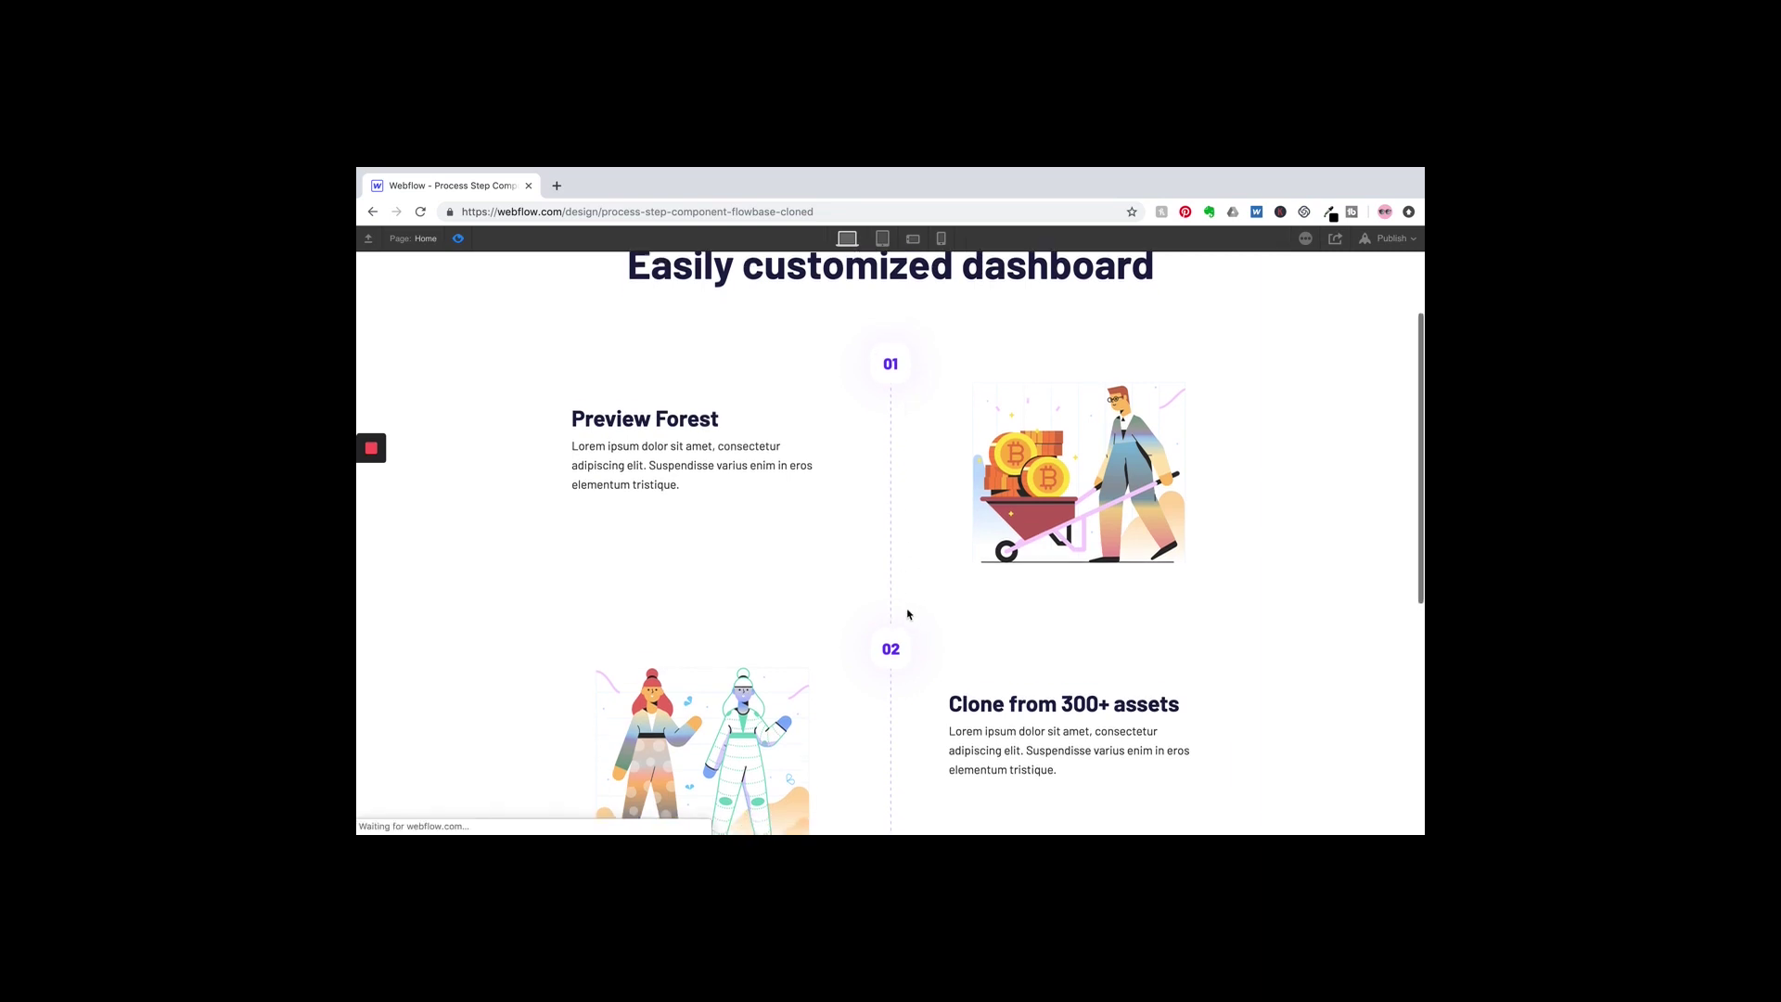
{"action": "scroll", "coordinate": [908, 614], "scroll_direction": "up", "scroll_amount": 6}
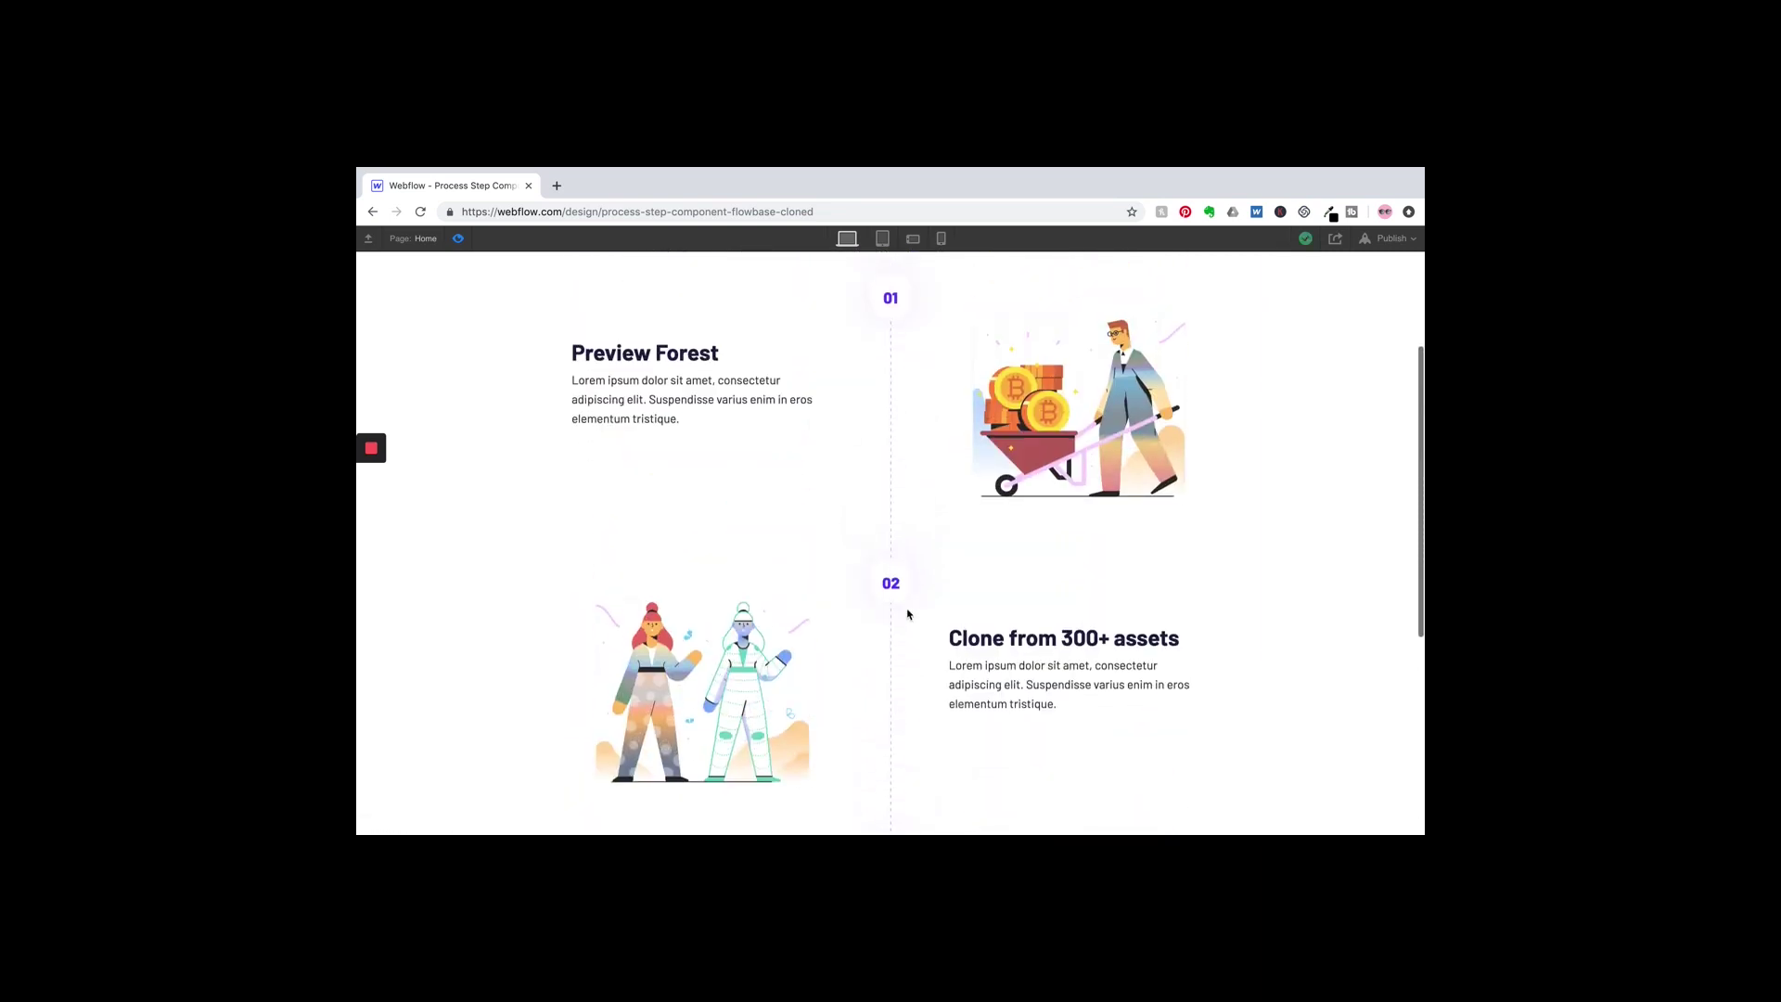
{"action": "left_click", "coordinate": [459, 239]}
Step: Select the whole process-step section container, working up from the Preview Forest heading
{"action": "left_click", "coordinate": [597, 499]}
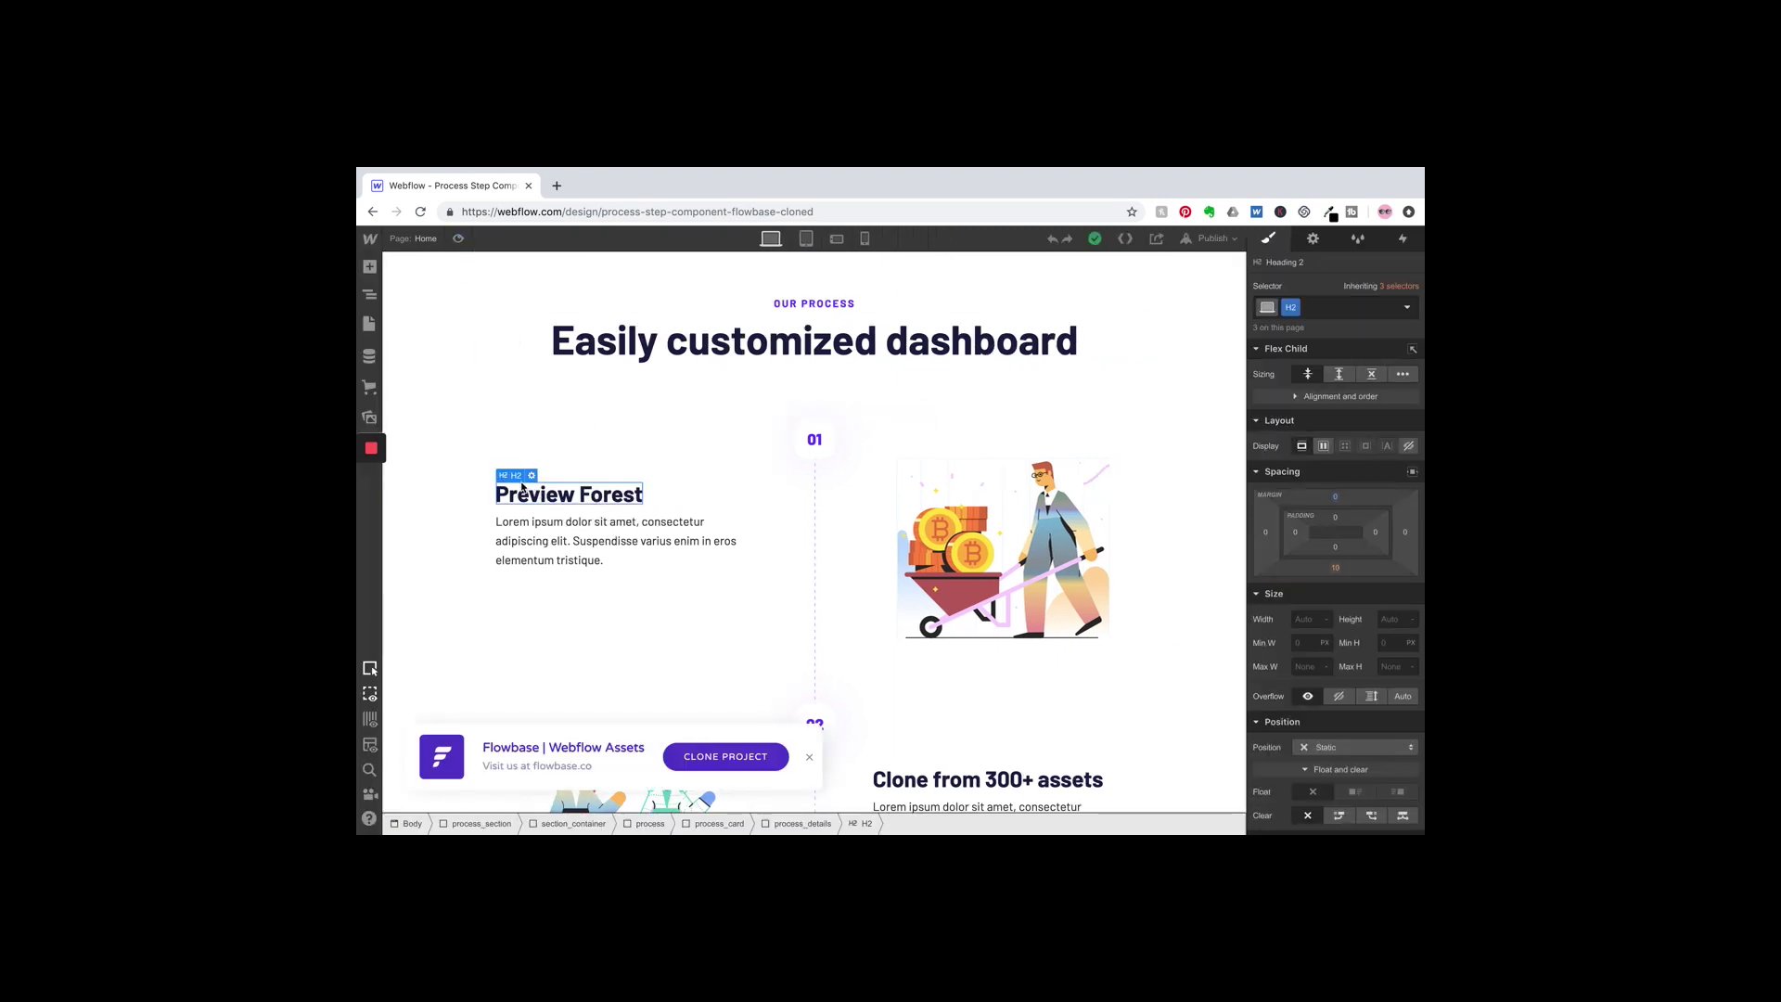
{"action": "left_click", "coordinate": [516, 455]}
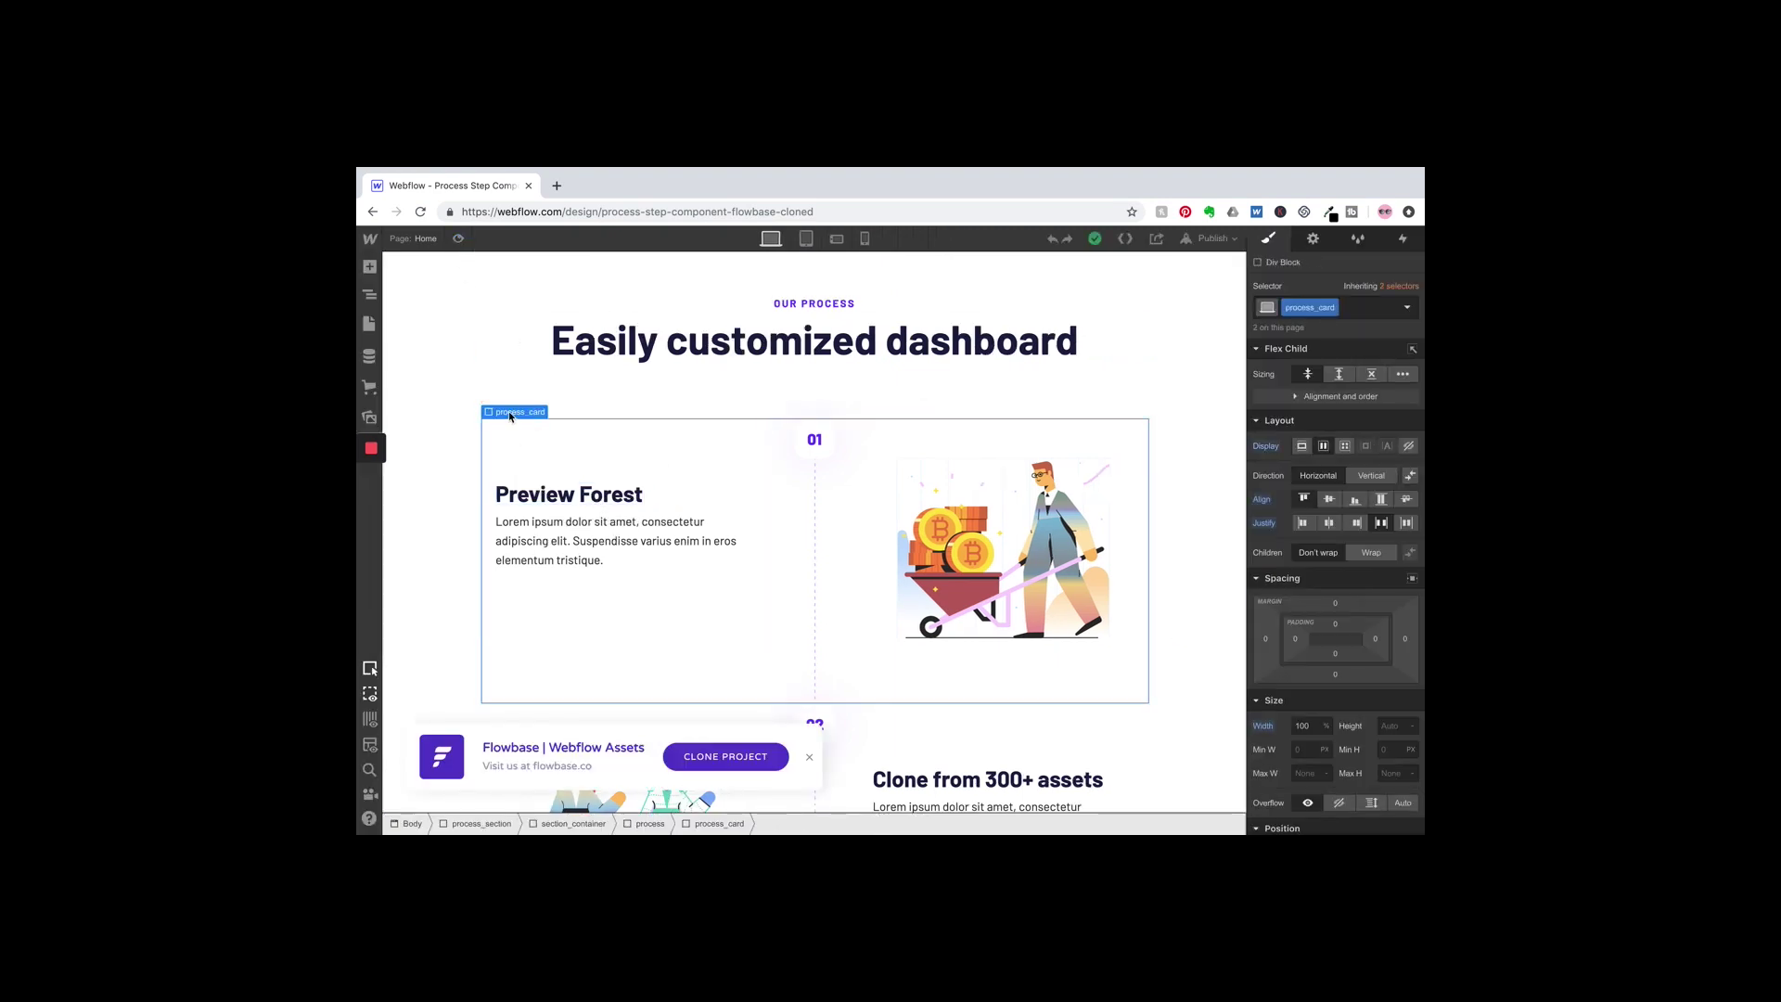
{"action": "mouse_move", "coordinate": [510, 397]}
{"action": "left_click", "coordinate": [510, 383]}
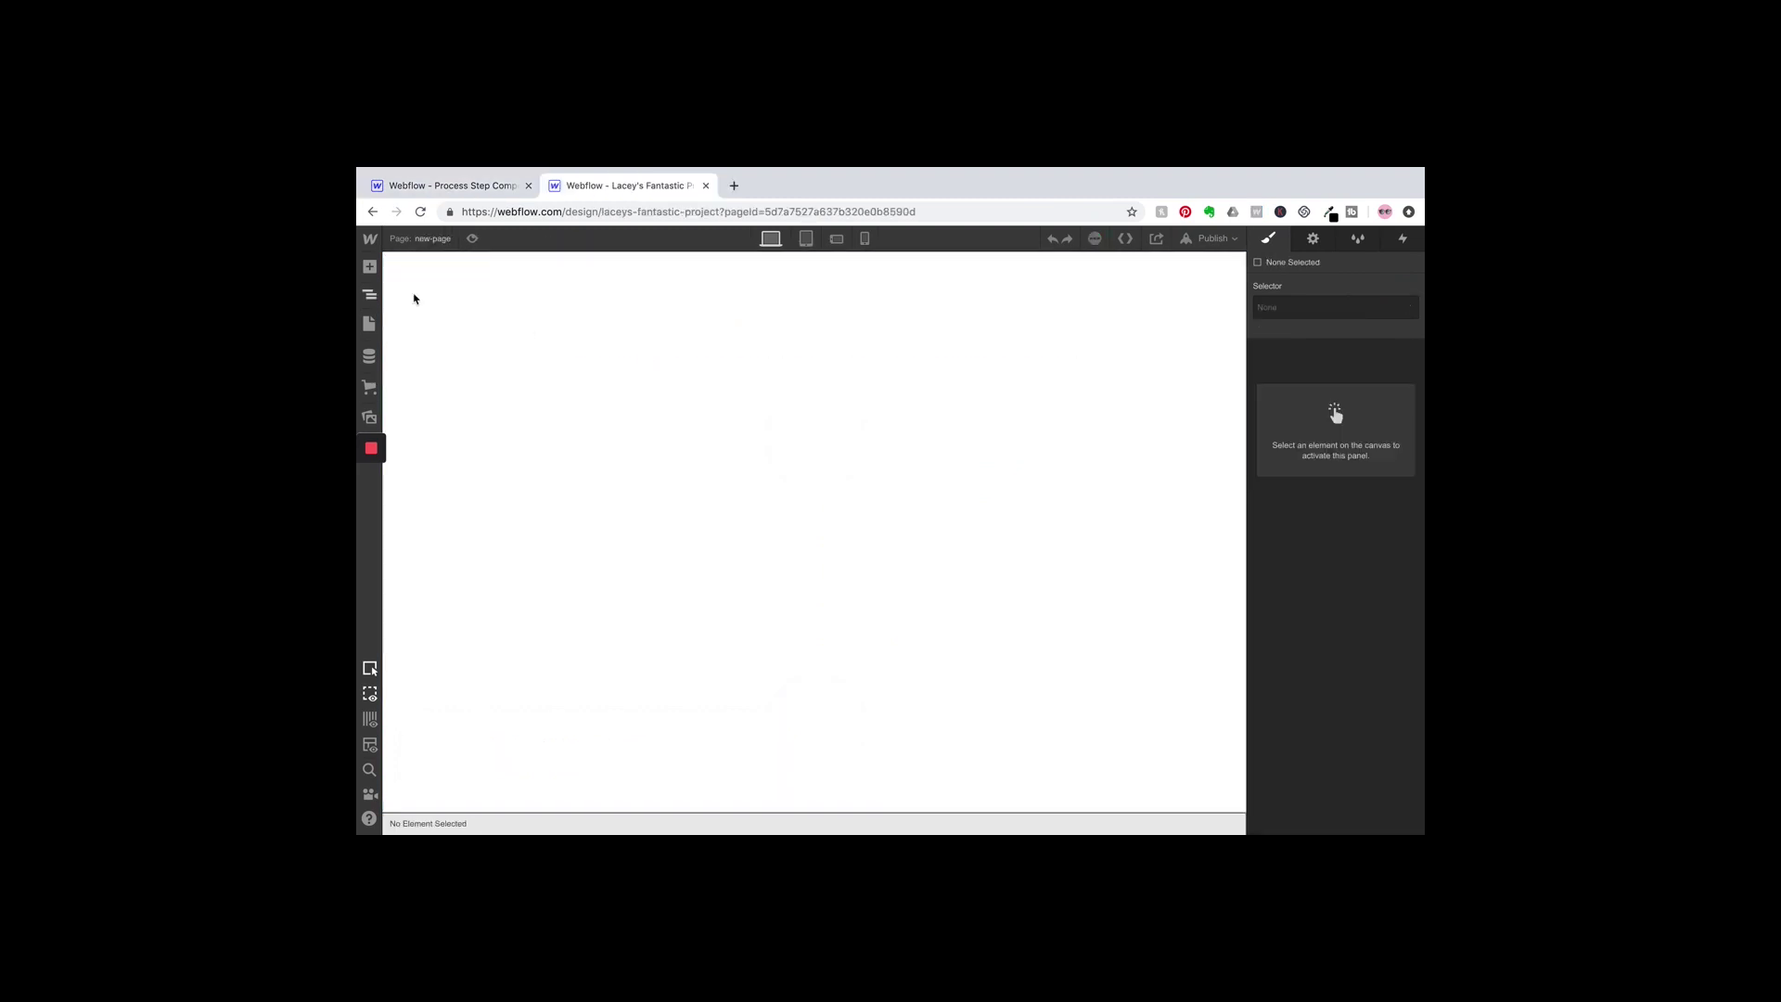
Step: Paste the section into the other project's page Body and dismiss the font notice
{"action": "left_click", "coordinate": [426, 298]}
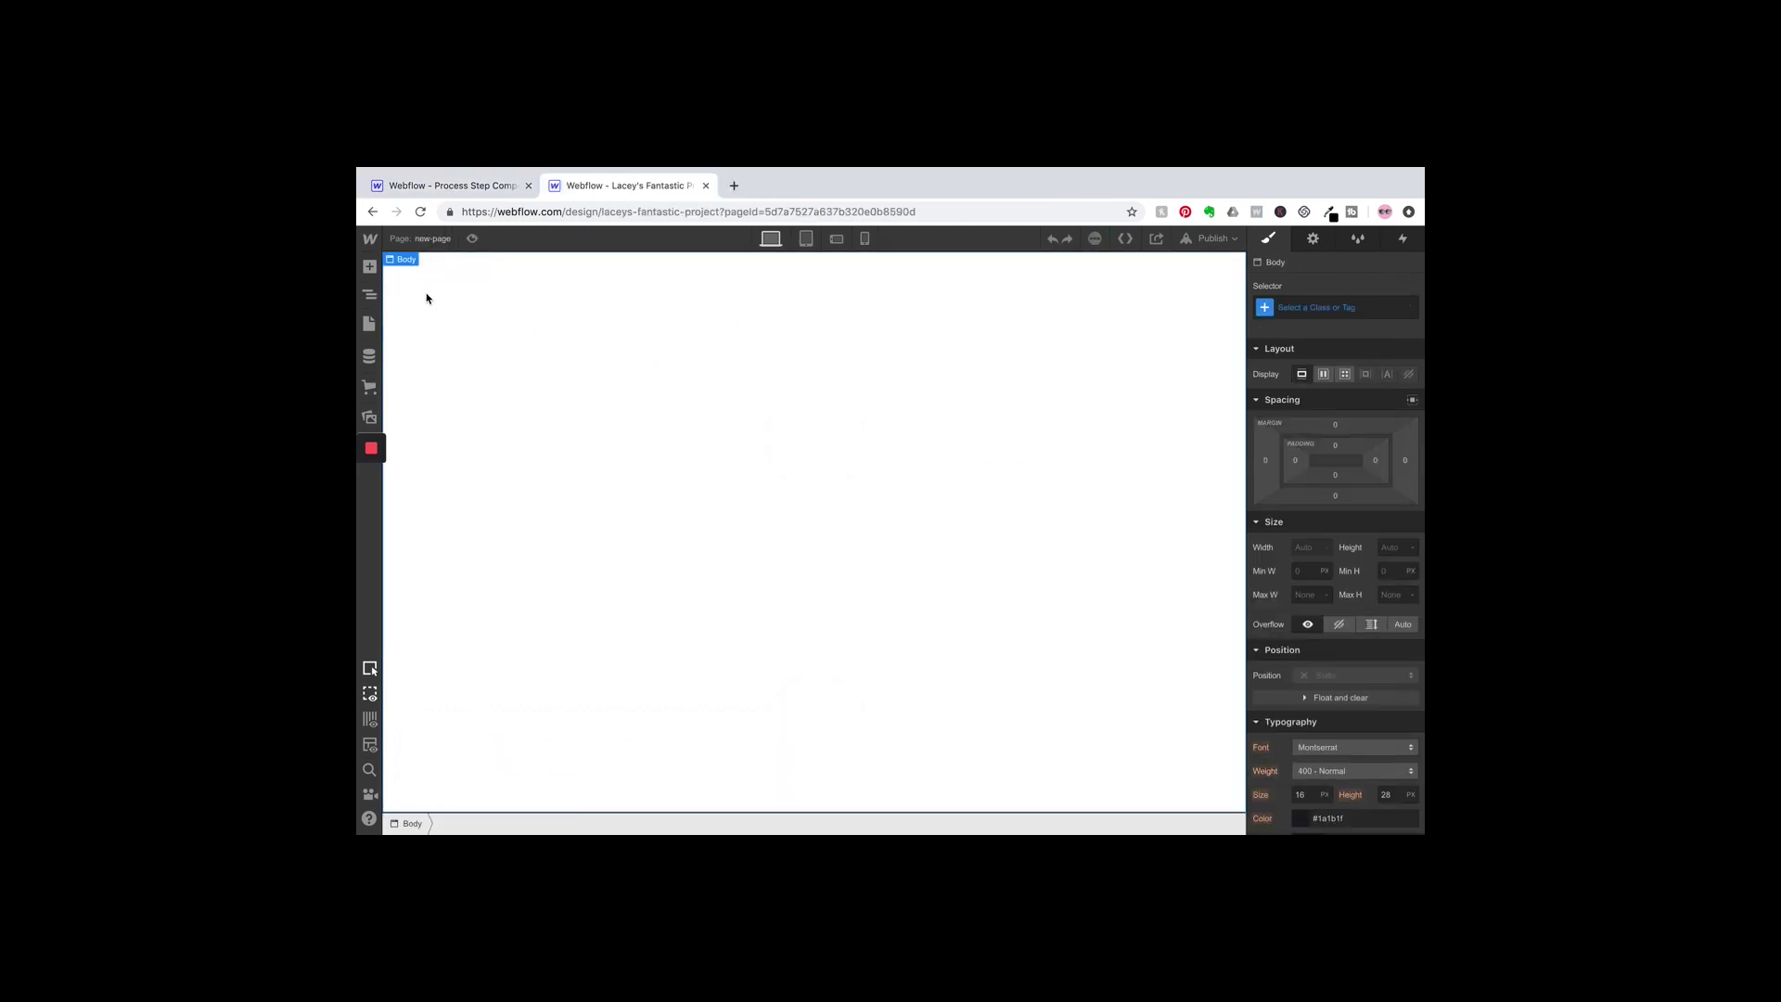
{"action": "key", "text": "super+v"}
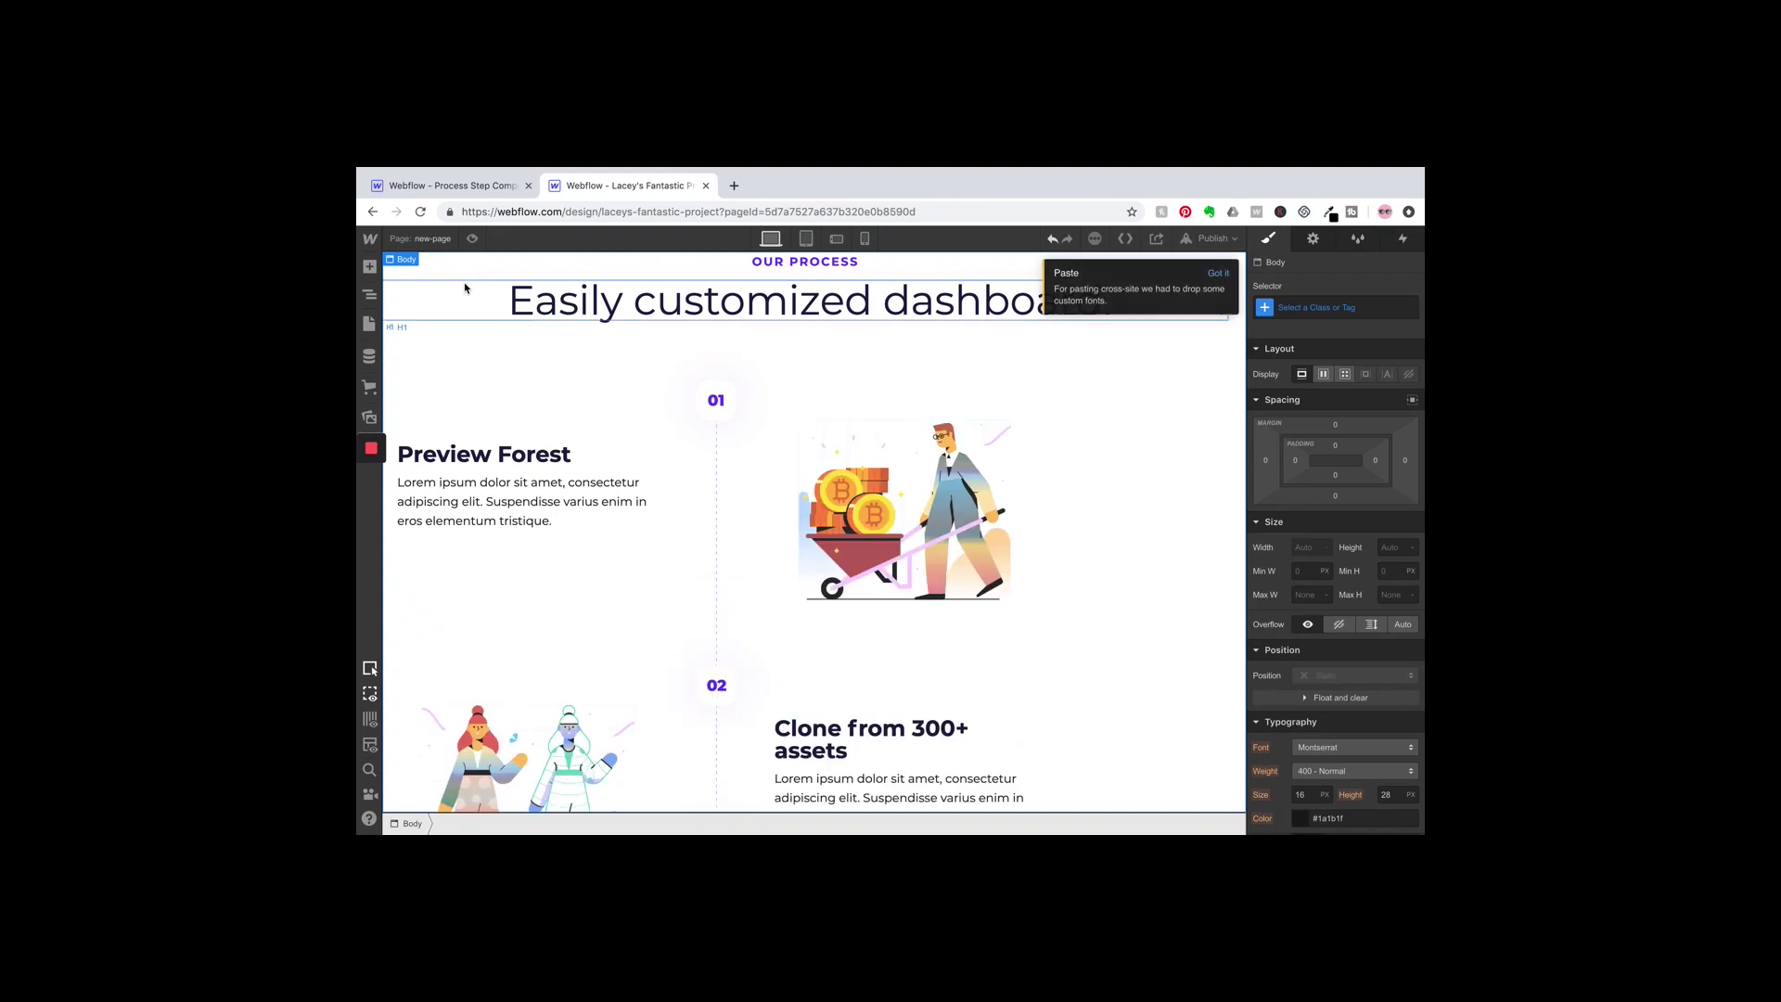
{"action": "left_click", "coordinate": [1218, 275]}
{"action": "scroll", "coordinate": [1165, 501], "scroll_direction": "down", "scroll_amount": 4}
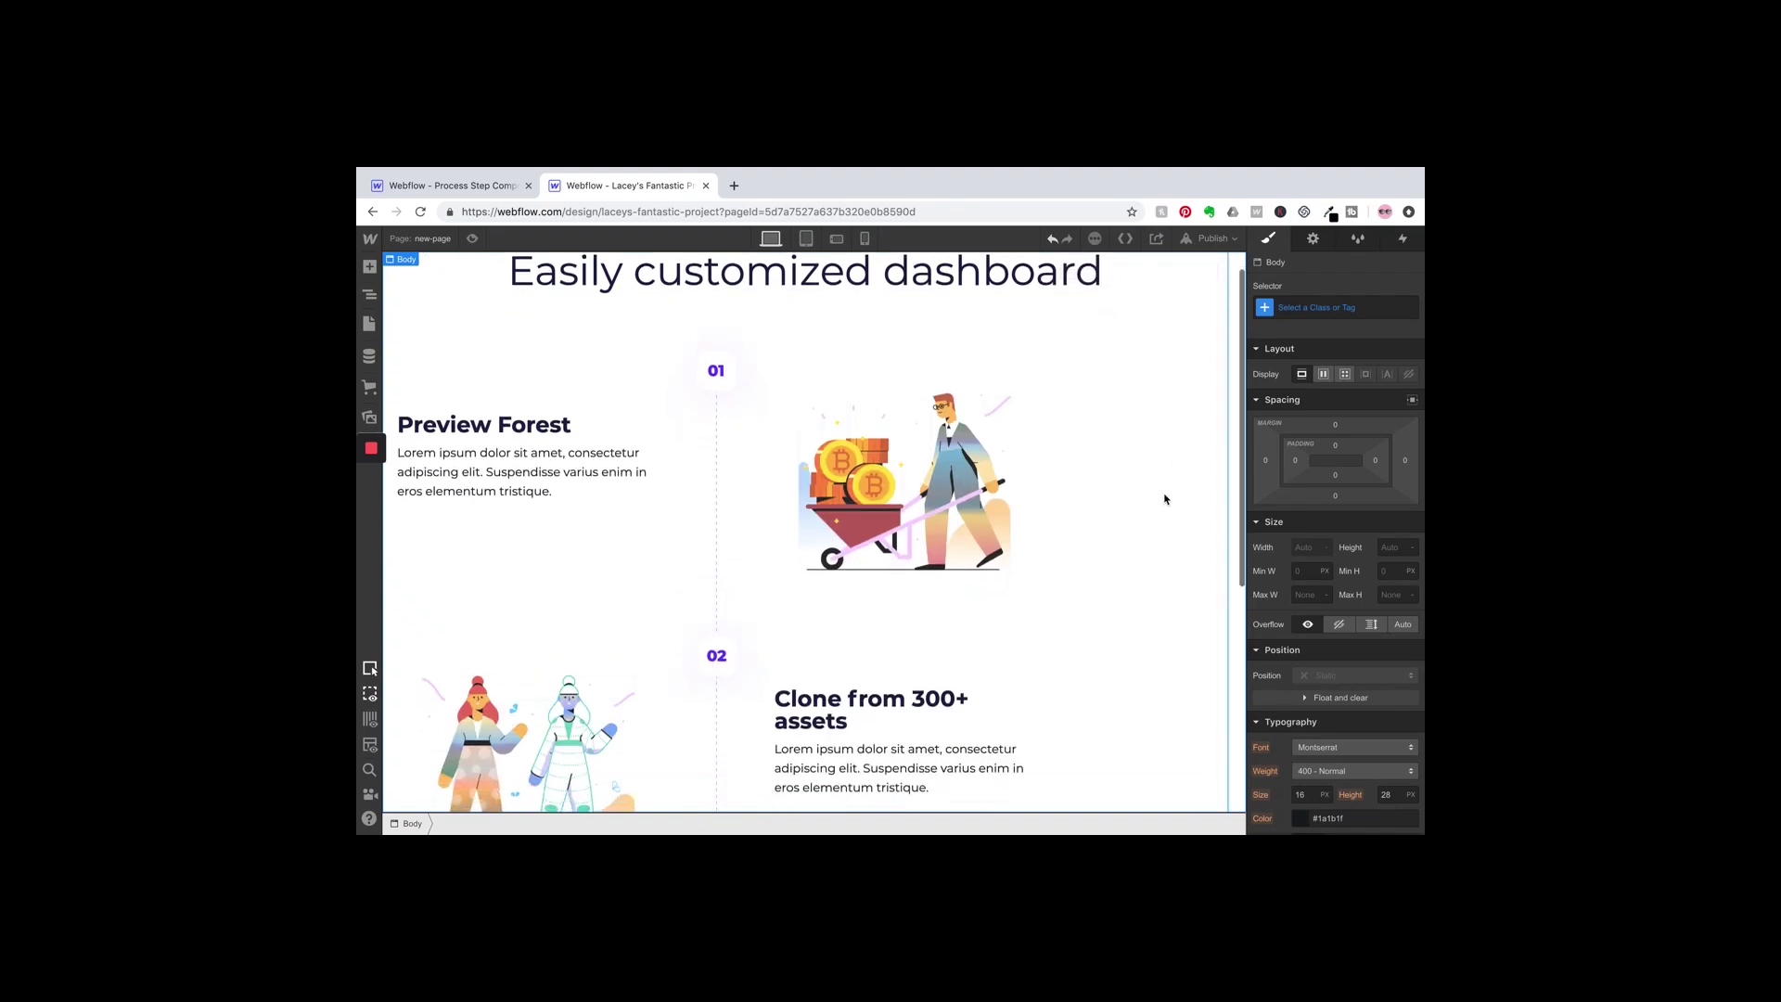
{"action": "scroll", "coordinate": [1166, 499], "scroll_direction": "up", "scroll_amount": 5}
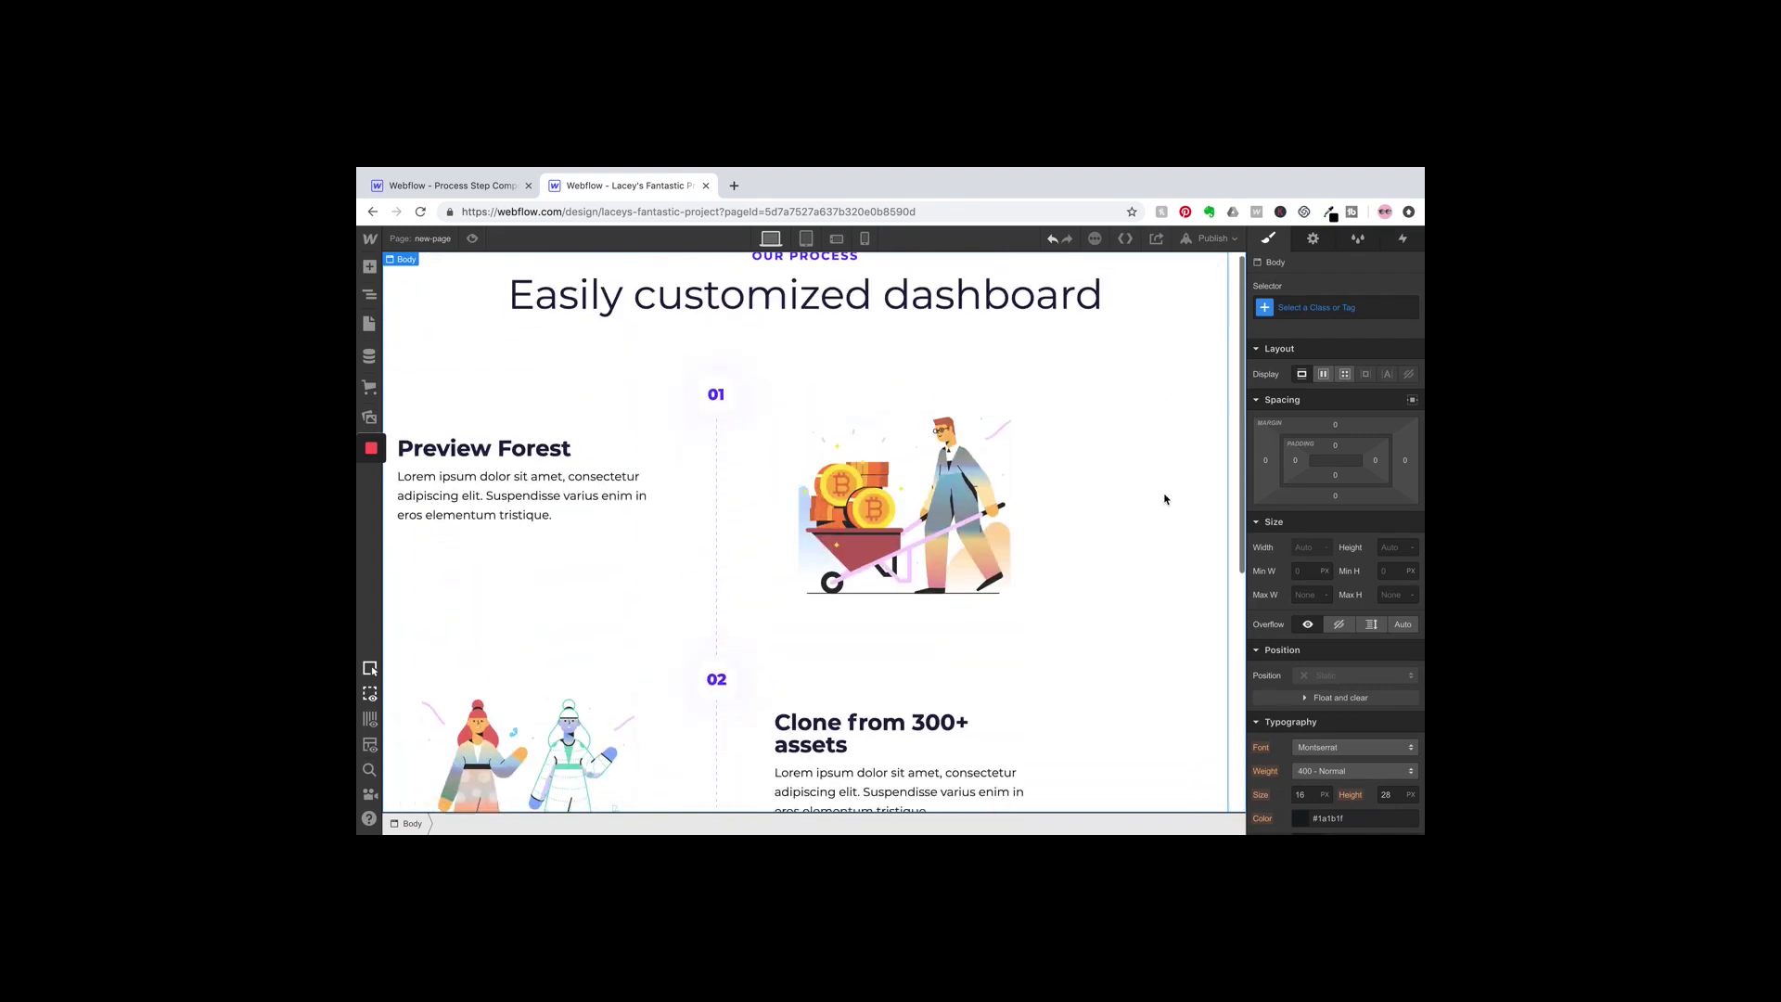